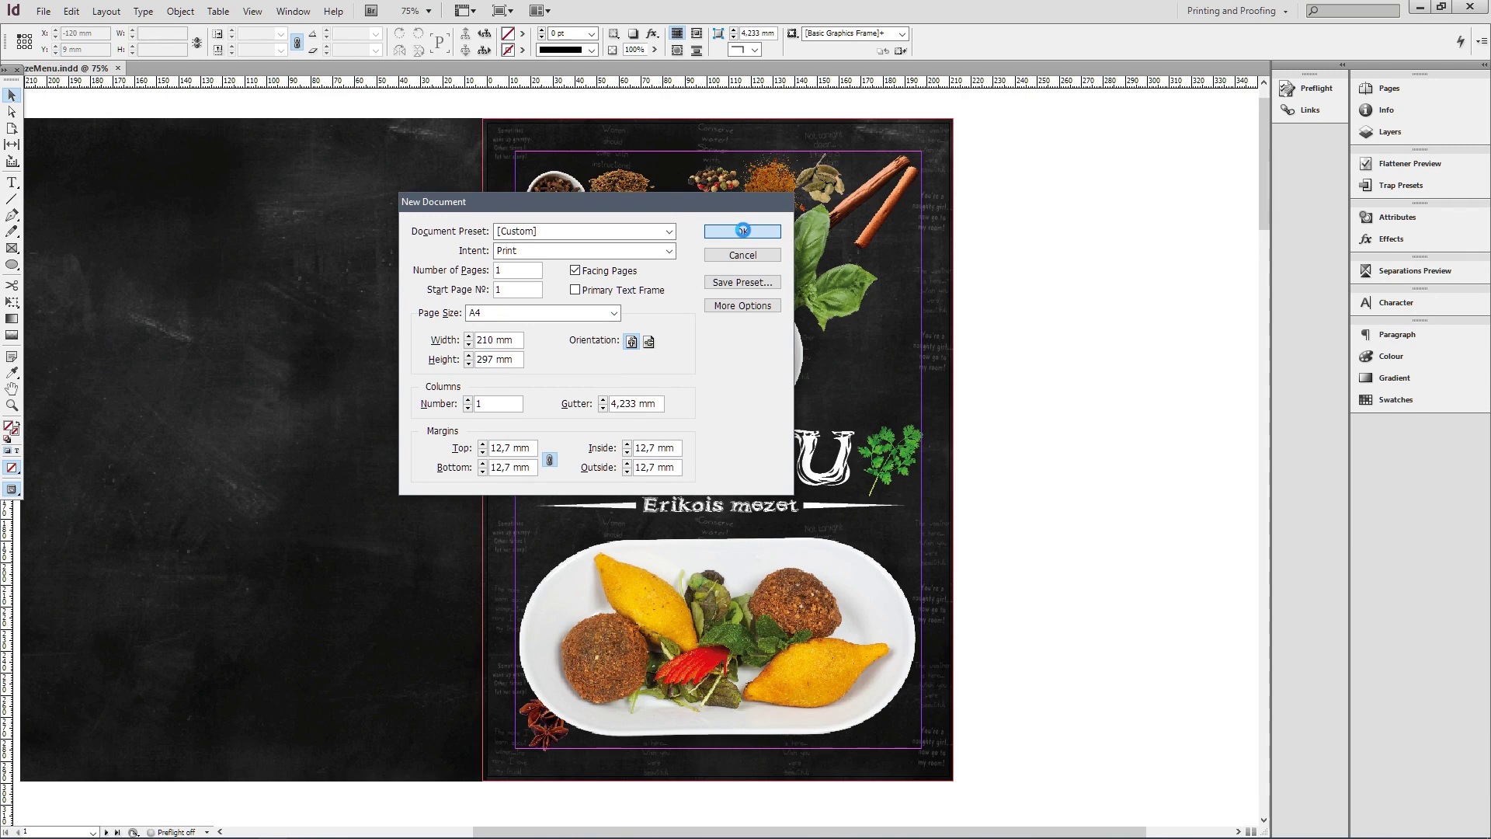
Create a one-page A4 portrait print document with facing pages and 12.7 mm margins.
left_click(743, 231)
left_click(1387, 89)
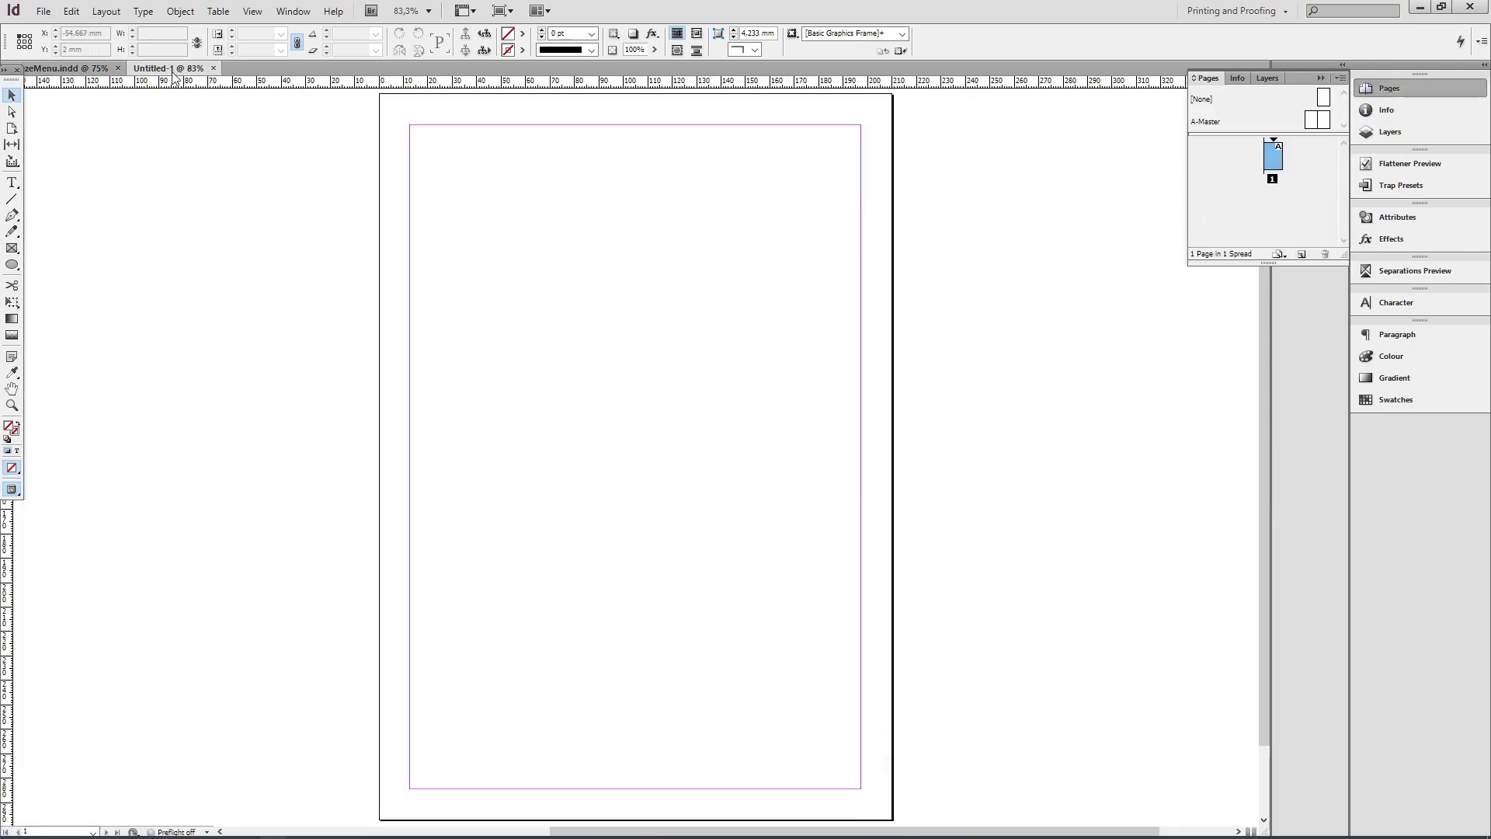
Open the no_bg subfolder of MetroFoodPics to choose an image for placing.
left_click(44, 11)
left_click(71, 245)
double_click(332, 132)
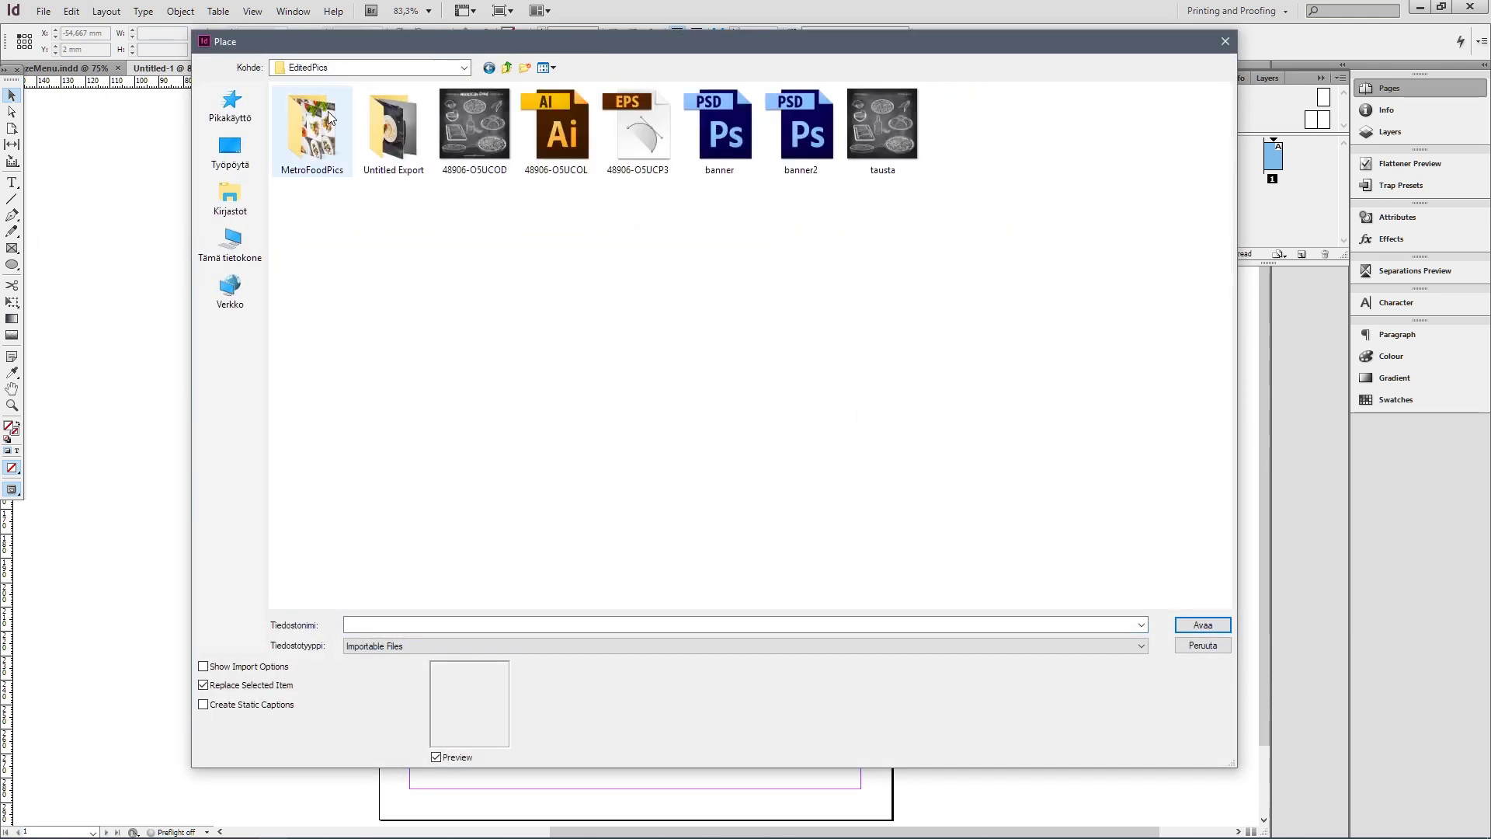
double_click(335, 128)
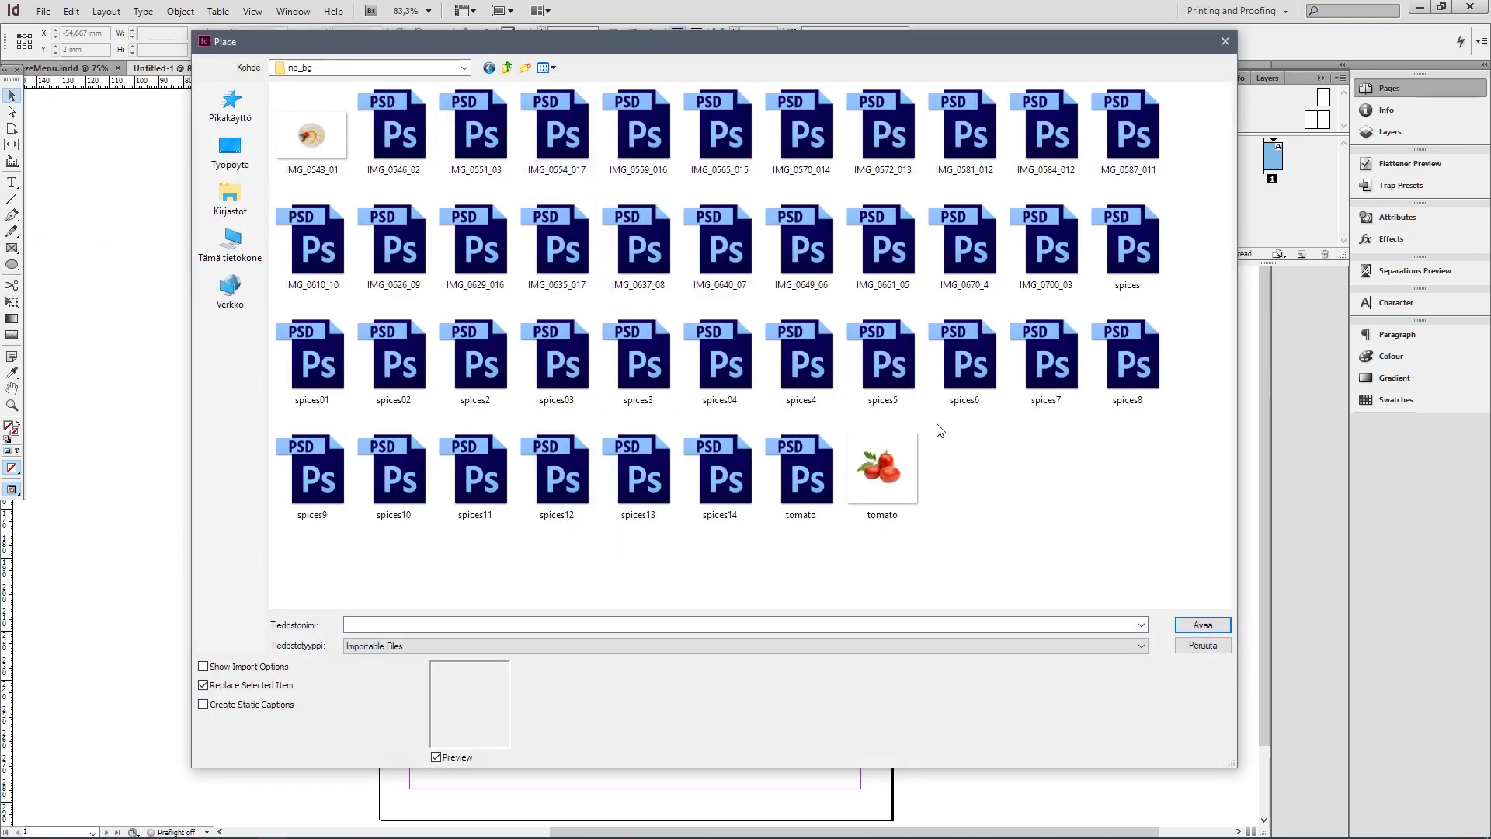
Preview the cut-out food images and load the picture of the oval white platter.
left_click(335, 368)
key("Down")
key("Right")
key("Right")
key("Right")
key("Right")
key("Right")
key("Right")
key("Right")
key("Up")
key("Up")
key("Right")
key("Right")
key("Right")
key("Down")
key("Left")
left_click(411, 144)
key("Right")
key("Right")
key("Right")
key("Right")
key("Right")
key("Right")
key("Right")
key("Right")
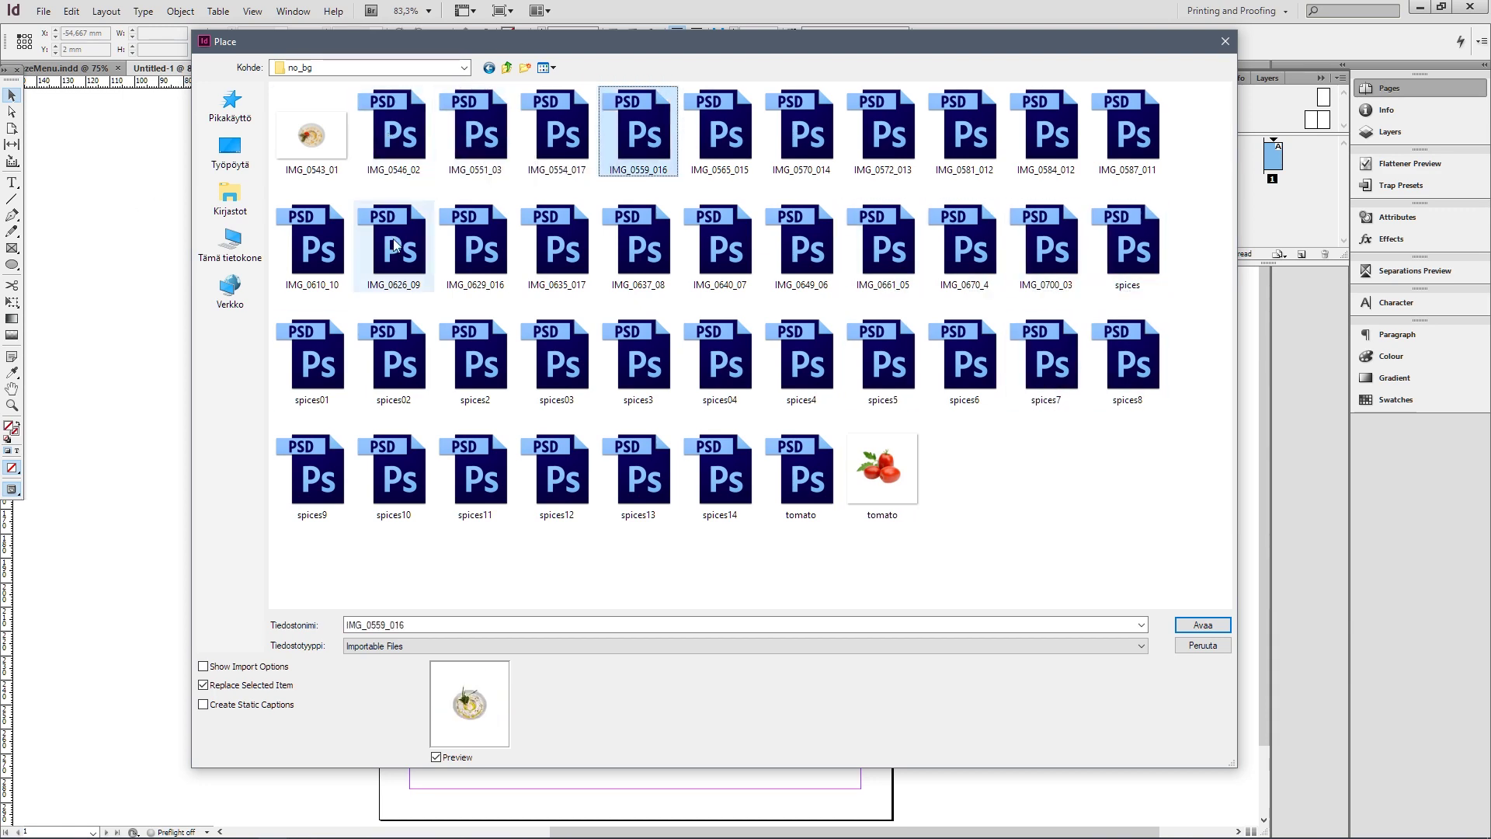
key("Right")
key("Return")
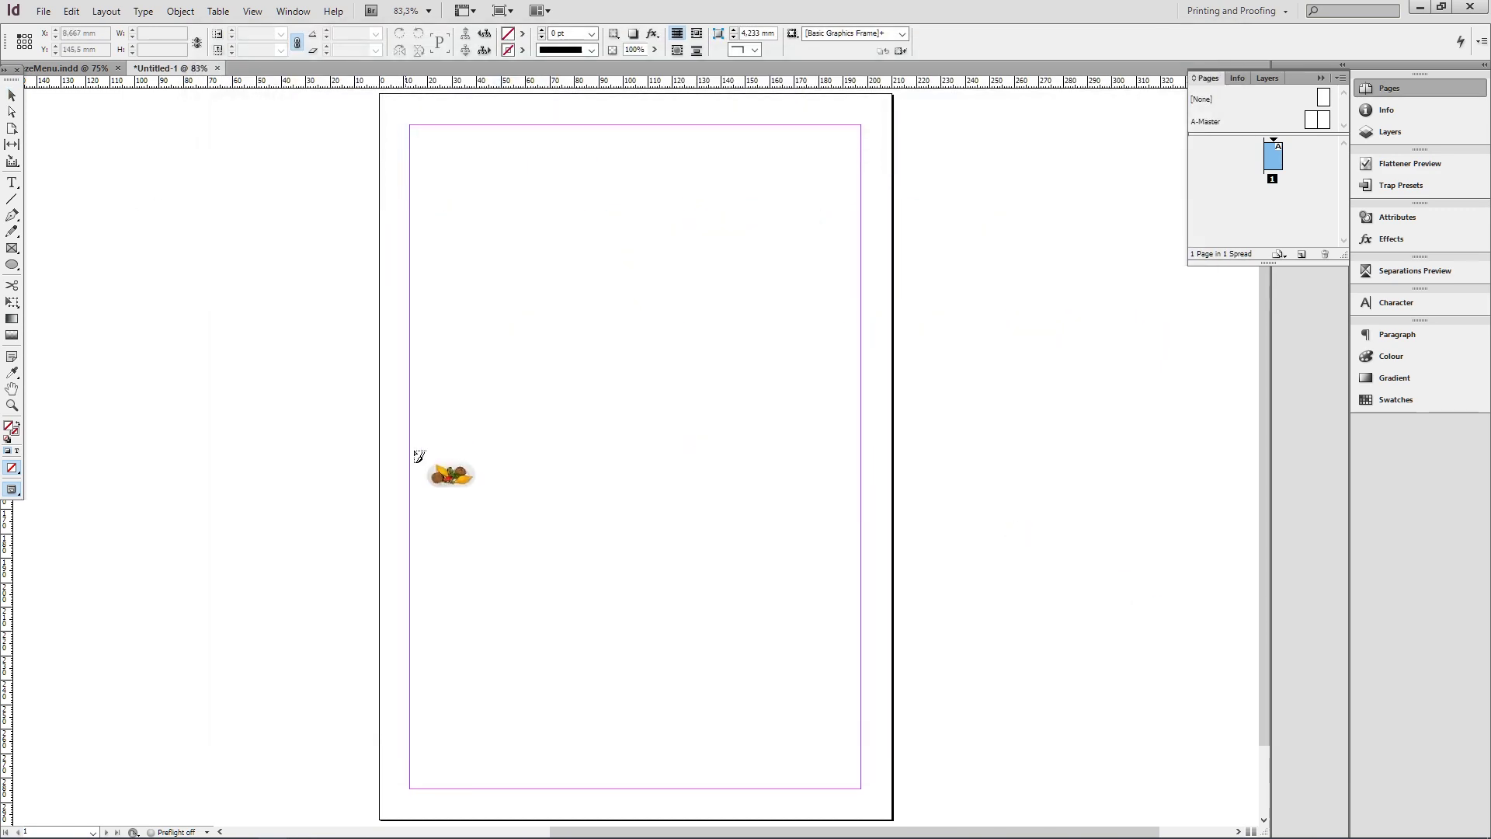
Place the platter image between the margins in the lower part of the page, in a frame about 185 x 123 mm.
left_click_drag(861, 751, 861, 751)
scroll(753, 575, "down", 2)
left_click_drag(740, 638, 736, 521)
left_click(140, 128)
Place the bg image from the MetroFoodPics folder over the whole page, about 444 x 296 mm.
left_click(43, 11)
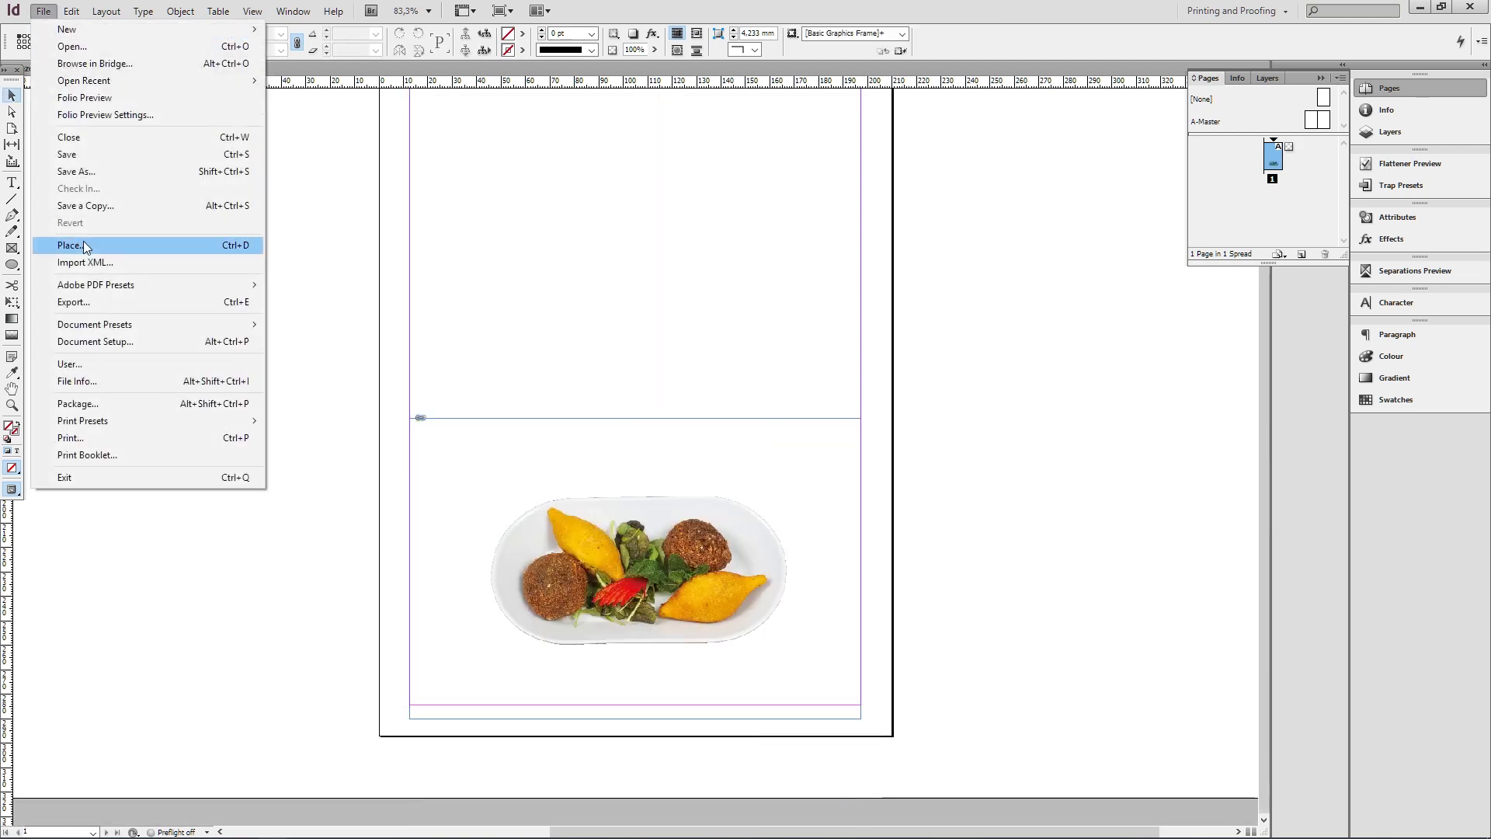
left_click(78, 245)
left_click(493, 68)
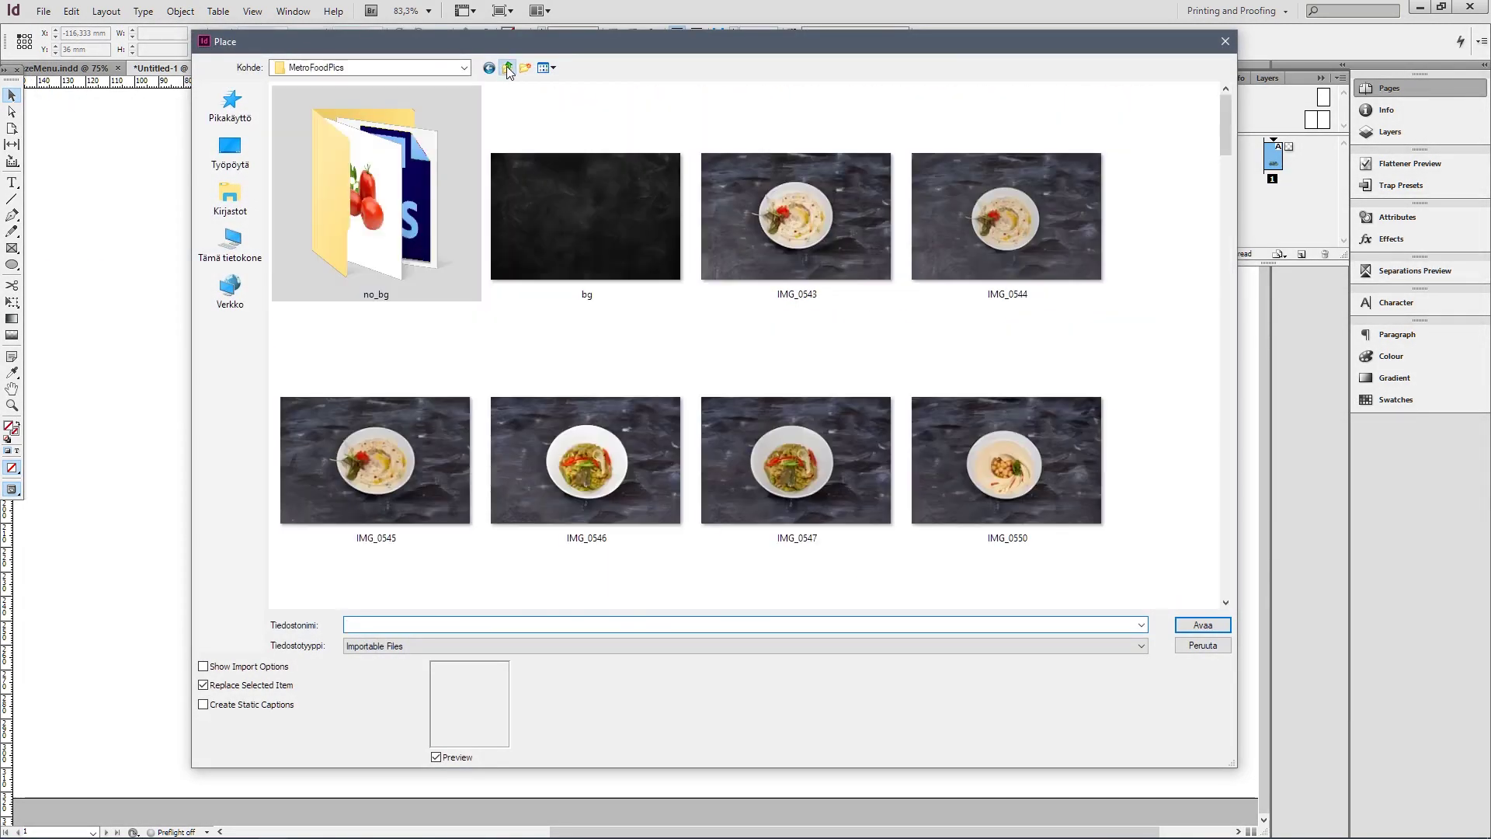
left_click(599, 249)
left_click(1203, 625)
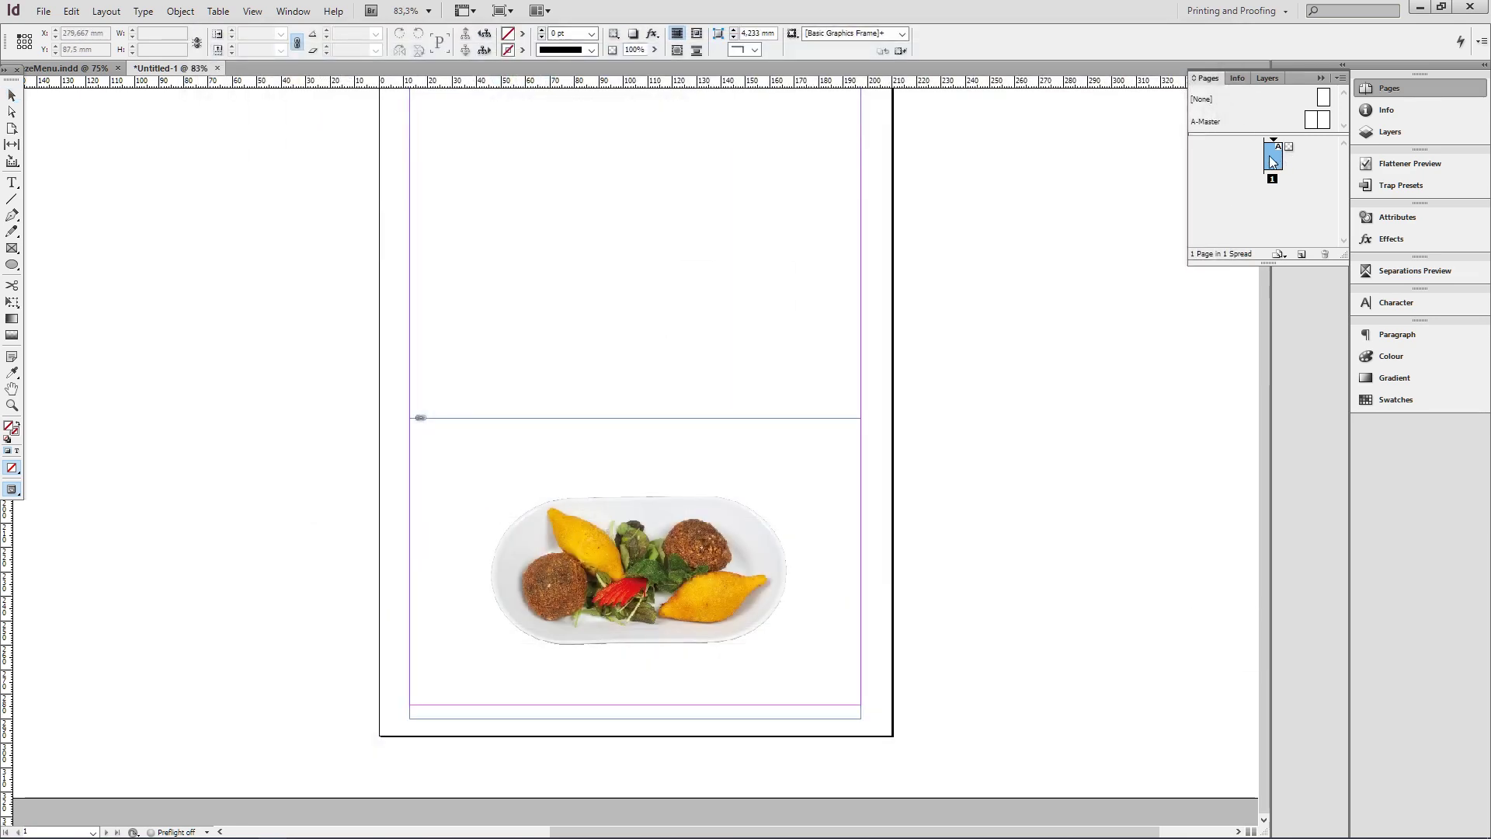
scroll(873, 268, "up", 4)
scroll(863, 265, "down", 3)
scroll(544, 194, "up", 3)
left_click_drag(378, 179, 932, 774)
right_click(743, 211)
left_click(571, 275)
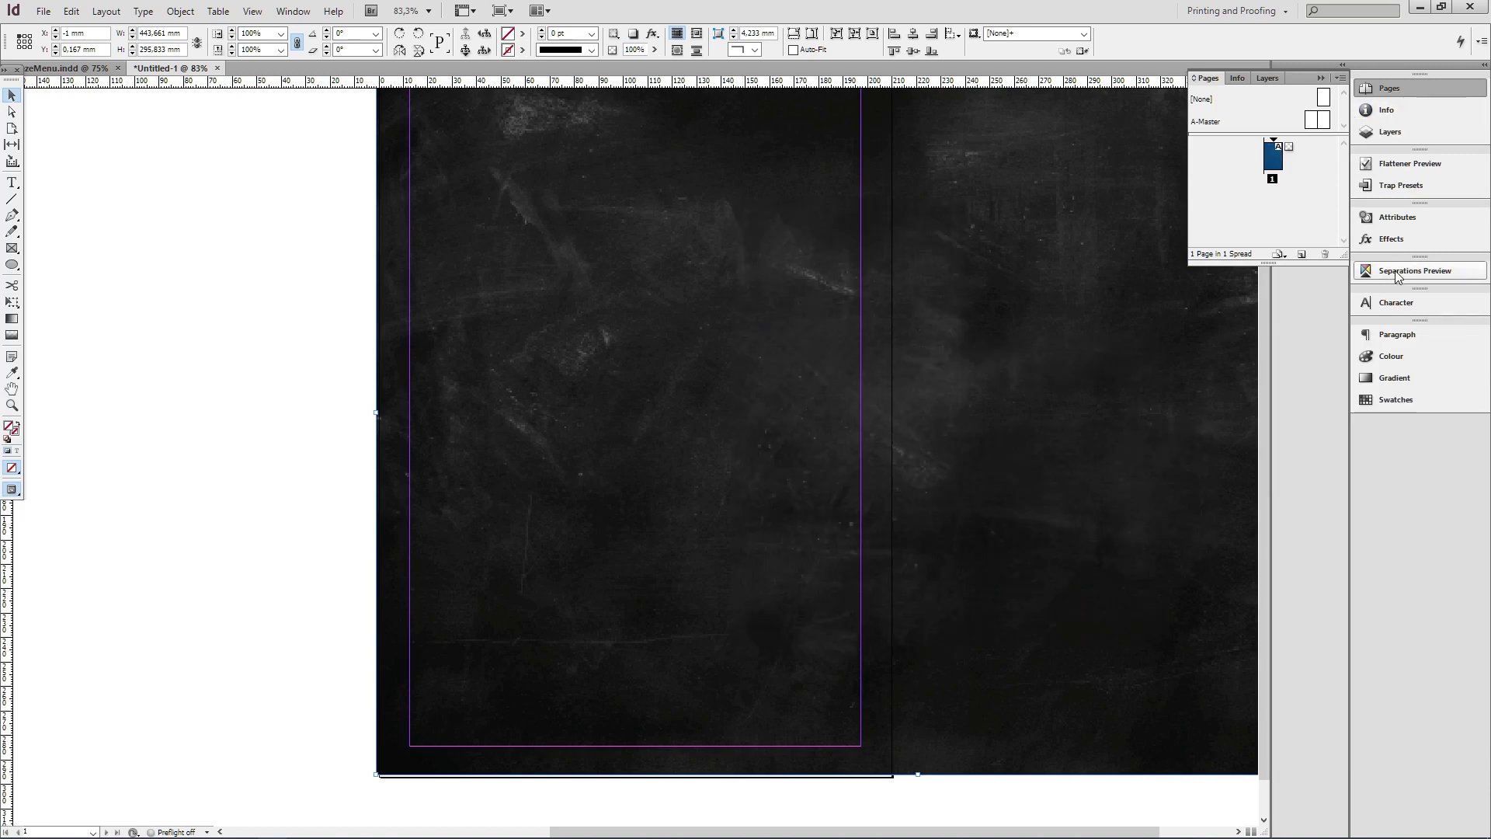
Rename Layer 1 as BG and set its layer colour to red.
left_click(1268, 78)
double_click(1258, 95)
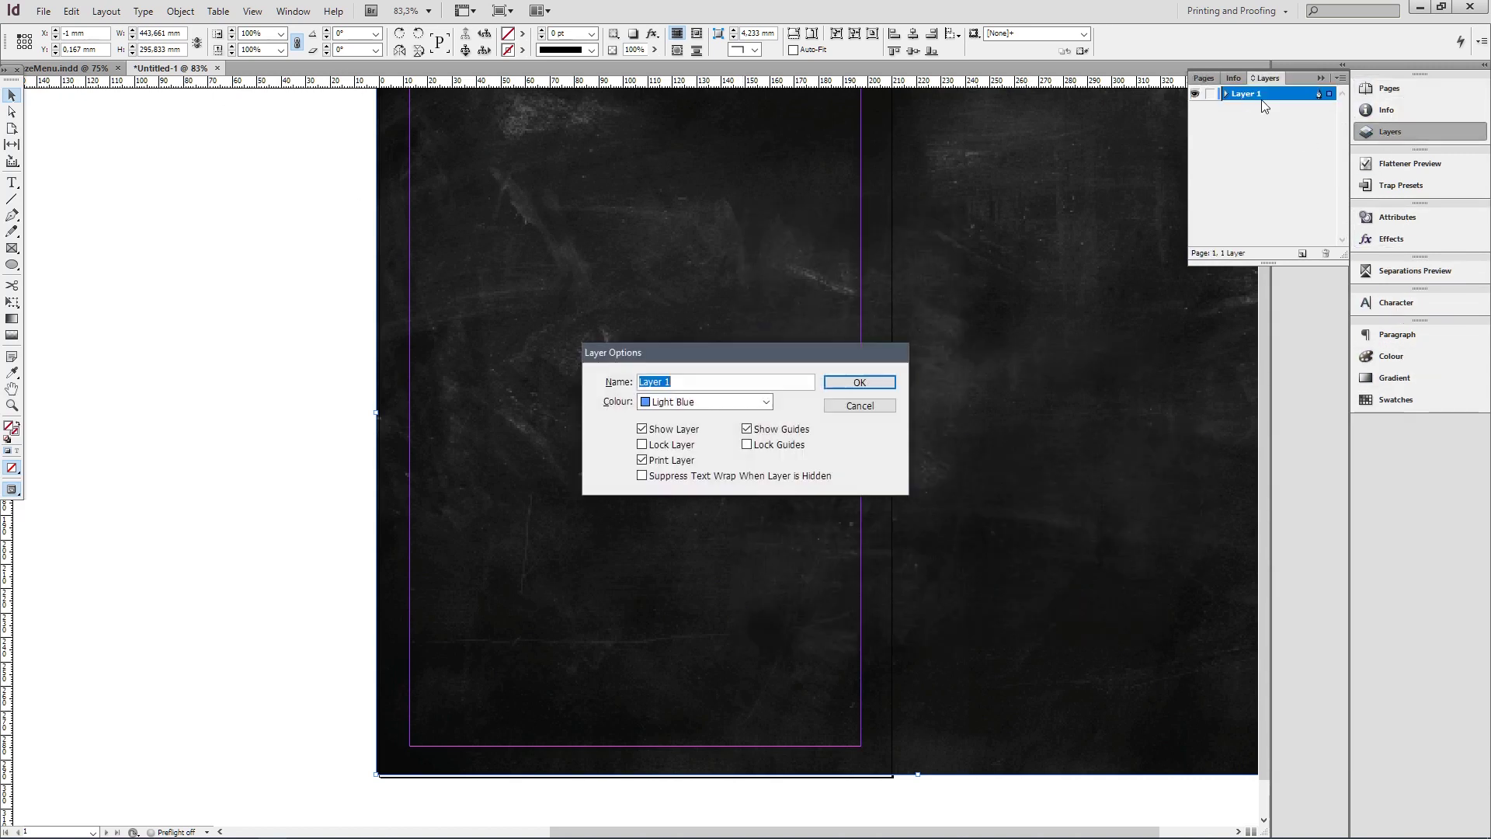
left_click(697, 404)
left_click(659, 25)
left_click(860, 383)
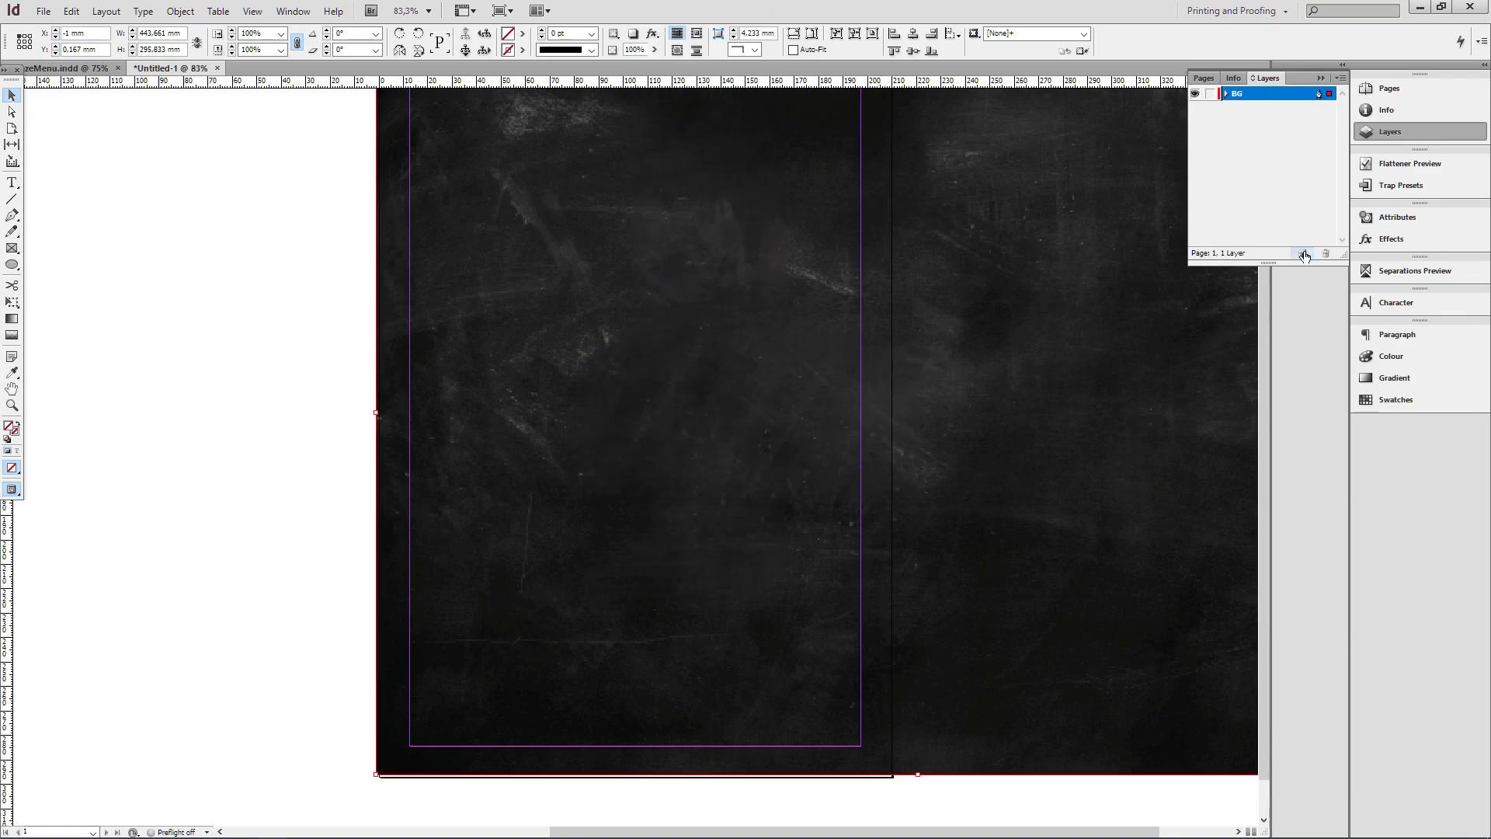
Add a layer named text above the BG layer.
double_click(1248, 94)
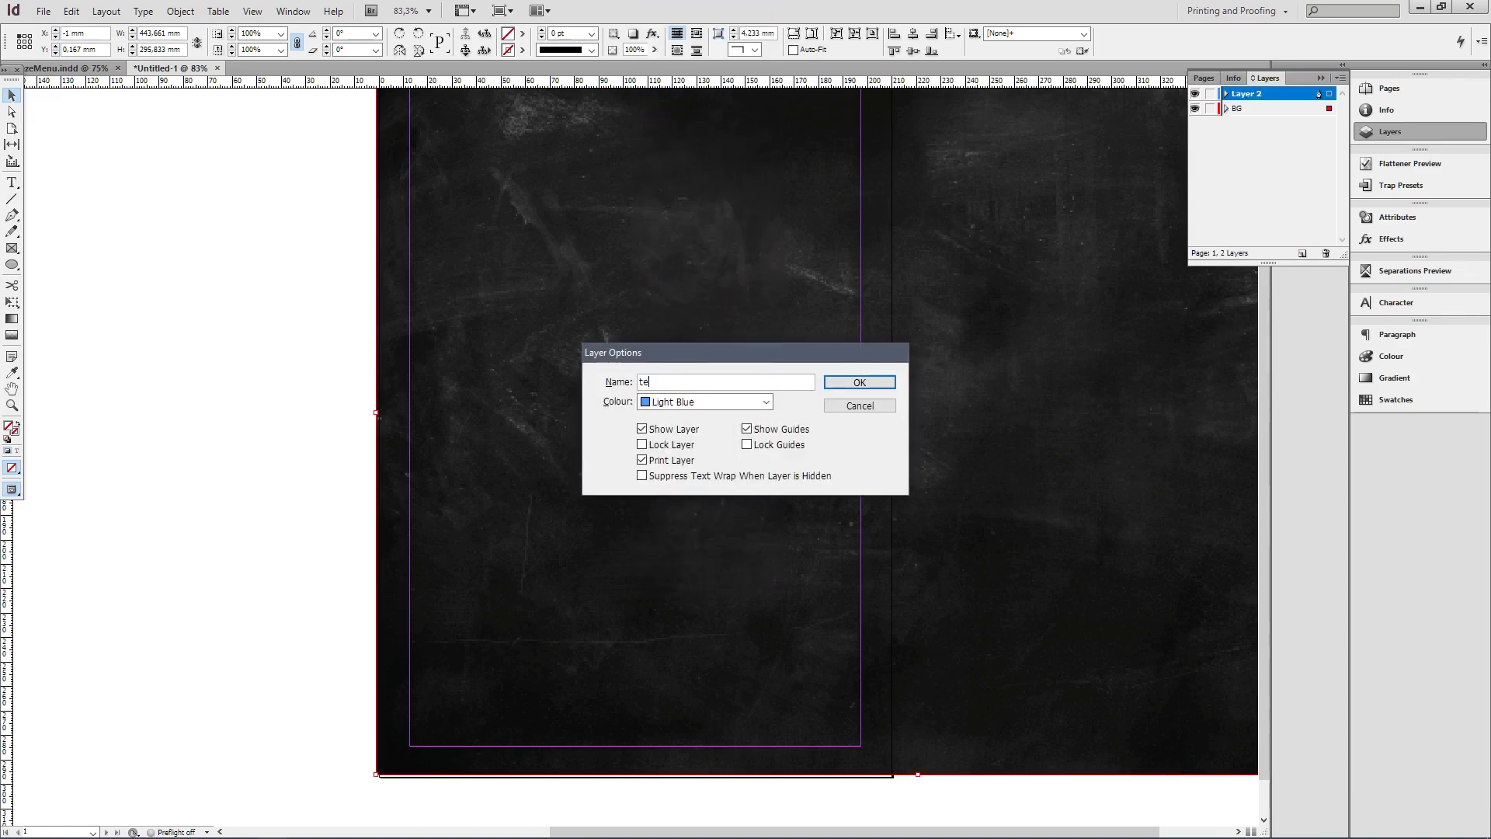
left_click(860, 383)
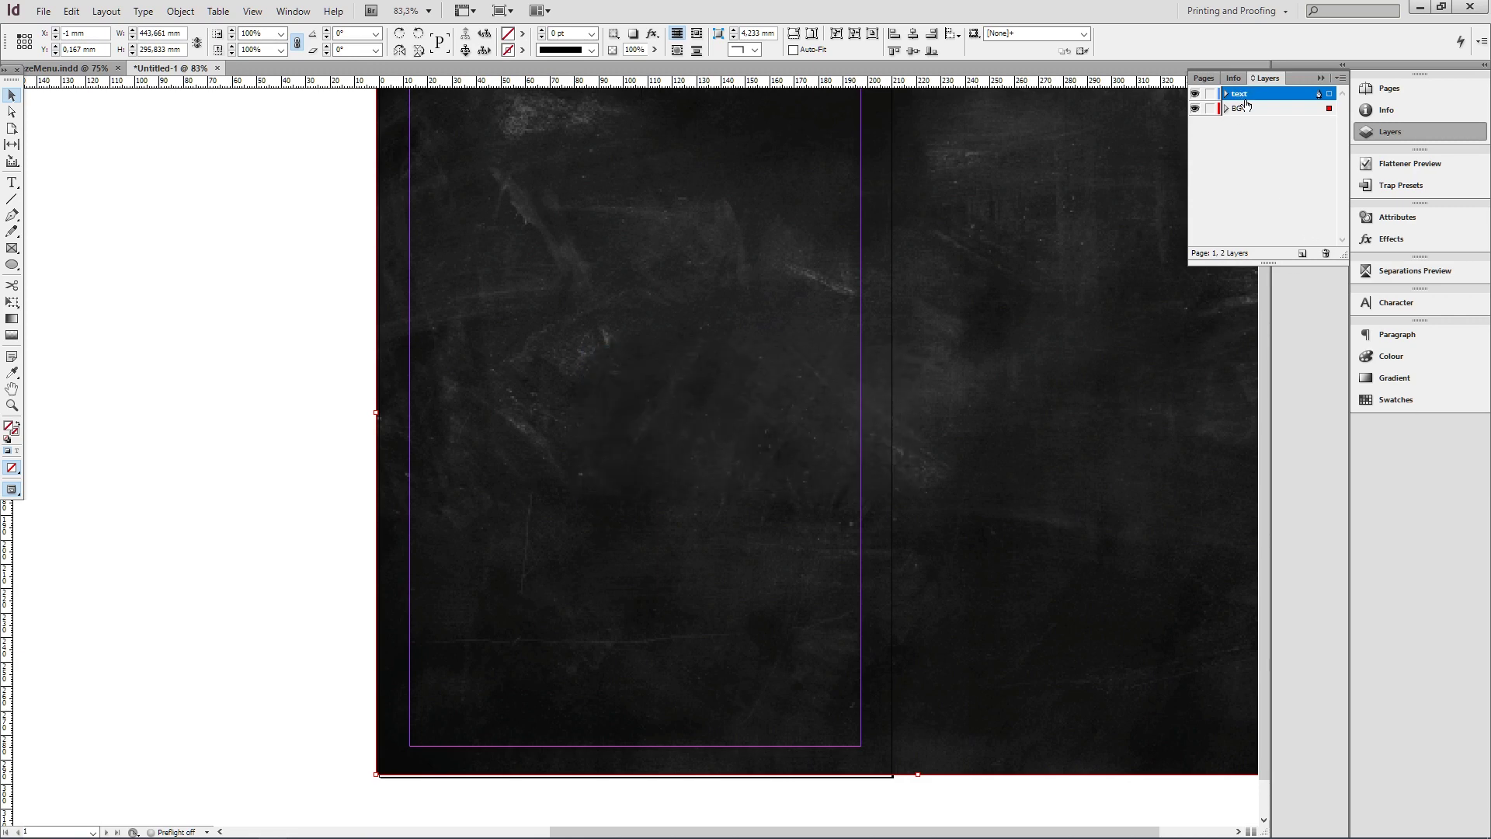
left_click(1194, 110)
left_click(1194, 110)
Move the platter image onto the pasteboard beside the page and align the background's upper-left corner with the page corner at X 0, Y 0.
left_click(985, 238)
key("Delete")
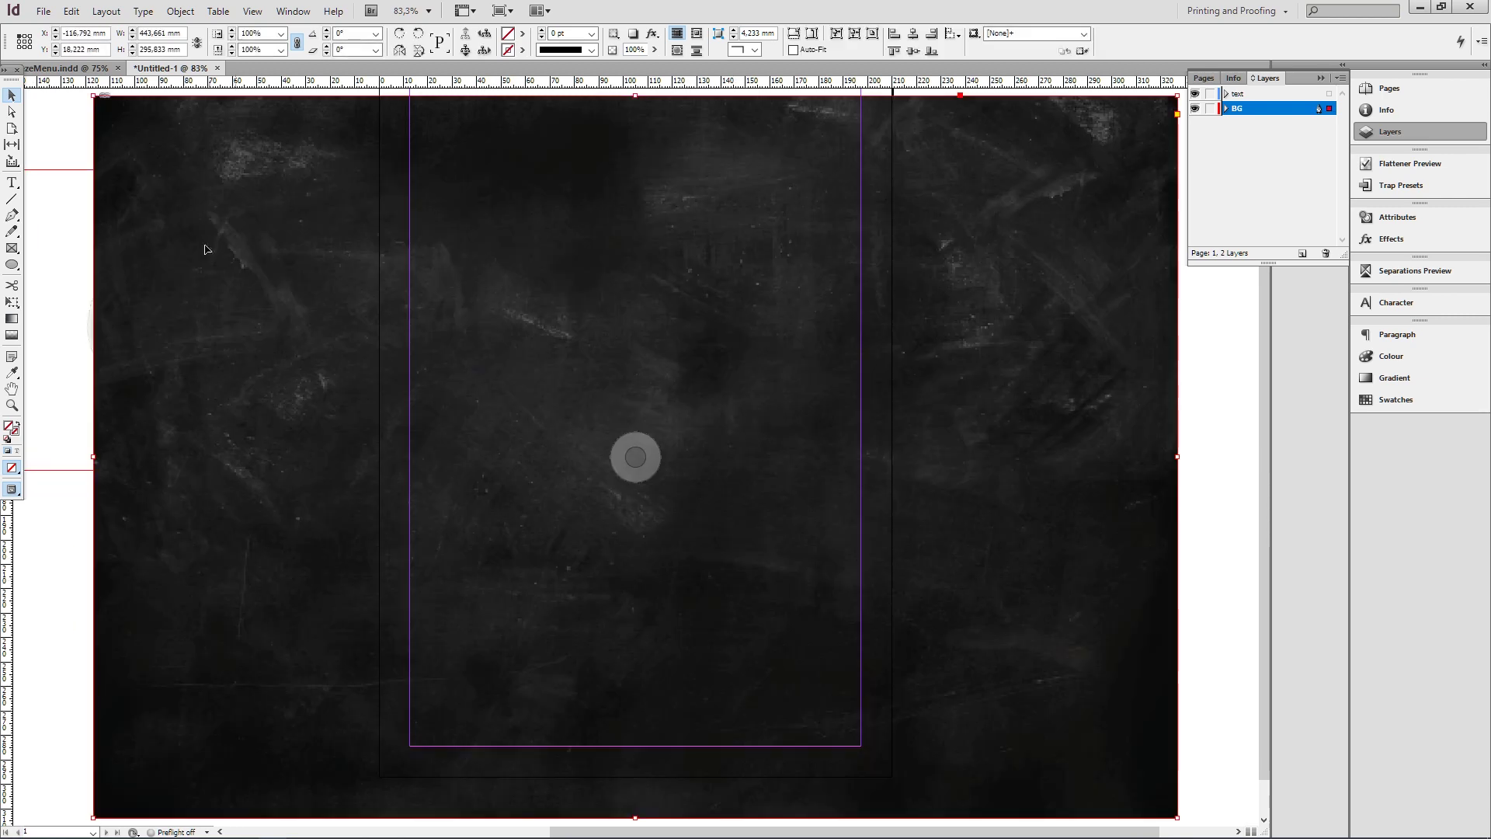
left_click_drag(632, 456, 544, 256)
scroll(883, 428, "down", 3)
scroll(932, 435, "down", 3)
scroll(935, 421, "up", 1)
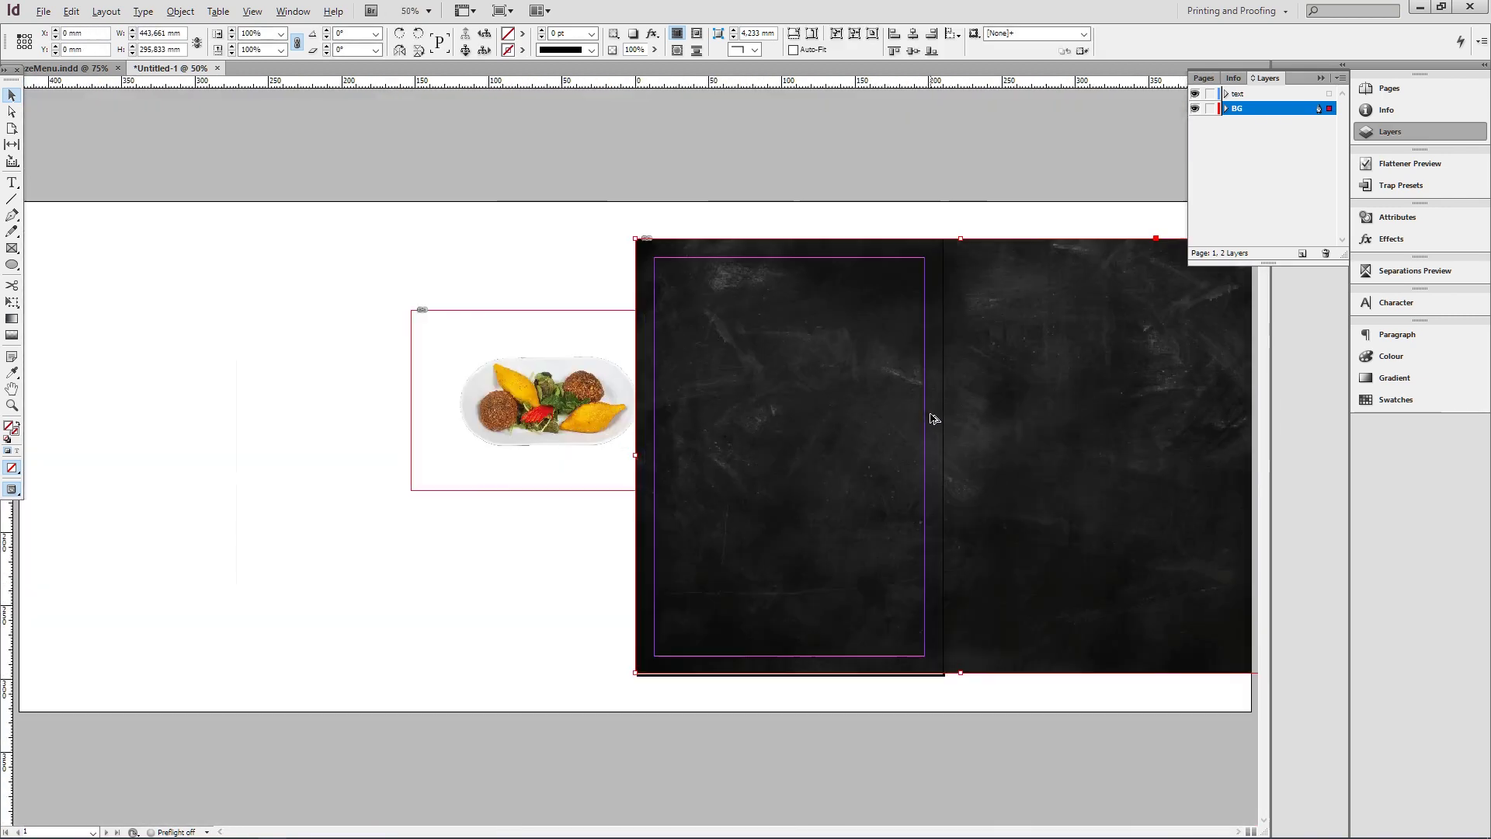
scroll(1017, 522, "up", 1)
scroll(1056, 511, "down", 1)
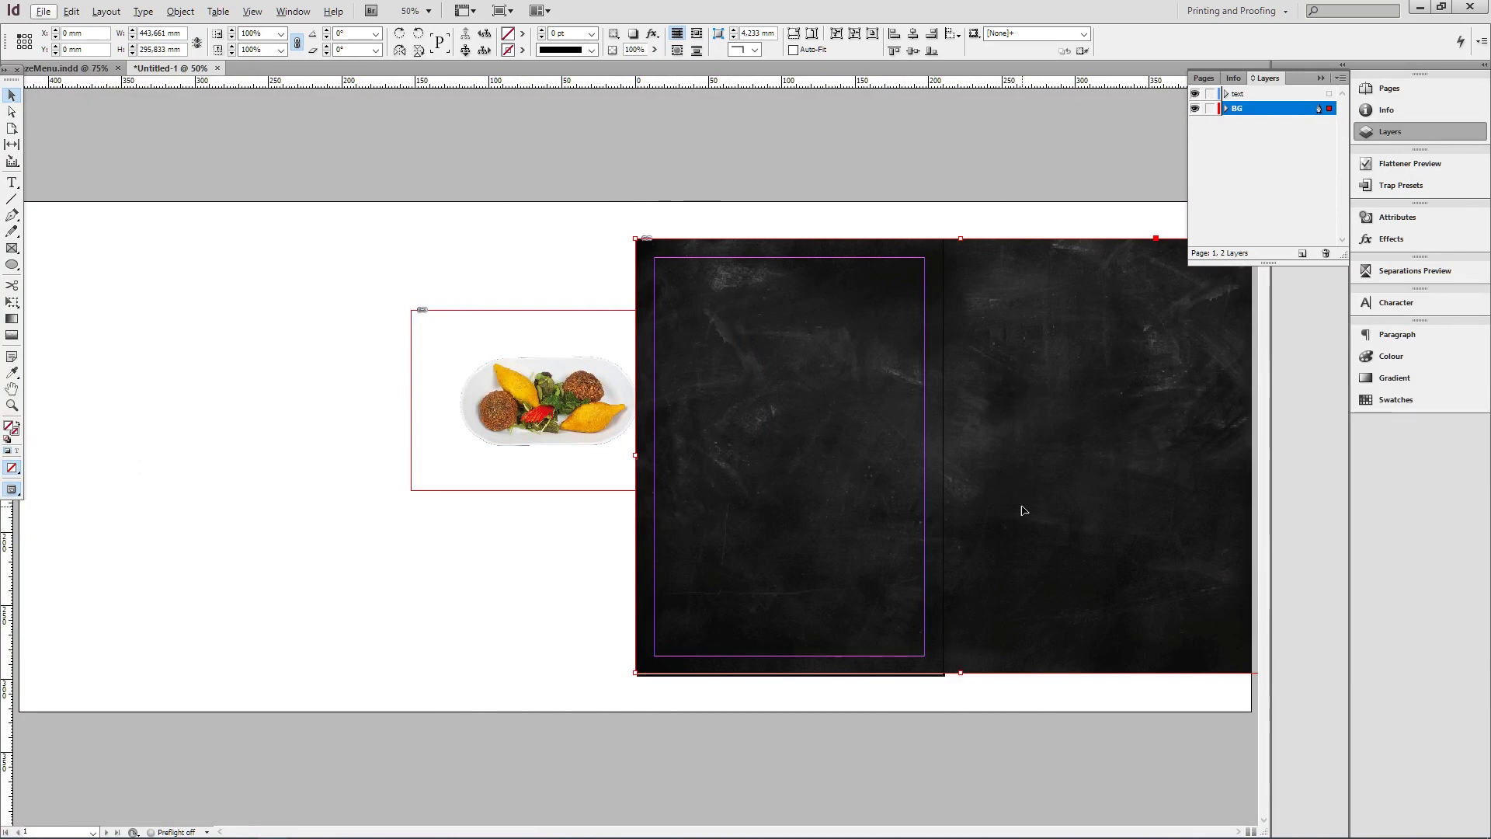
Crop the background image's frame to the page edges.
left_click_drag(1046, 481, 953, 481)
left_click_drag(821, 450, 833, 451)
left_click_drag(756, 364, 848, 366)
left_click_drag(942, 457, 942, 457)
left_click(1002, 362)
Cut the platter image from the BG layer and add a layer named images between text and BG.
left_click(607, 326)
key("Delete")
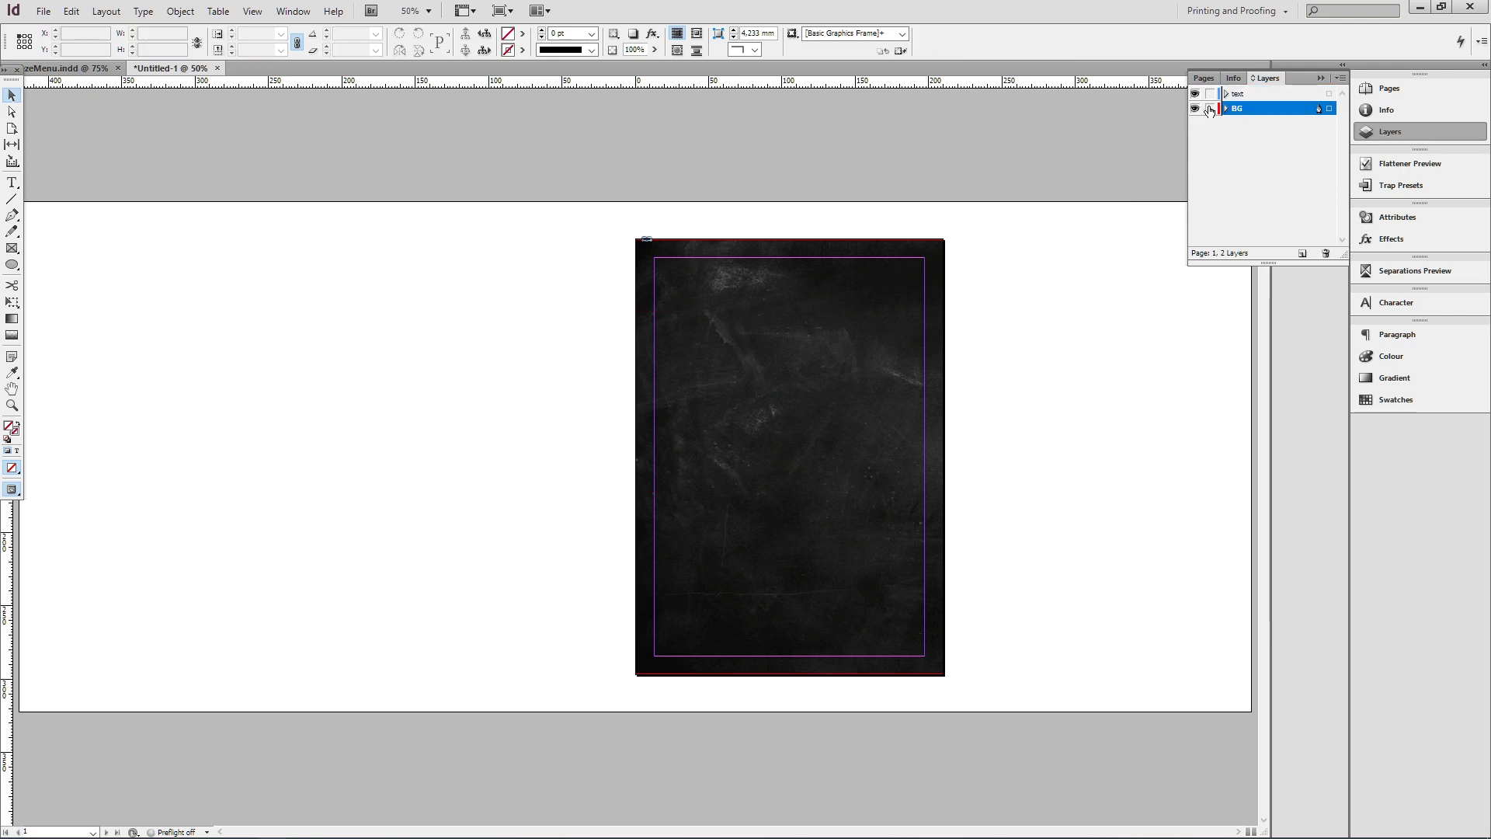
left_click(1304, 255)
double_click(1243, 109)
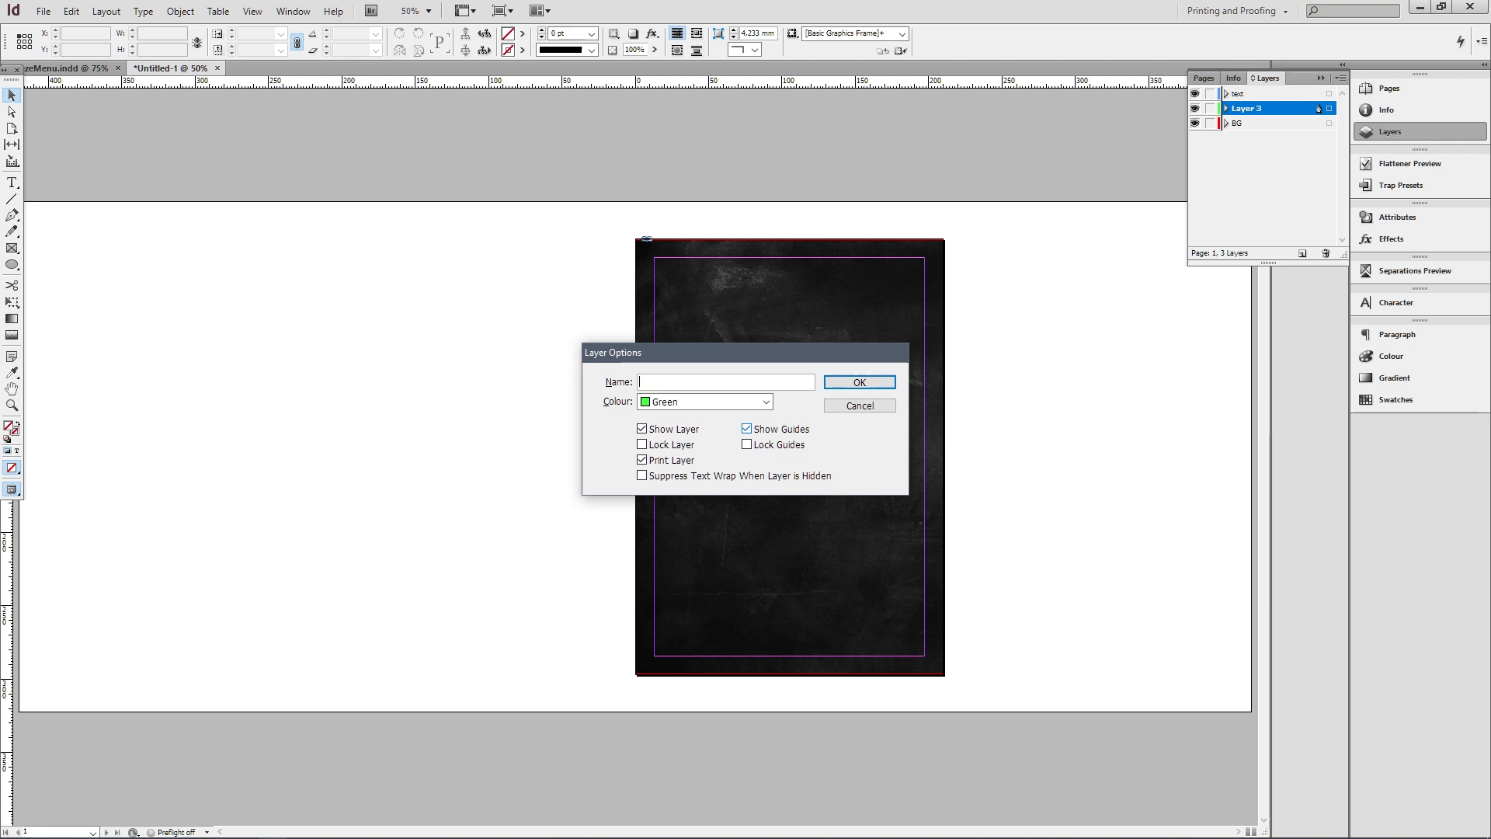
key("Return")
Paste the platter on the images layer and position its frame in the lower page at X 12.7 mm, about Y 159 mm.
key("ctrl+v")
left_click_drag(692, 439, 848, 541)
scroll(937, 395, "up", 2)
scroll(634, 411, "down", 1)
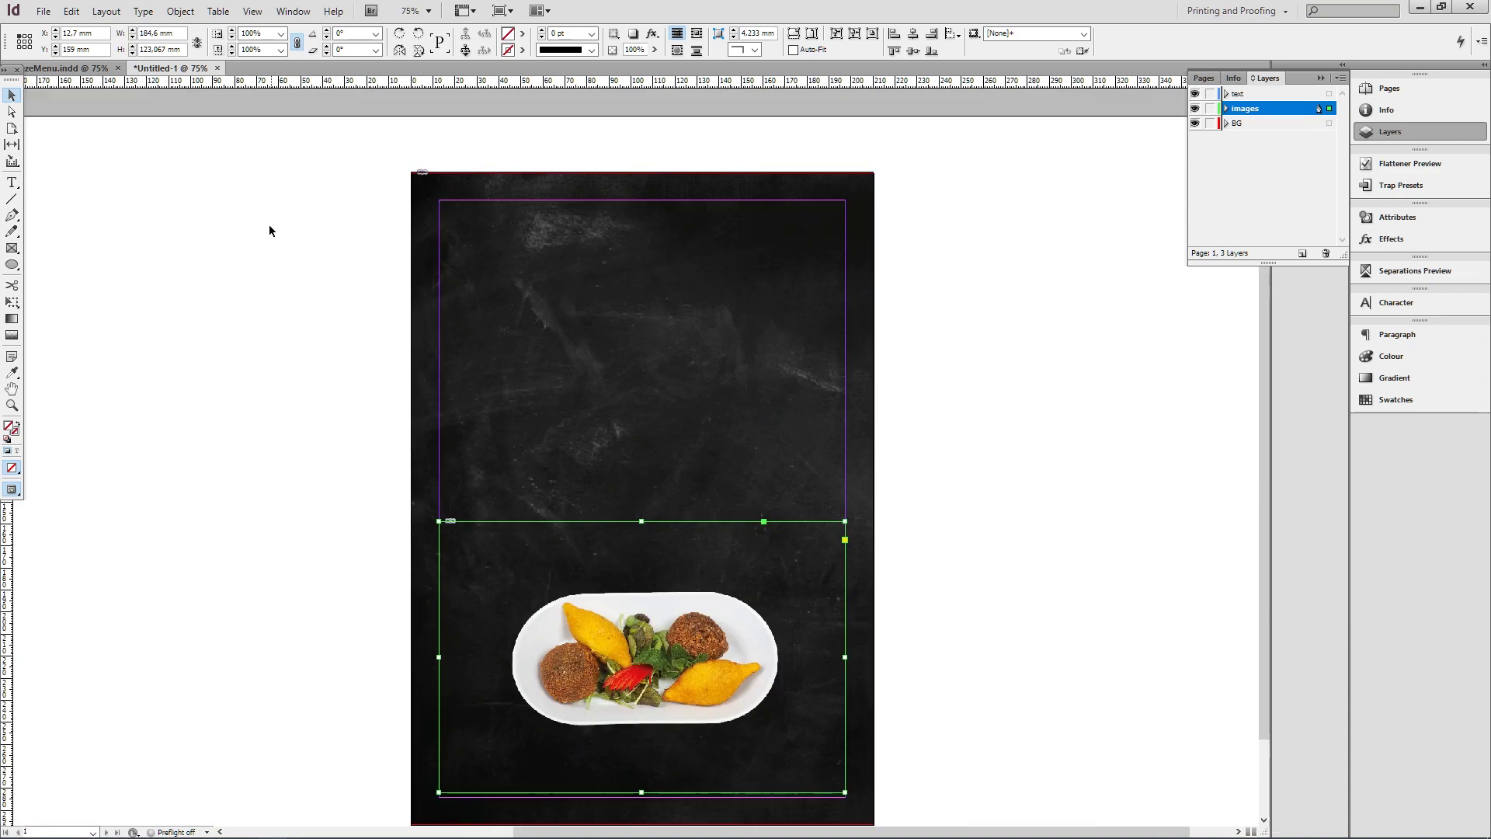
left_click(270, 226)
Increase the page margins equally on all four sides.
left_click(104, 12)
left_click(162, 46)
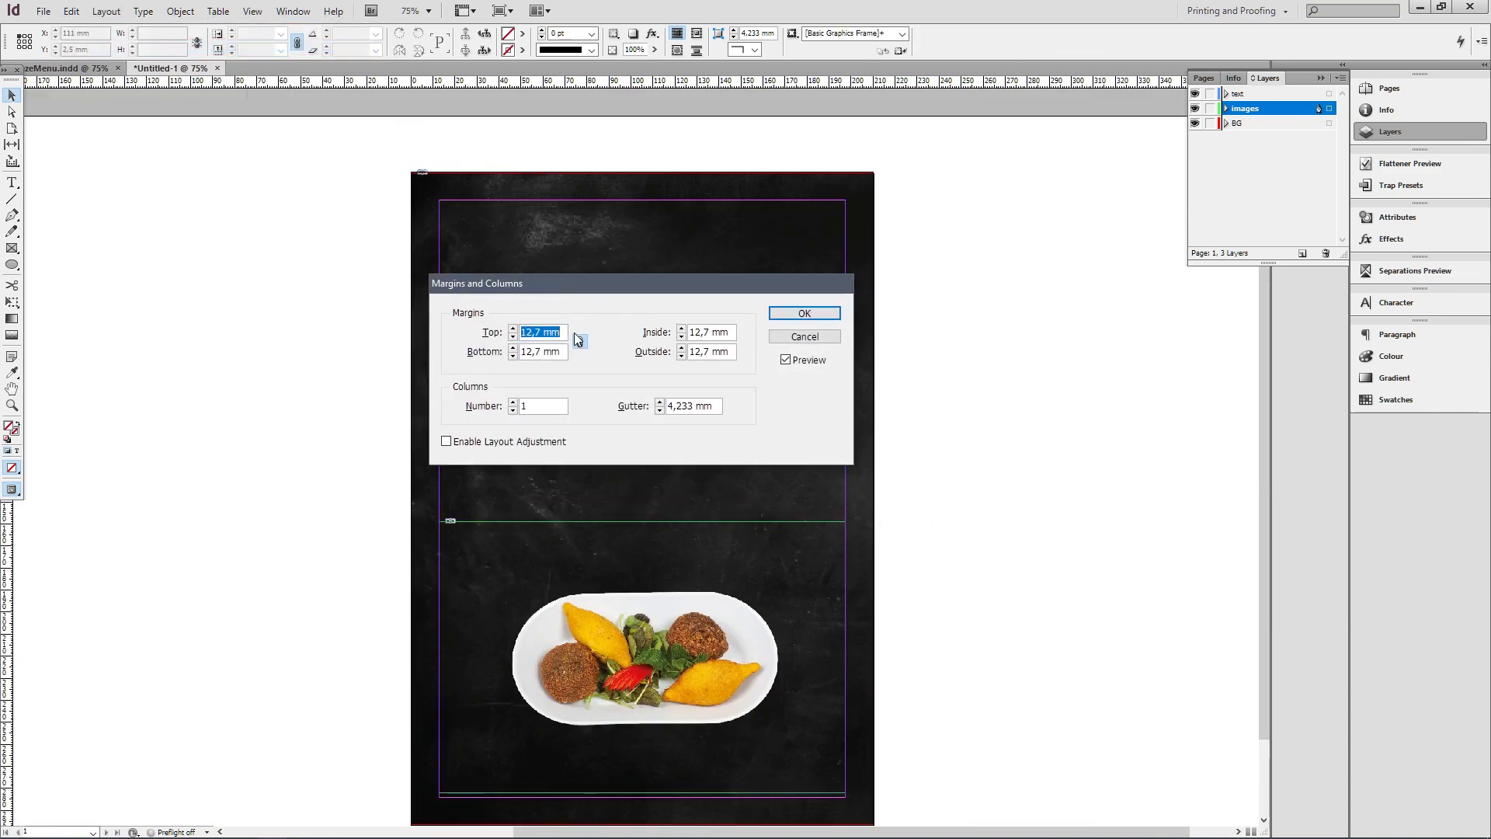
left_click(681, 328)
left_click(682, 328)
left_click(681, 327)
left_click(805, 314)
Set the page bleed in the document setup.
left_click(43, 11)
left_click(93, 342)
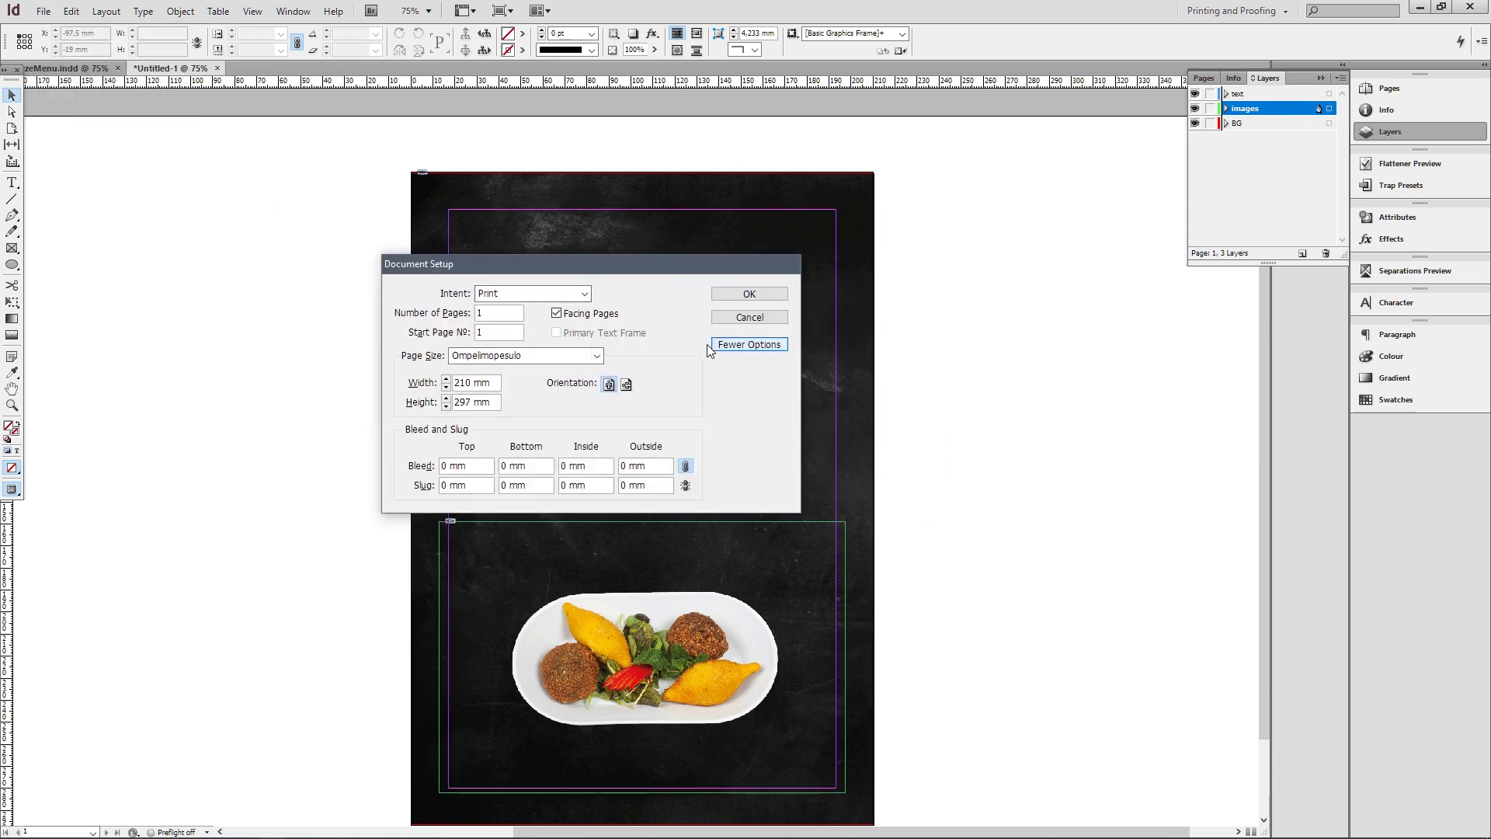
left_click(749, 297)
Extend the background frame 3 mm beyond every page edge and fill it proportionally with the image.
left_click_drag(431, 188, 424, 181)
scroll(839, 590, "down", 2)
left_click_drag(864, 725, 879, 742)
right_click(830, 638)
left_click(1098, 426)
left_click(944, 394)
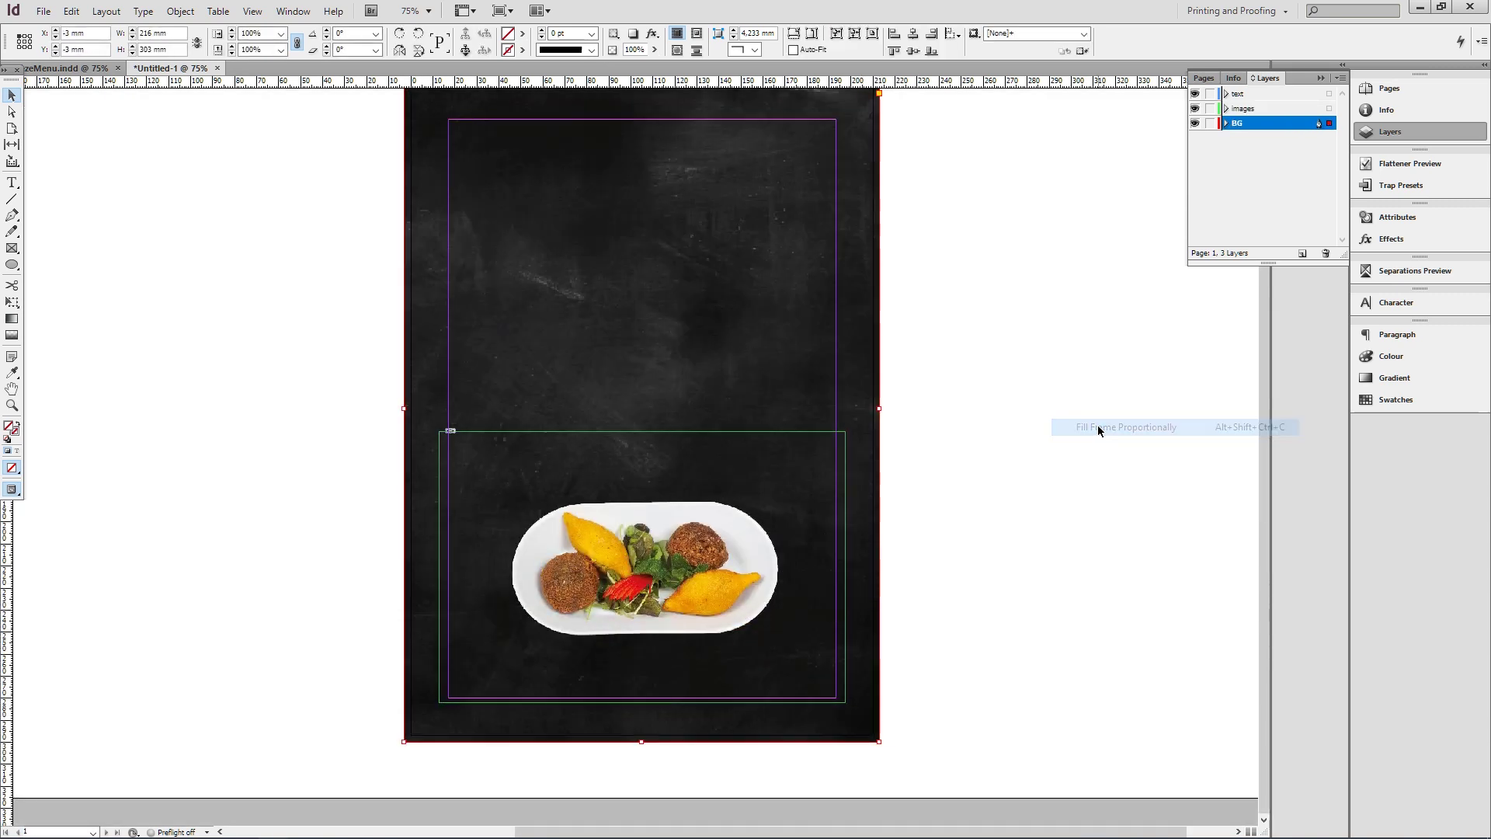
scroll(917, 456, "up", 1)
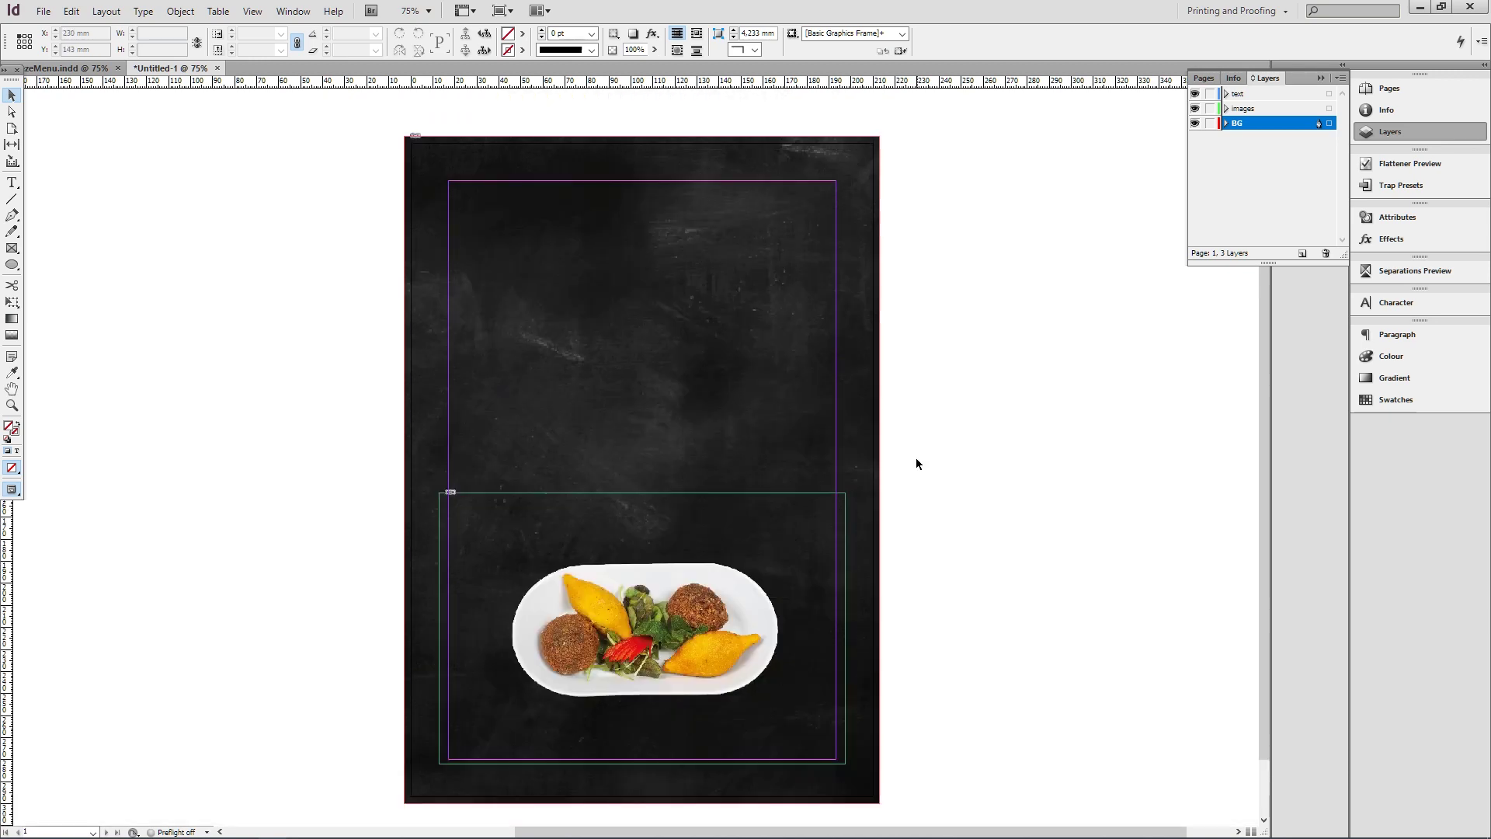
Enlarge the platter's frame evenly to about 199 mm wide and scale the platter image up to suit it.
left_click(643, 612)
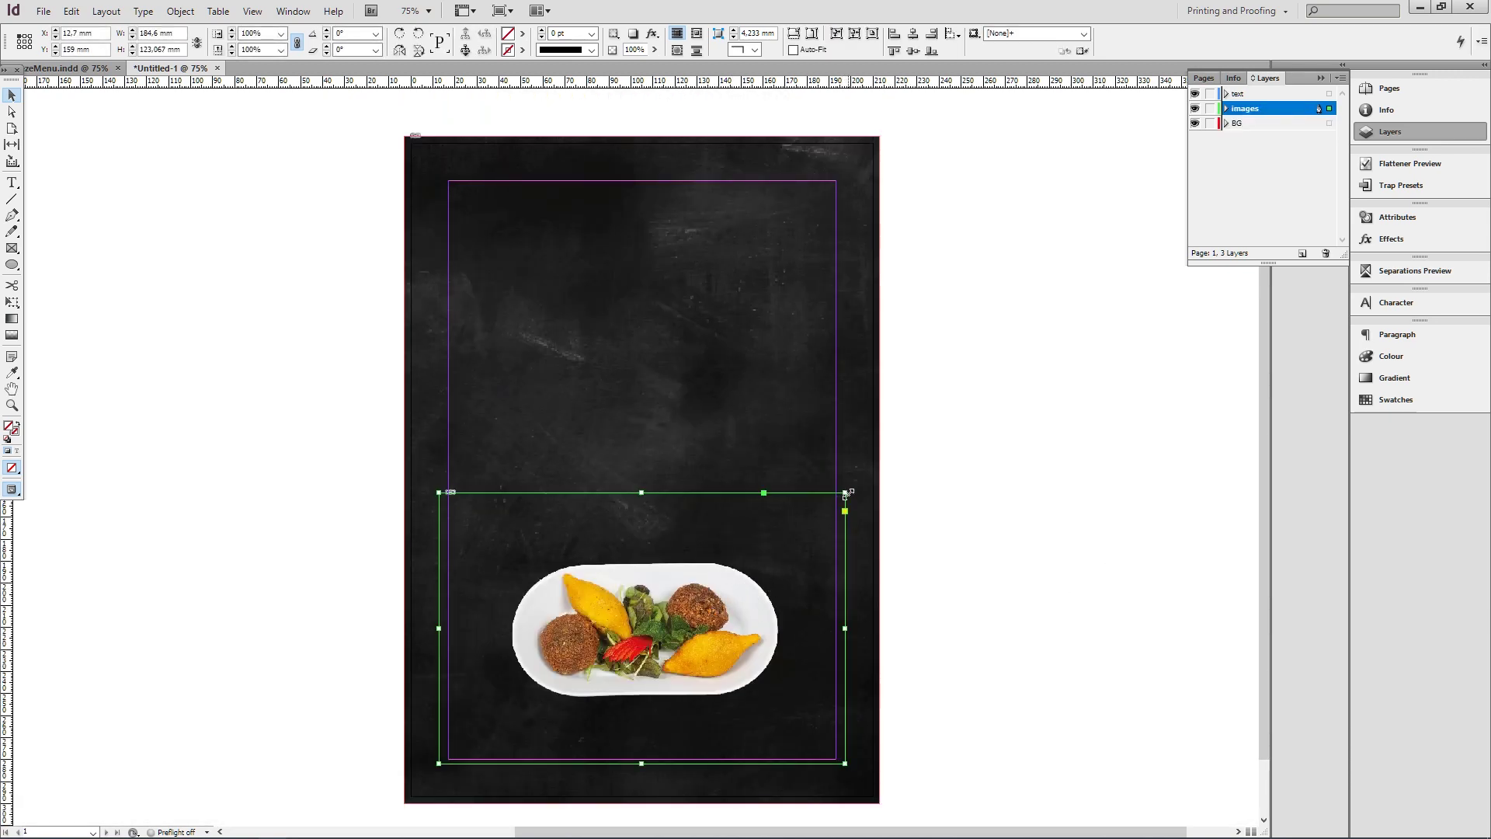
left_click_drag(438, 492, 422, 482)
right_click(709, 598)
left_click(999, 452)
double_click(691, 597)
left_click_drag(871, 483, 923, 444)
left_click(975, 474)
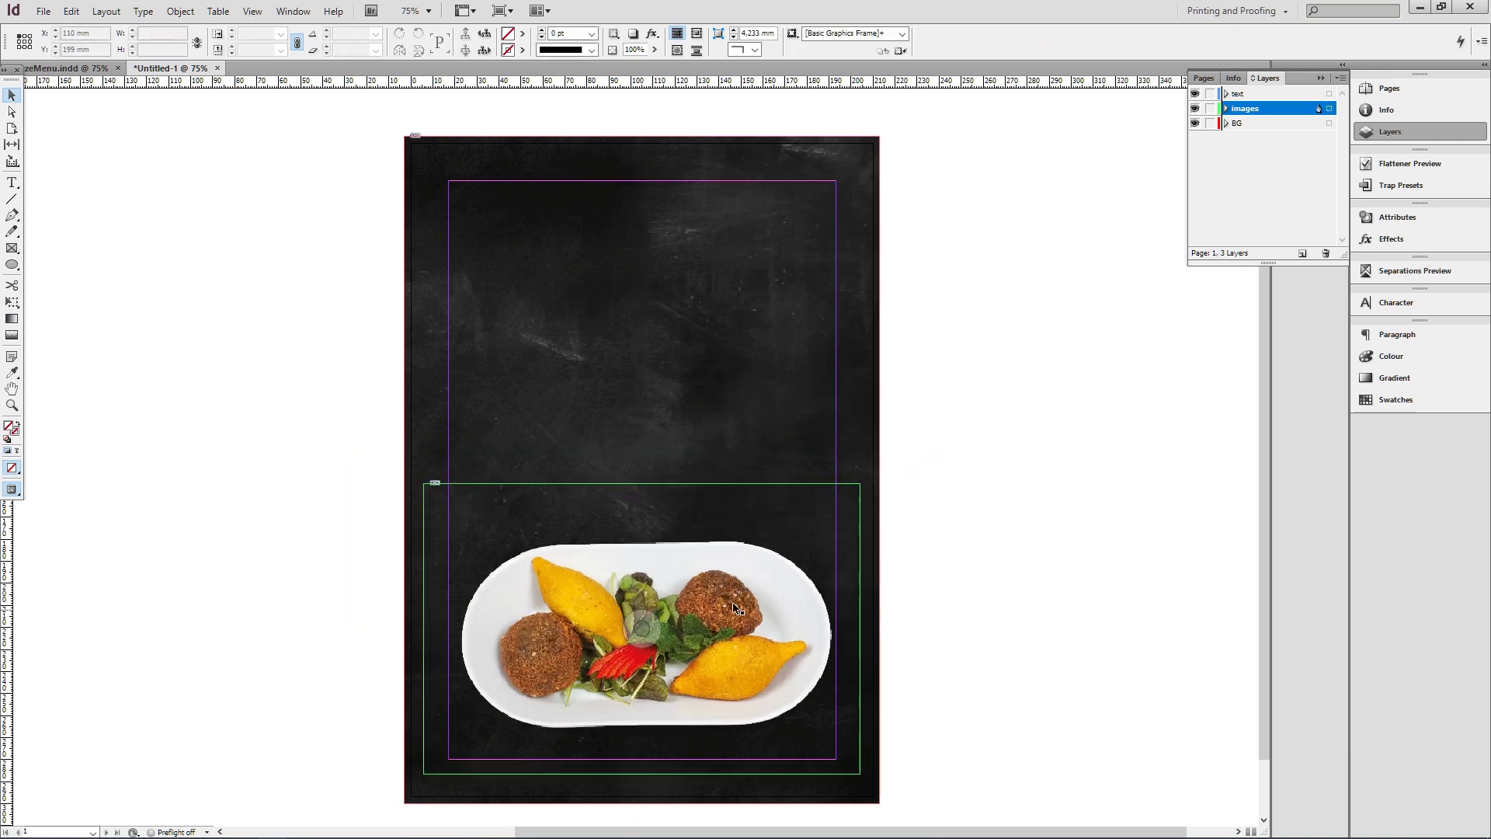
Place the spices11 and spices12 images, the basil and the sage, beside the page's upper-left corner.
left_click(71, 68)
key("ctrl+Tab")
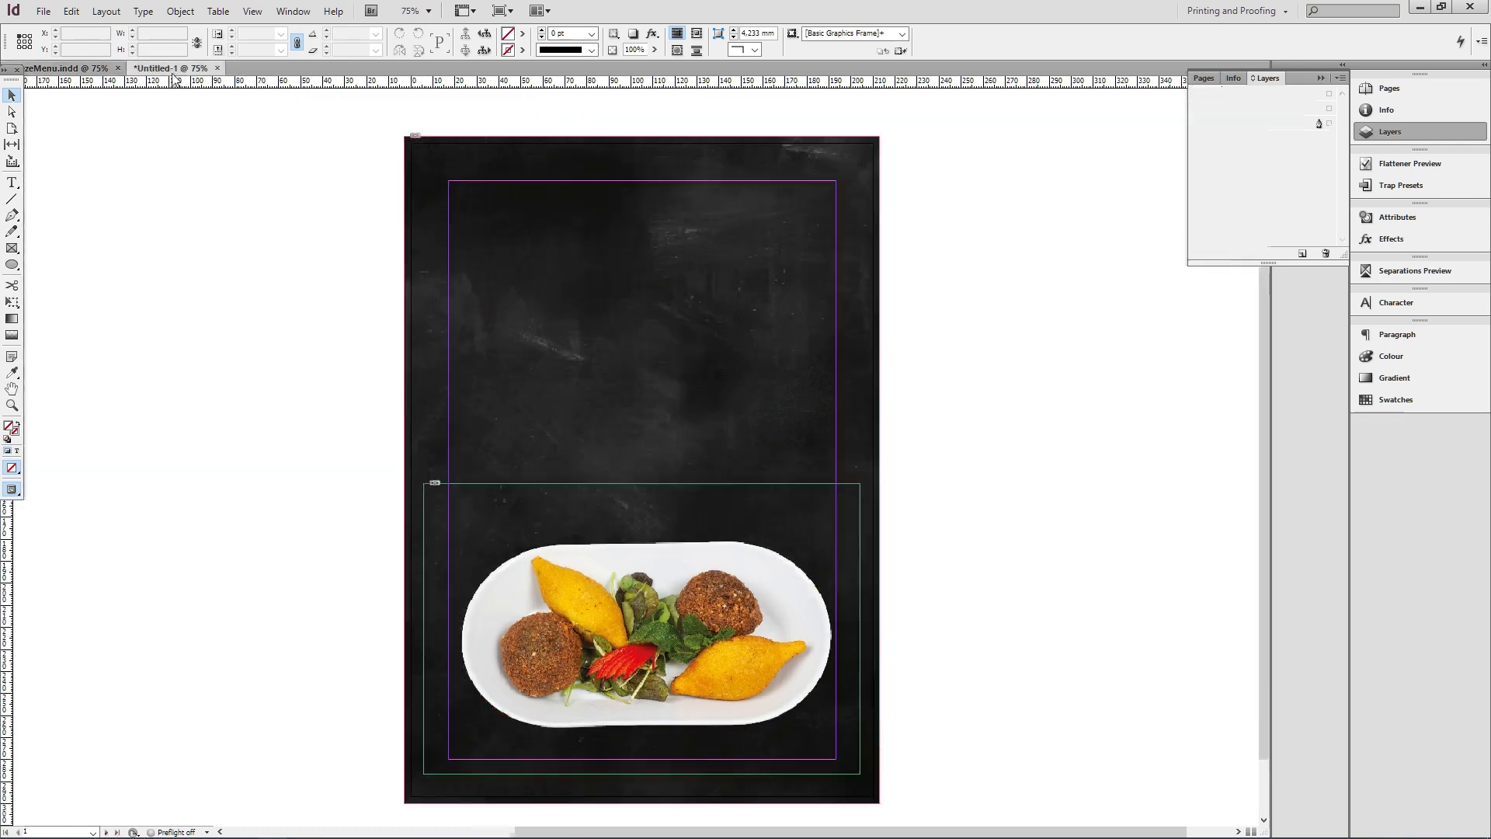
left_click(44, 11)
left_click(88, 245)
left_click(800, 470)
left_click(639, 470)
left_click(557, 470)
left_click(480, 475)
left_click(571, 483, "shift")
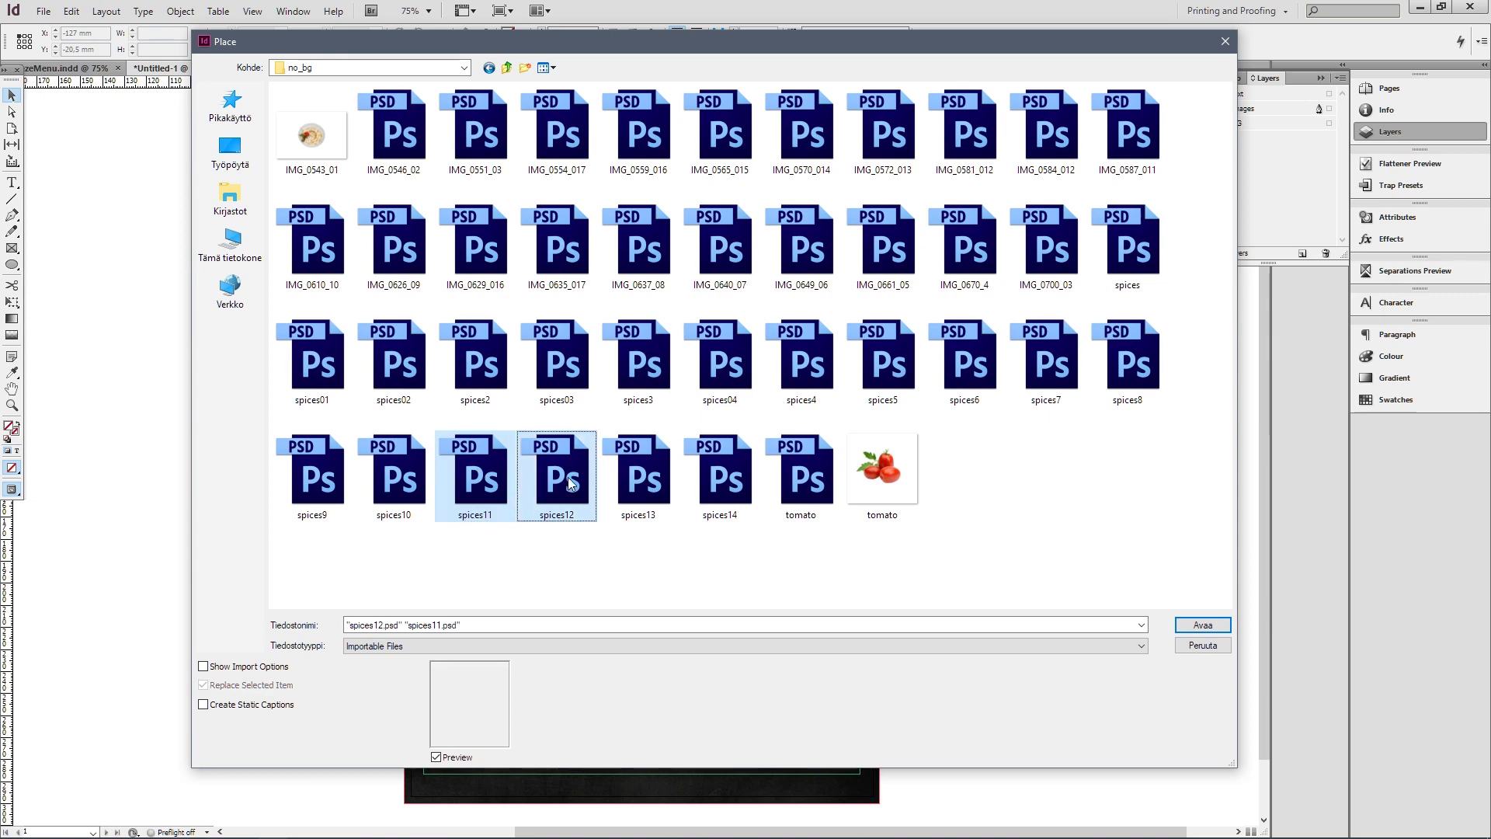
left_click(1202, 625)
left_click(185, 181)
left_click(347, 118)
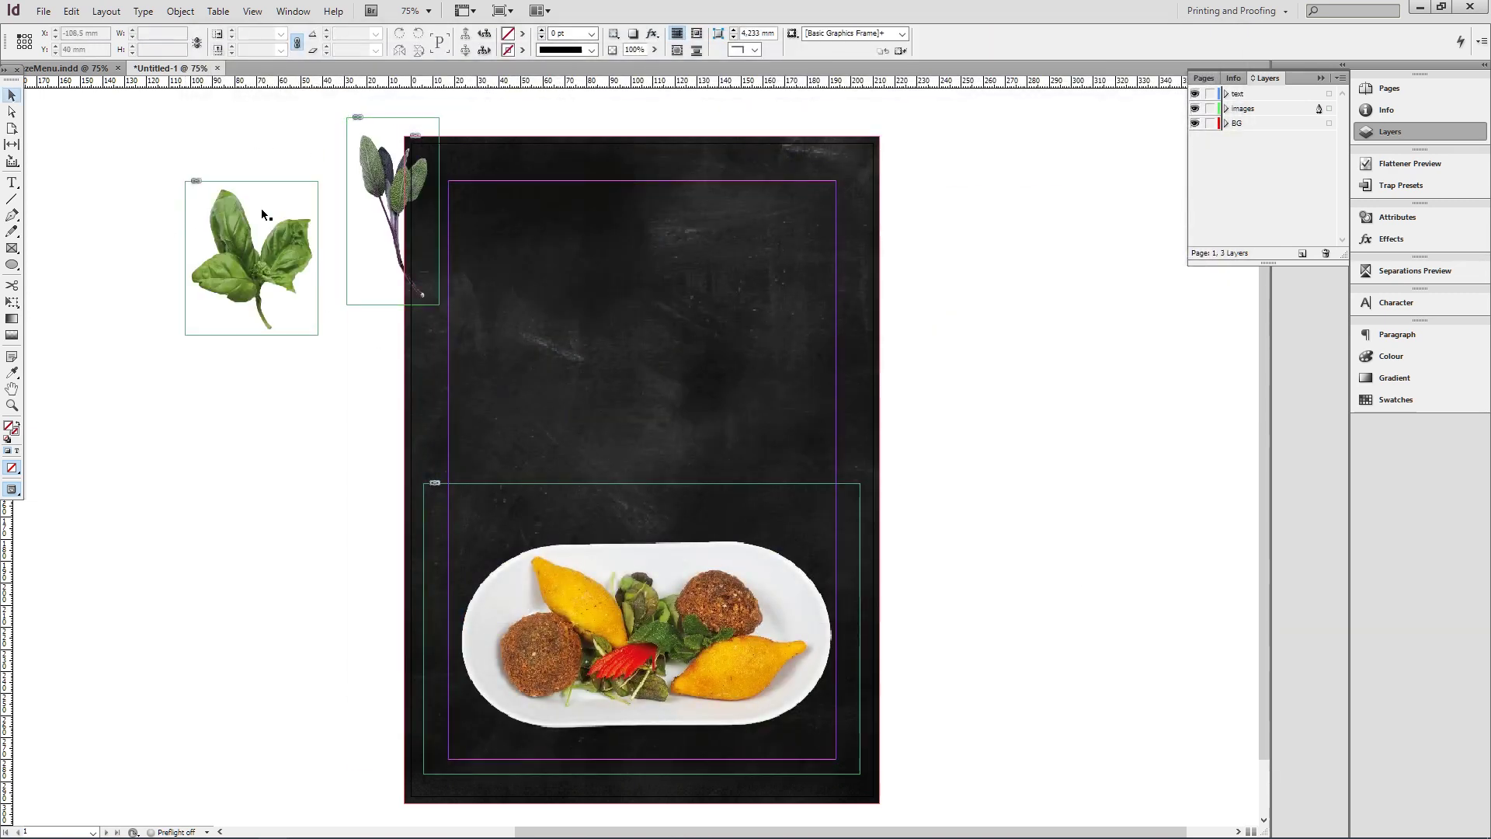
Place the spices9 and spices10 images, the chillies and the parsley, near the page's right edge.
left_click(44, 10)
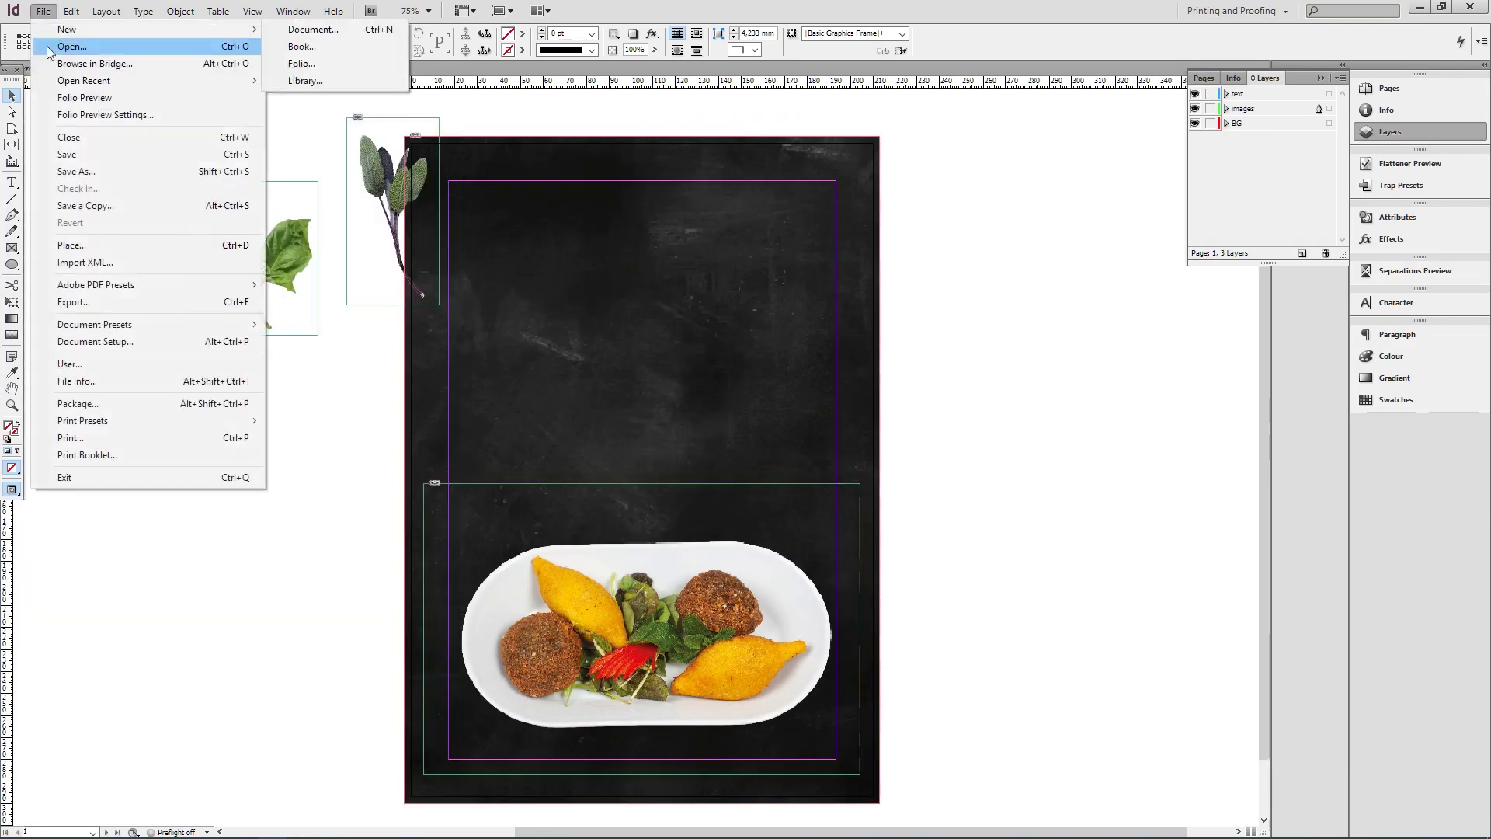
left_click(70, 225)
left_click(311, 474)
key("Right")
left_click(310, 474, "ctrl")
left_click(1203, 626)
left_click(989, 180)
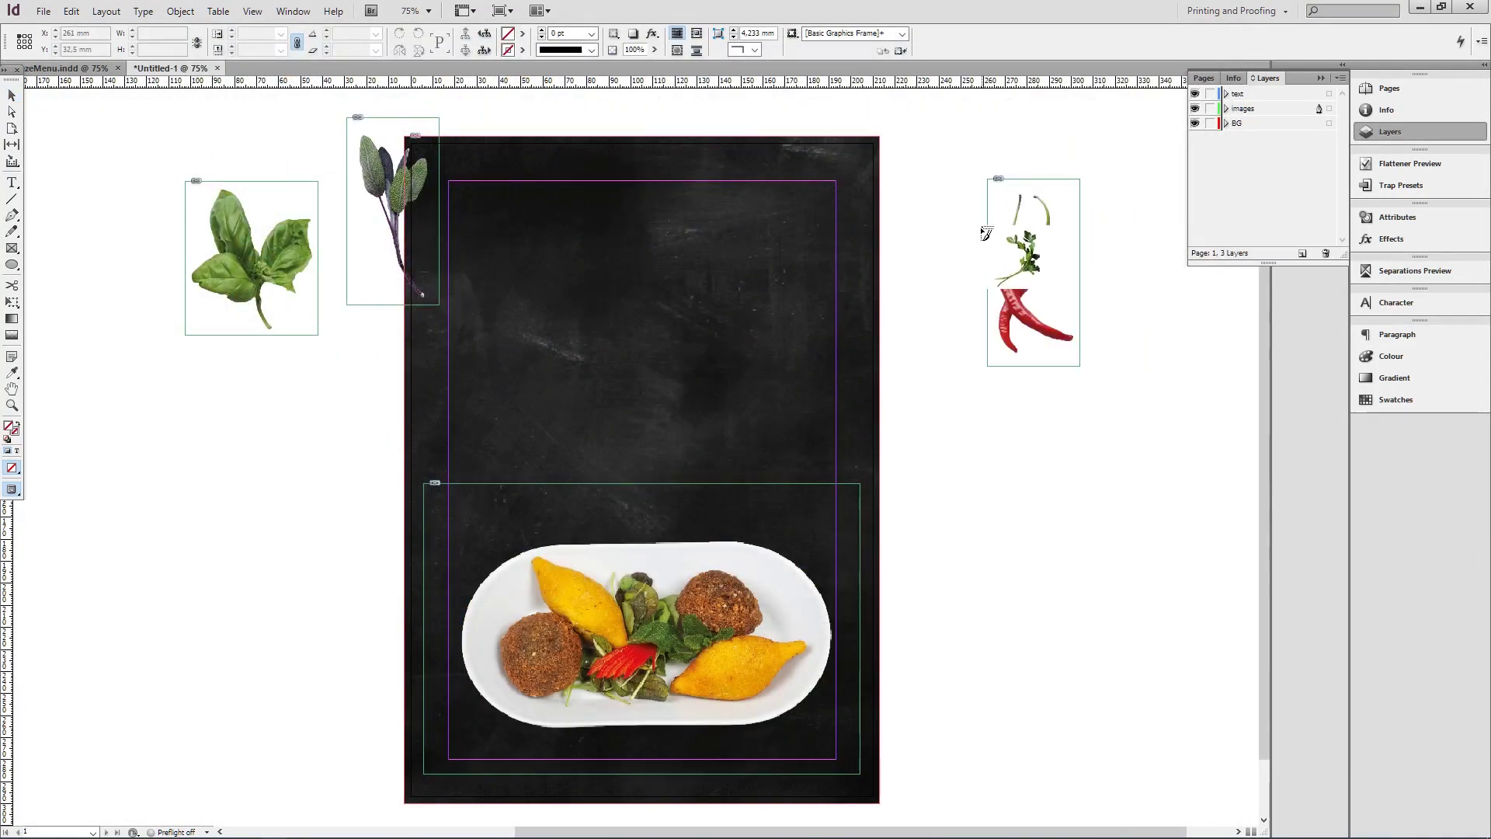
left_click(931, 386)
Move the parsley and the chillies to the pasteboard left of the page, stacked below the basil.
left_click_drag(864, 332, 864, 332)
left_click_drag(1047, 237, 639, 279)
left_click_drag(865, 345, 300, 433)
left_click_drag(629, 311, 242, 621)
Load the spices01, spices02 and spices03 images for placing.
left_click(43, 10)
left_click(84, 244)
left_click(327, 362)
key("Right")
key("Right")
key("Right")
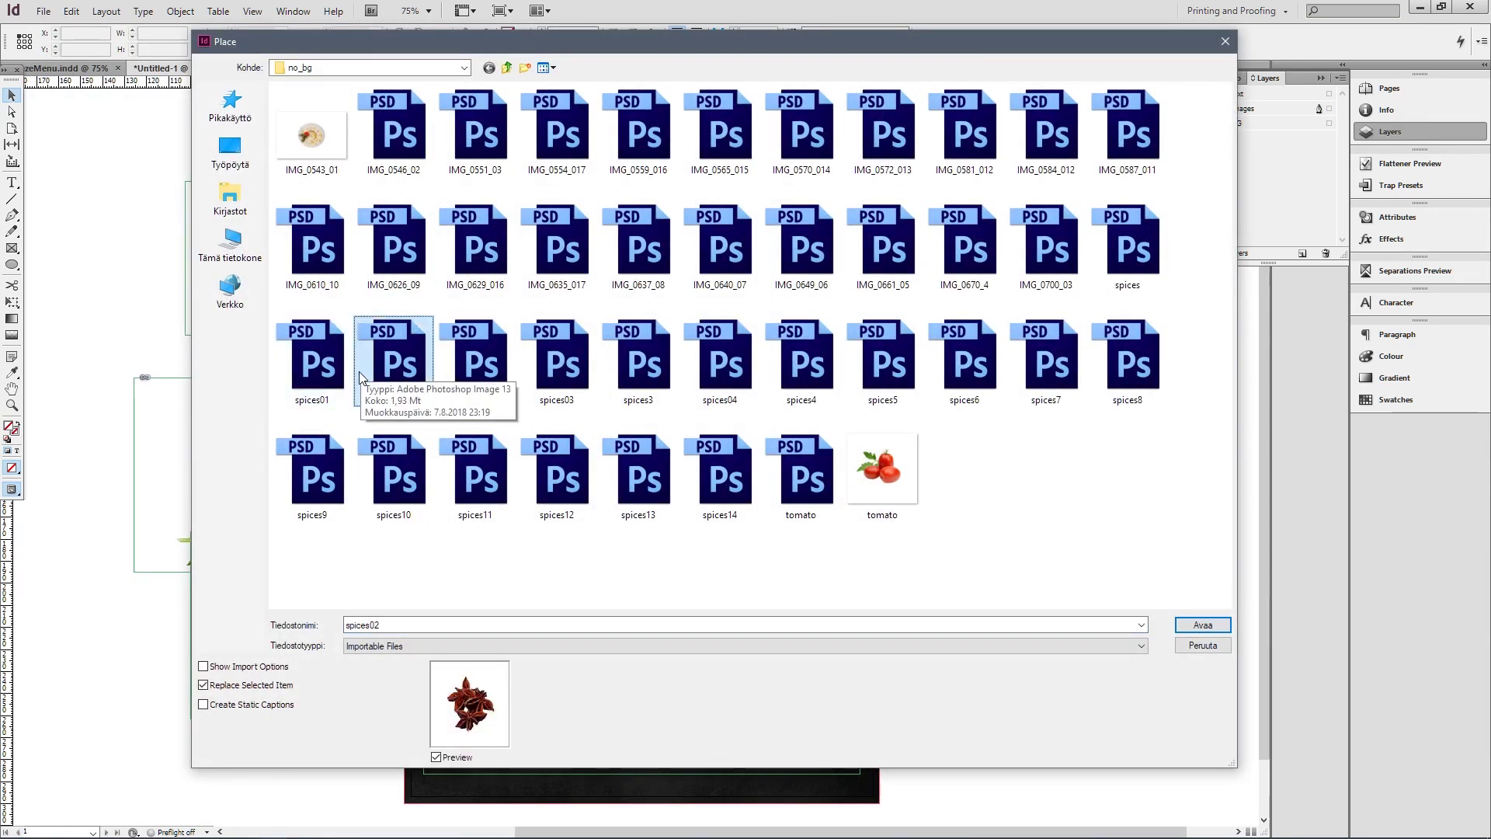
left_click(310, 359)
left_click(394, 363, "ctrl")
left_click(581, 367, "ctrl")
left_click(1203, 626)
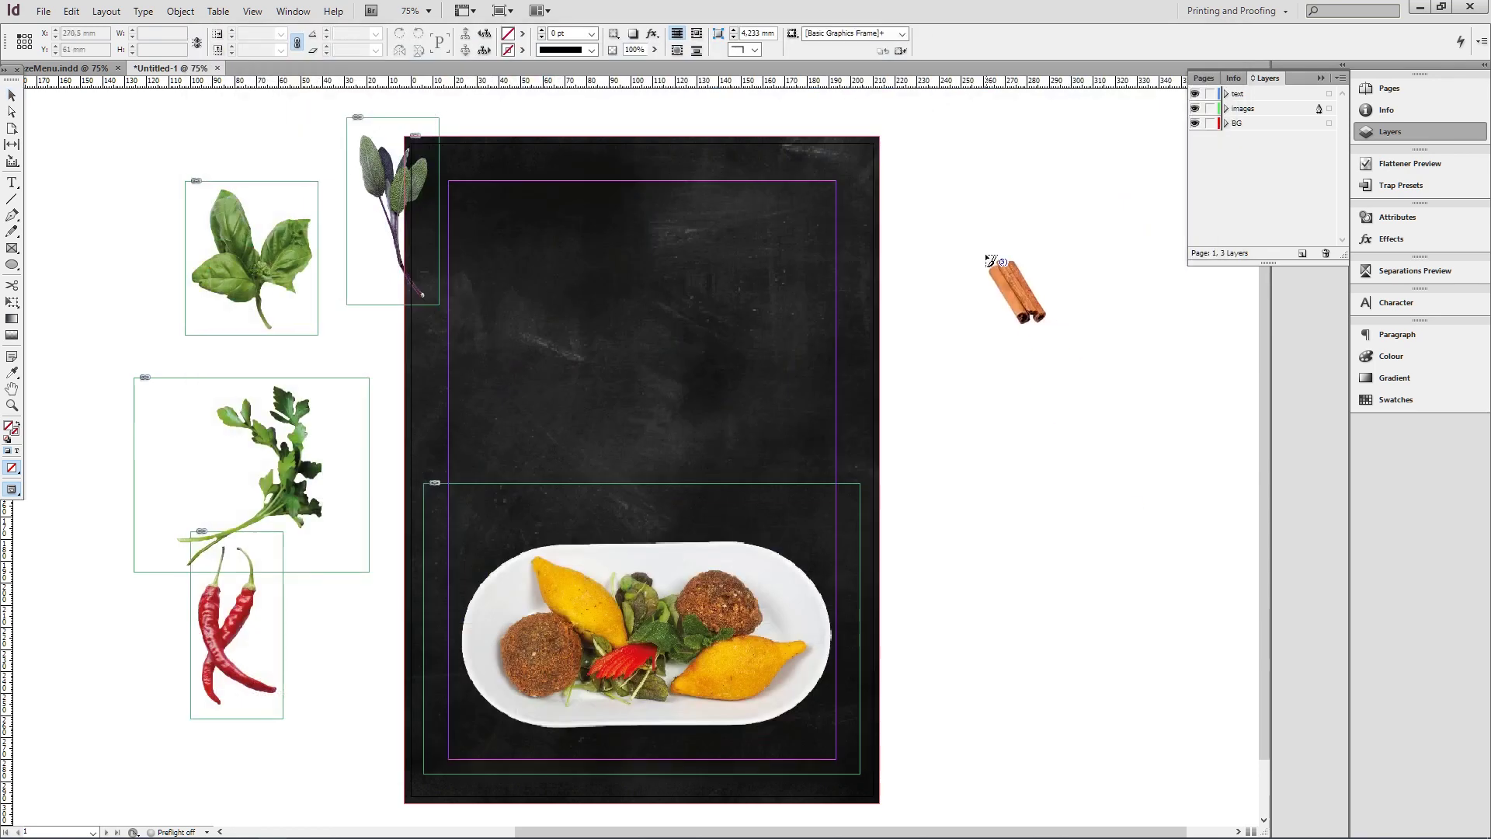
Place the cinnamon sticks, star anise and round seeds on the pasteboard right of the page, with the cinnamon below the other two.
left_click(985, 254)
left_click(980, 171)
left_click(910, 186)
left_click_drag(1031, 313, 1072, 390)
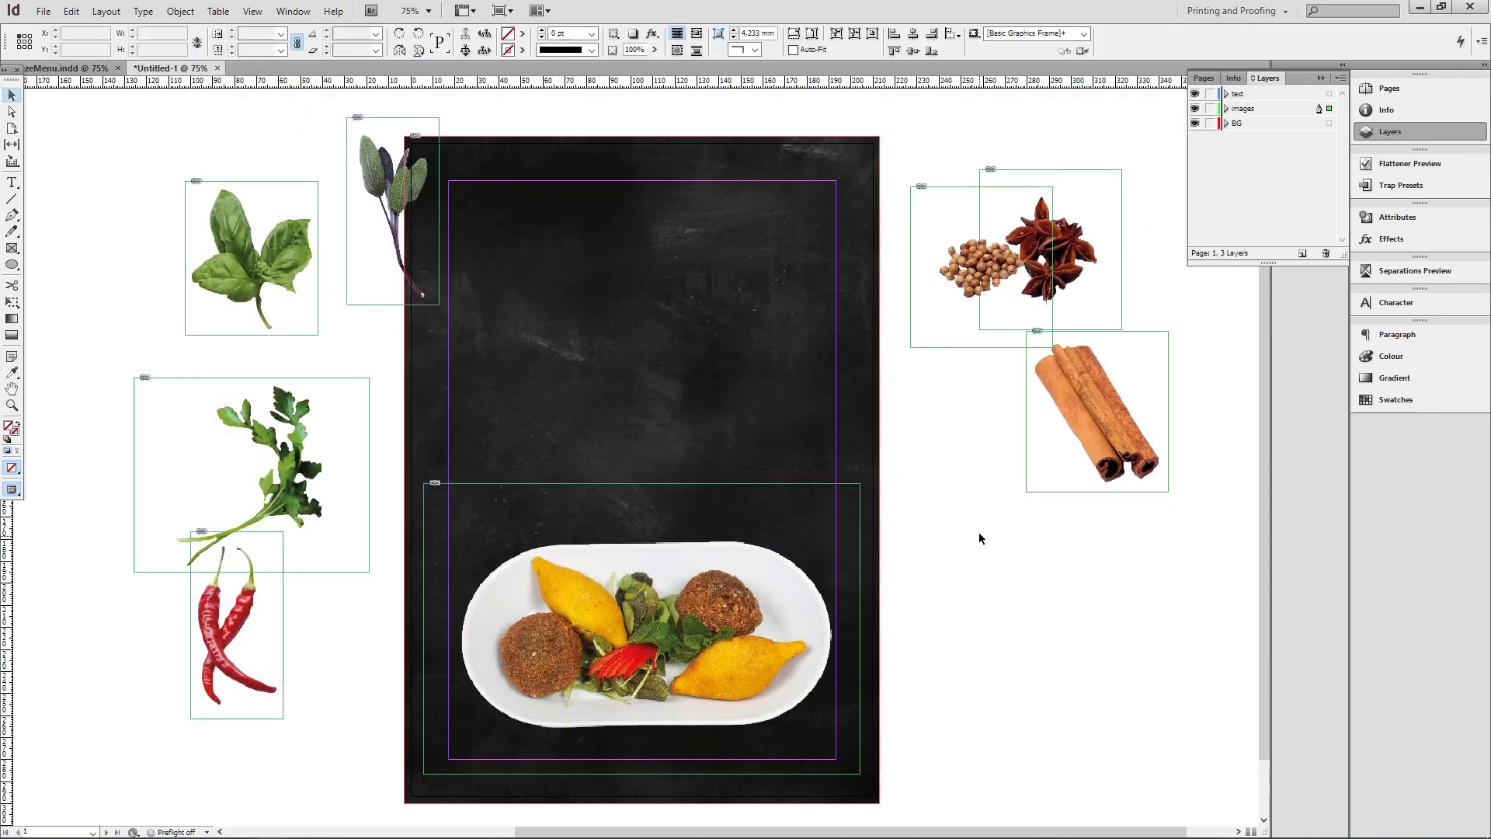
left_click(979, 533)
Place another star anise image on the pasteboard right of the page, below the cinnamon sticks.
left_click(44, 11)
left_click(86, 246)
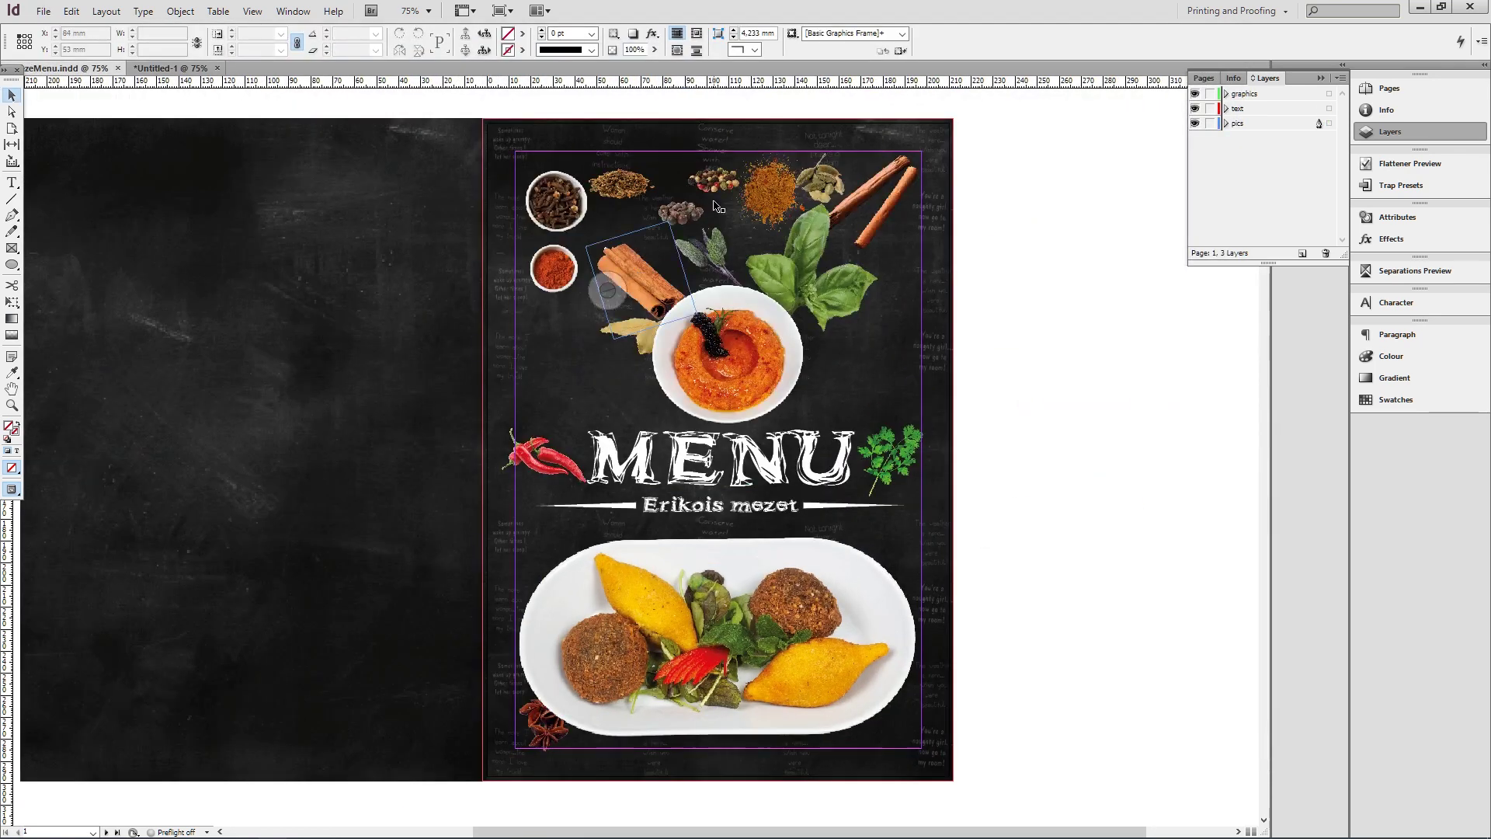
left_click(719, 637)
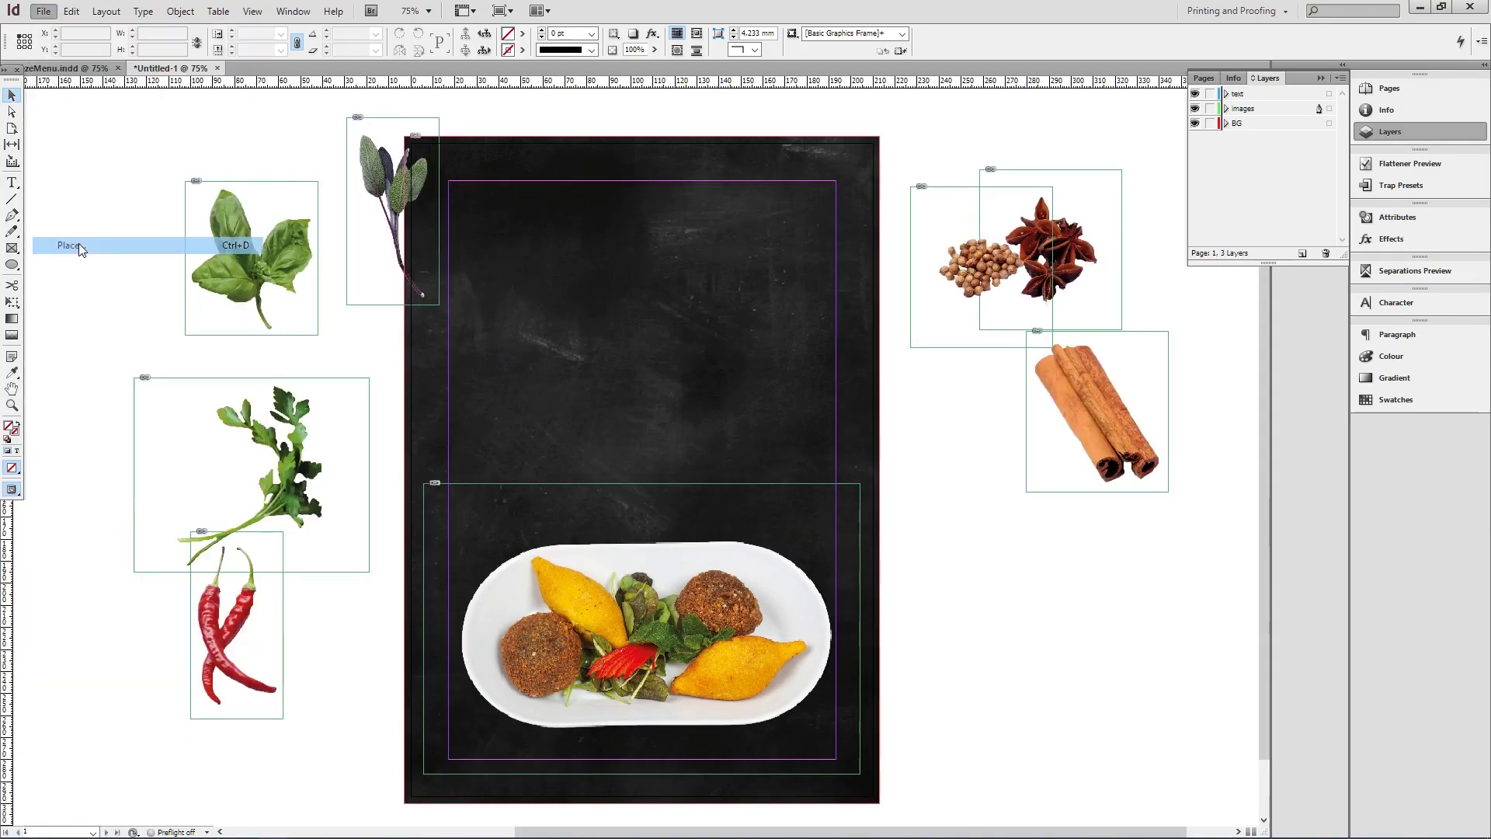
left_click(86, 245)
key("Right")
key("Right")
key("Right")
key("Left")
key("Left")
key("Left")
key("Left")
key("Left")
key("Left")
key("Left")
key("Left")
key("Left")
key("Left")
key("Right")
left_click(1203, 624)
left_click(941, 513)
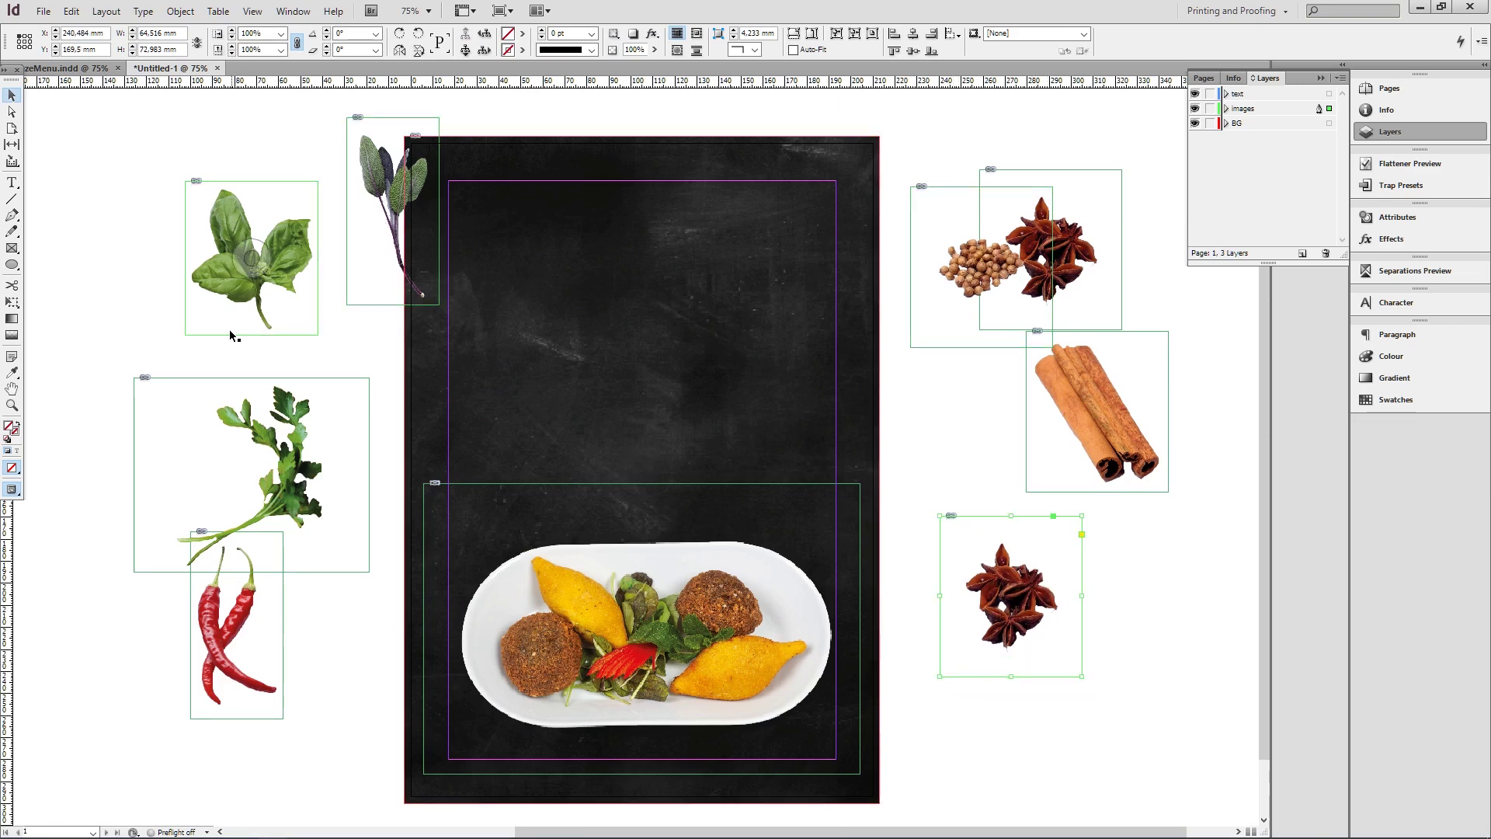
Hide the frame edges and move the sage off the page, onto the pasteboard beside the basil.
left_click(252, 10)
mouse_move(326, 263)
left_click(543, 283)
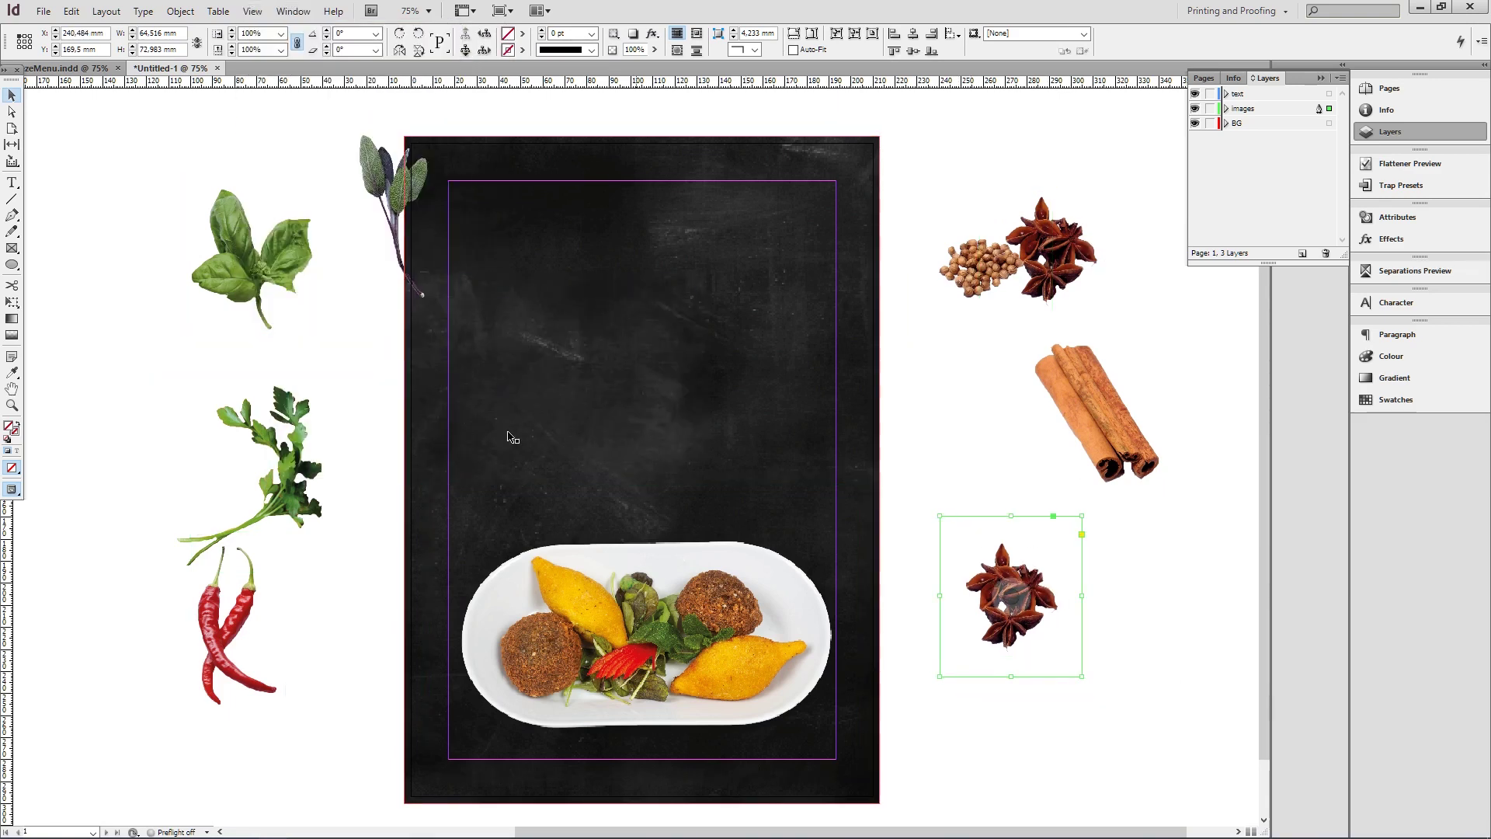
left_click_drag(392, 211, 326, 211)
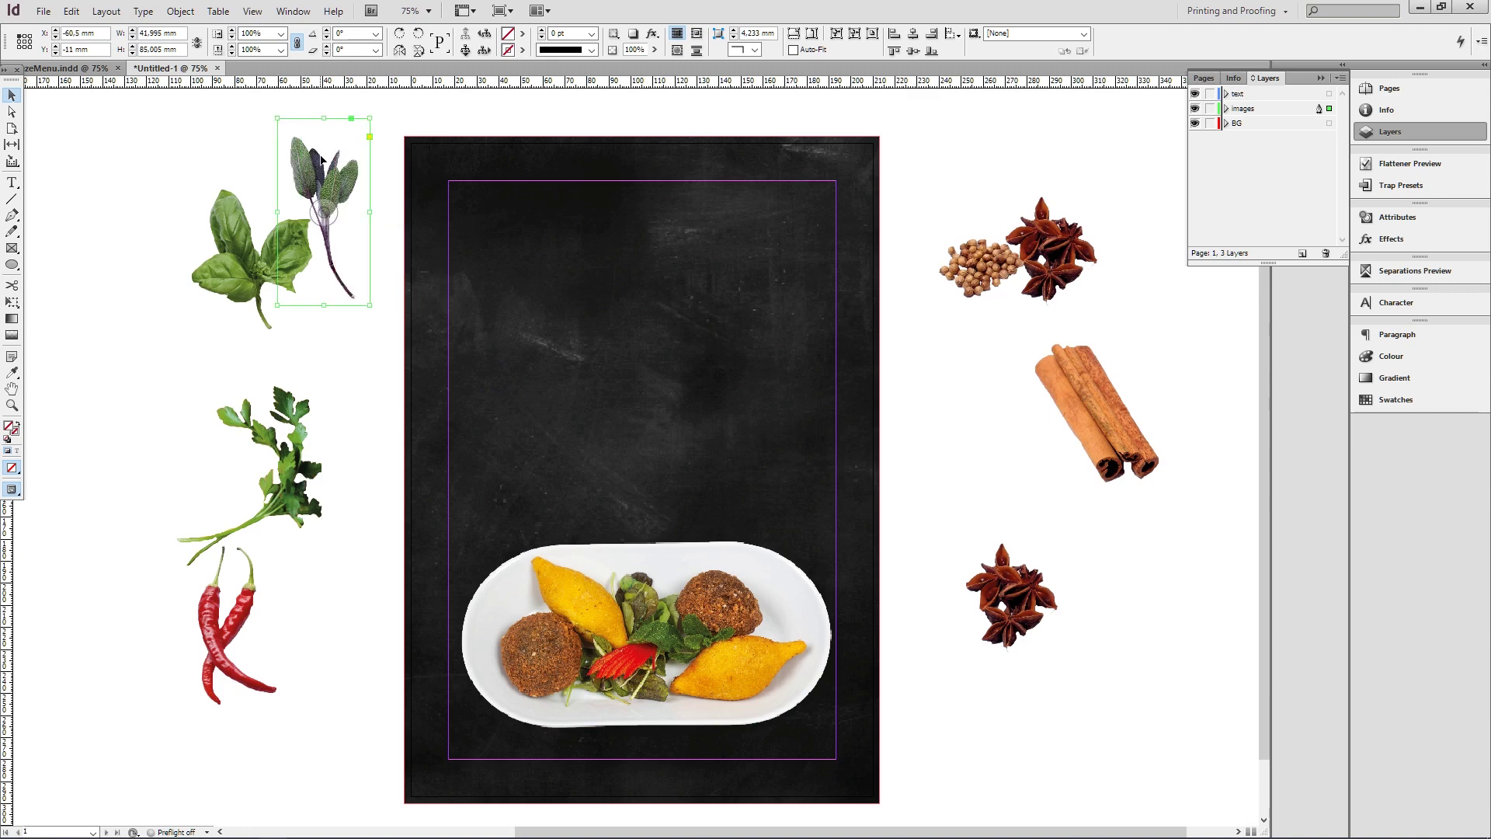
Place the orange dip bowl image IMG_0584_012 in the page's upper half, in a frame about 159.5 mm wide.
left_click(43, 11)
left_click(73, 246)
key("Right")
key("Right")
key("Right")
key("Right")
key("Up")
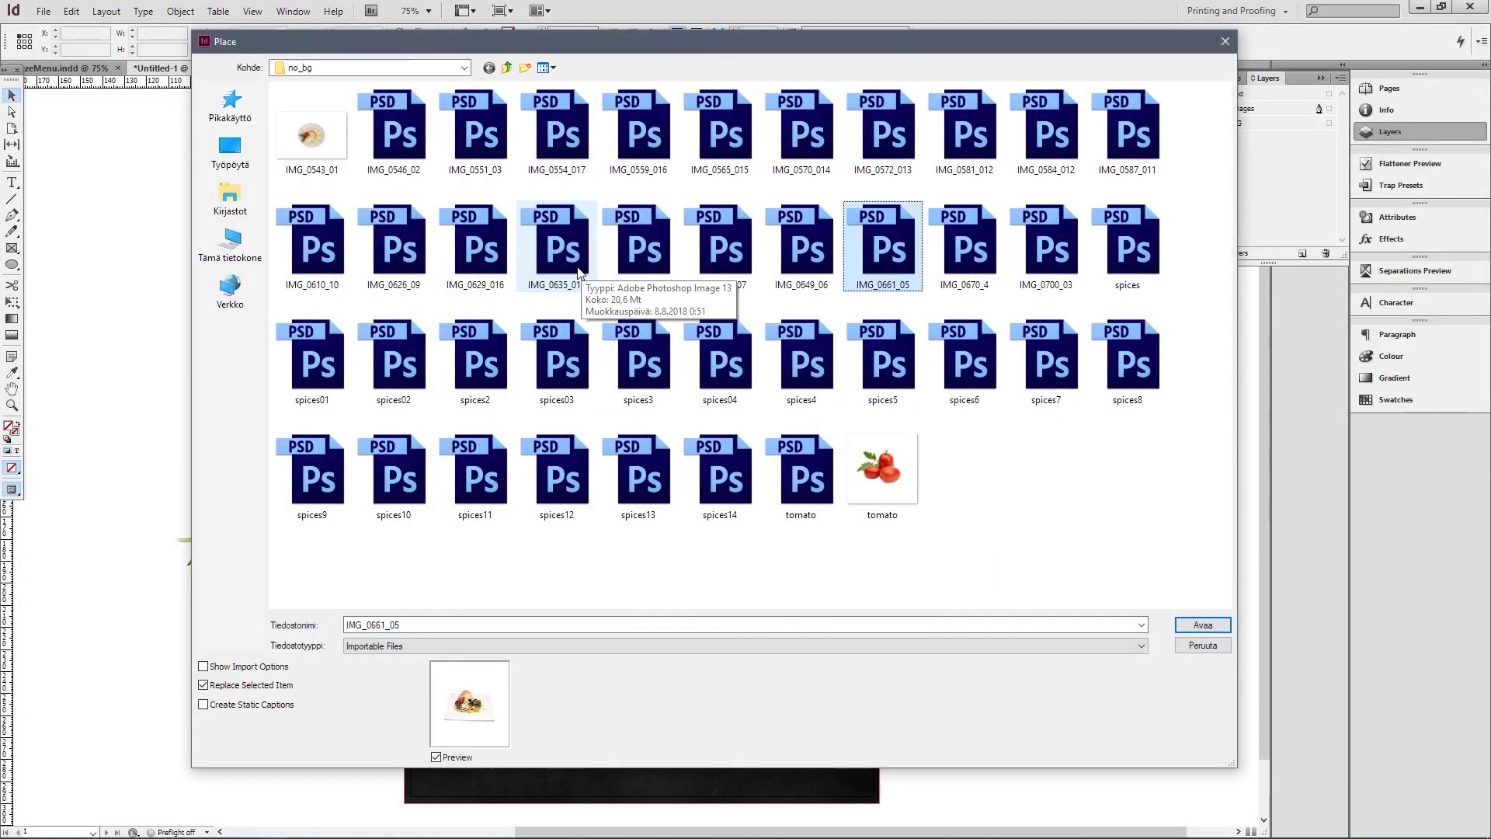
key("Right")
key("Right")
key("Right")
key("Up")
key("Left")
key("Left")
key("Left")
key("Left")
key("Left")
key("Left")
key("Left")
key("Left")
key("Left")
key("Right")
key("Right")
key("Right")
key("Right")
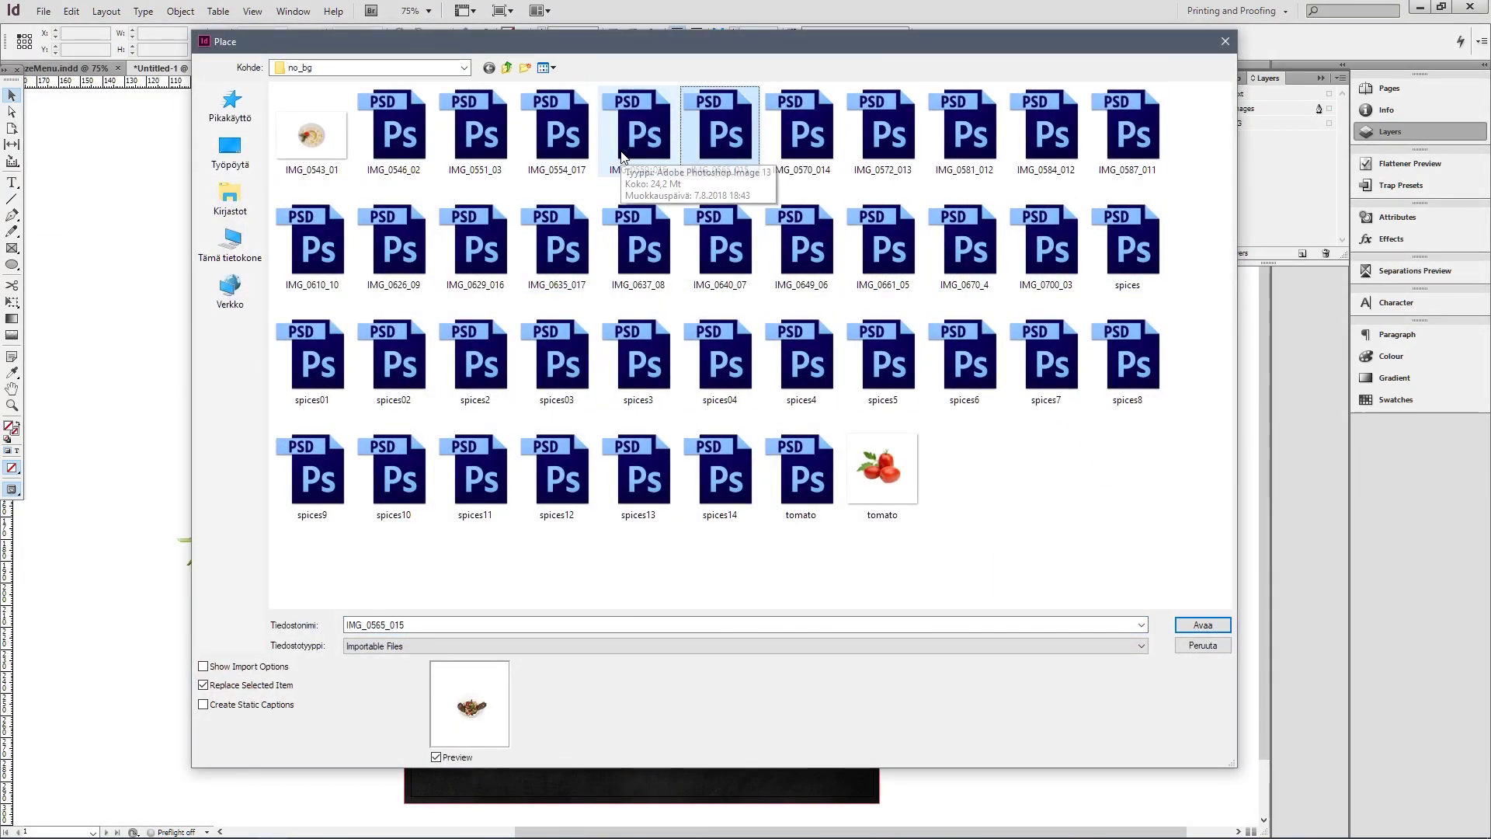
left_click(1127, 128)
left_click(1046, 128)
left_click(1201, 626)
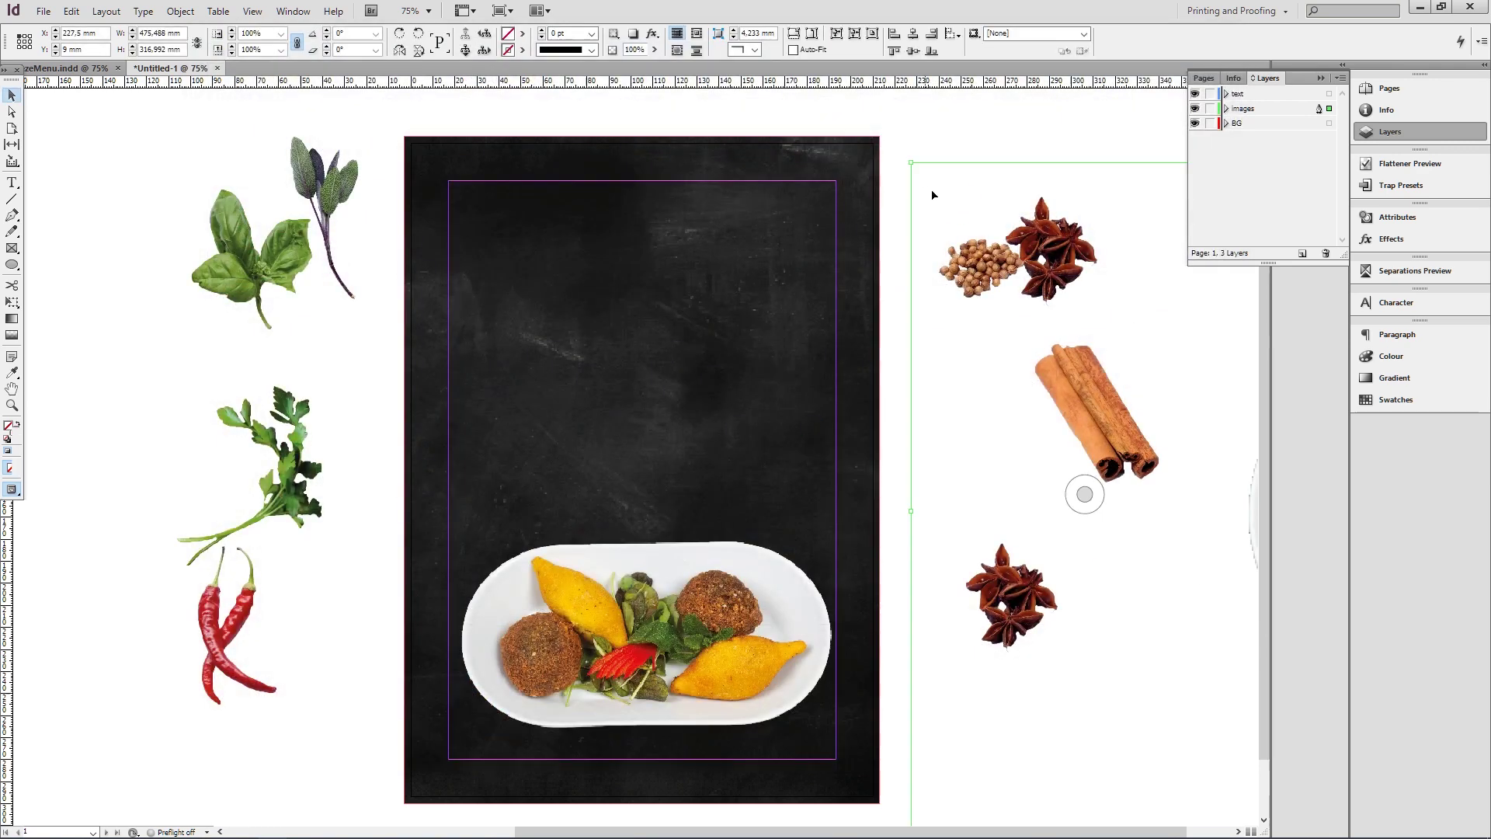
left_click_drag(485, 239, 837, 474)
left_click_drag(699, 319, 650, 201)
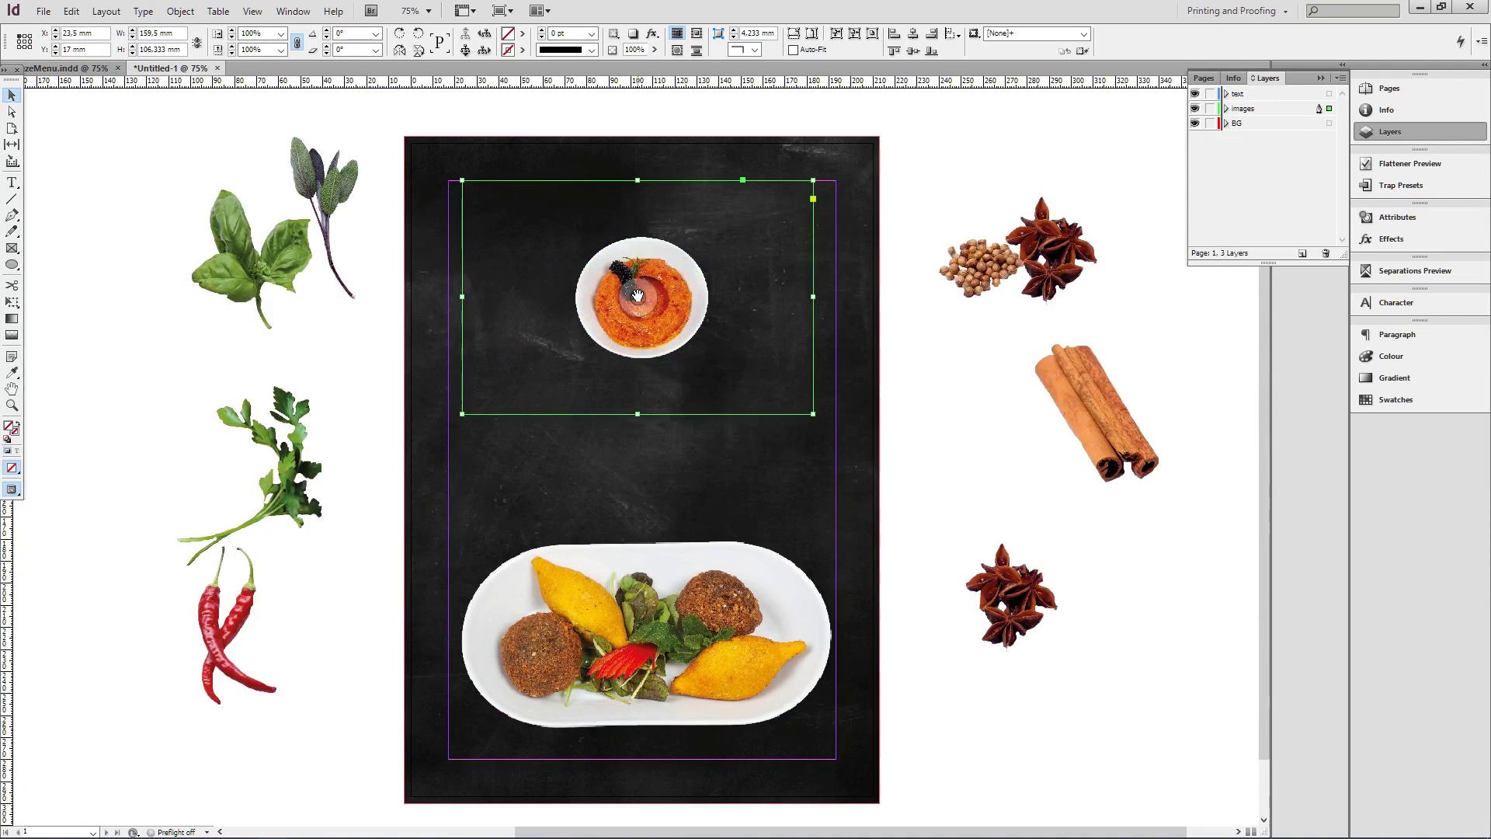
Enlarge the dip bowl inside its frame and move the sage onto the page at the bowl's upper left.
left_click(638, 297)
left_click_drag(813, 180, 889, 145)
left_click_drag(727, 293, 734, 341)
left_click(907, 337)
left_click_drag(353, 184, 553, 256)
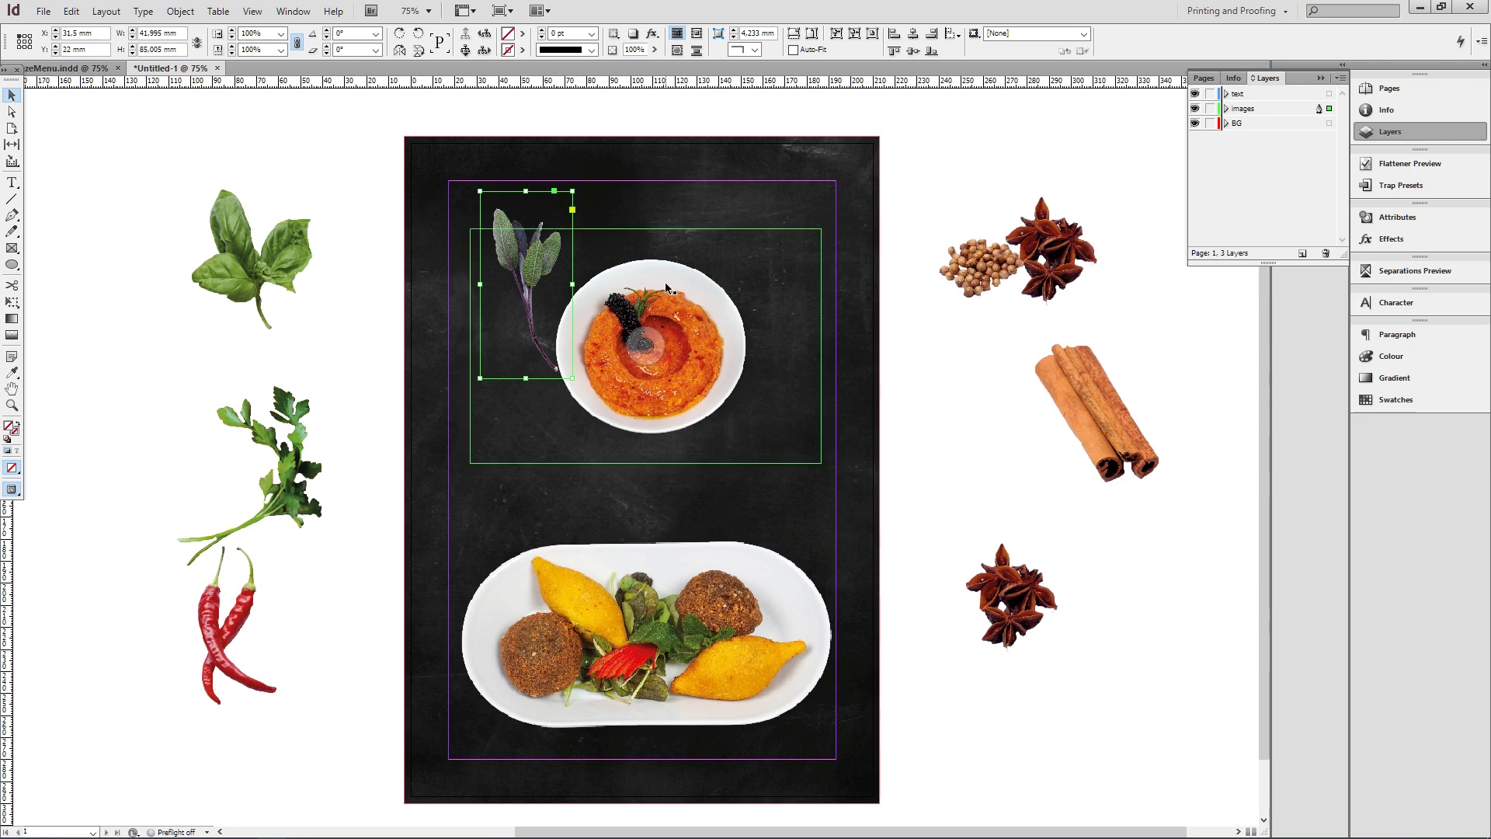
Cut the herb, spice and bowl images, paste them back on the images layer, and lock the BG layer.
left_click(992, 263, "shift")
left_click(1097, 410, "shift")
left_click(1030, 594, "shift")
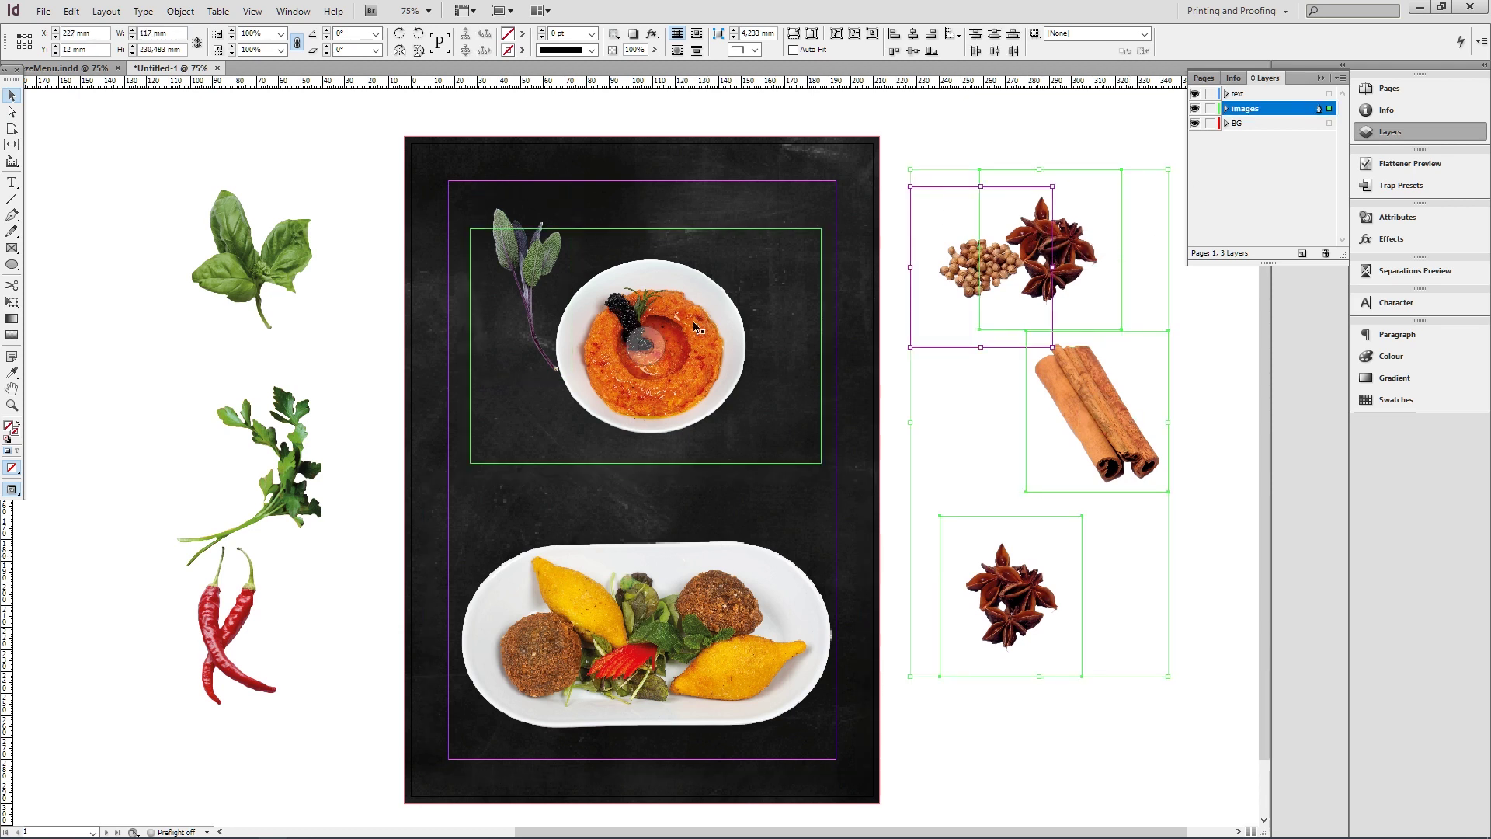
left_click(262, 244, "shift")
left_click(284, 459, "shift")
left_click(248, 610, "shift")
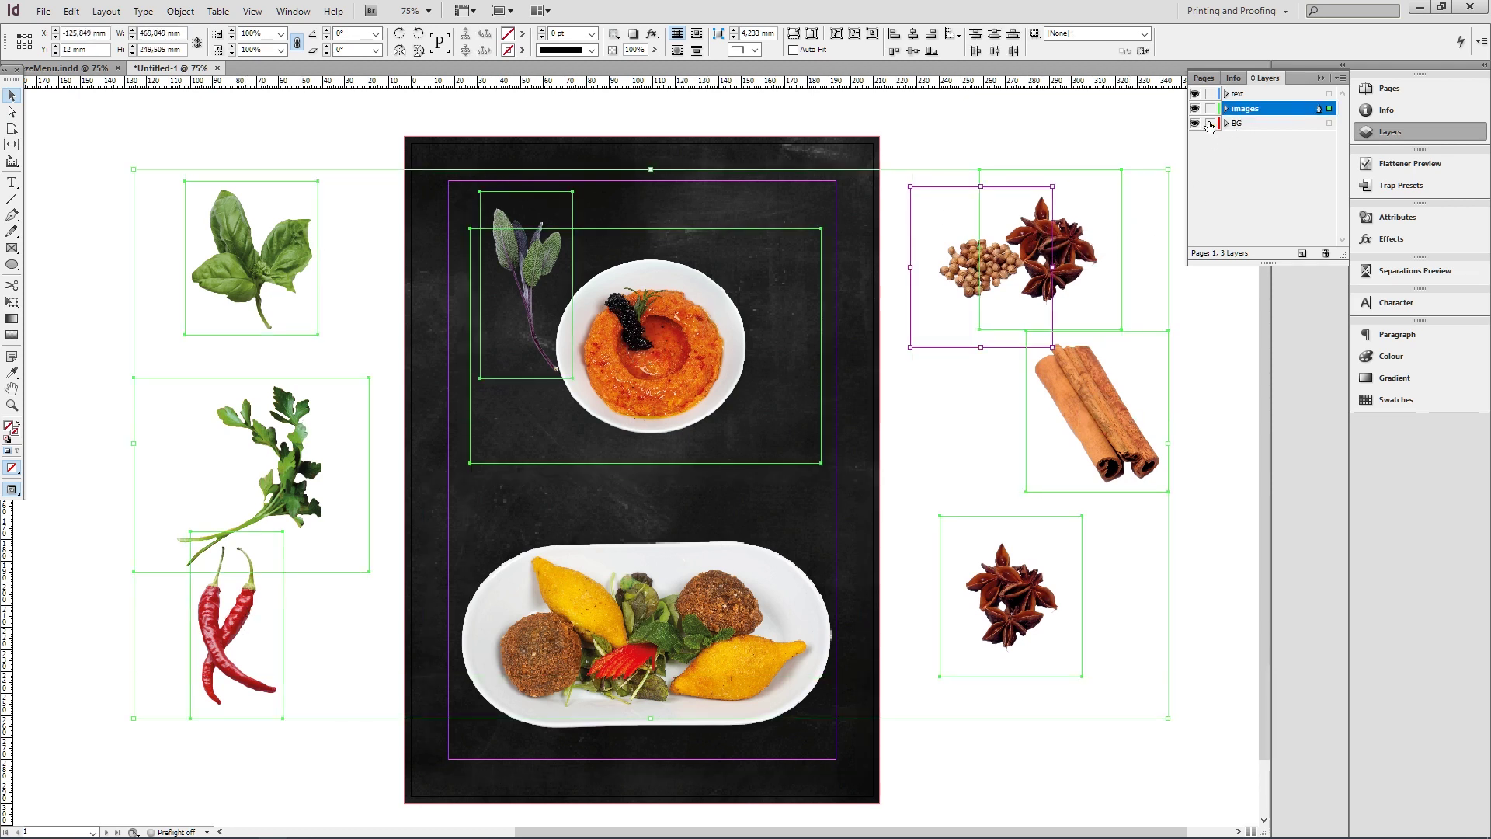
key("Delete")
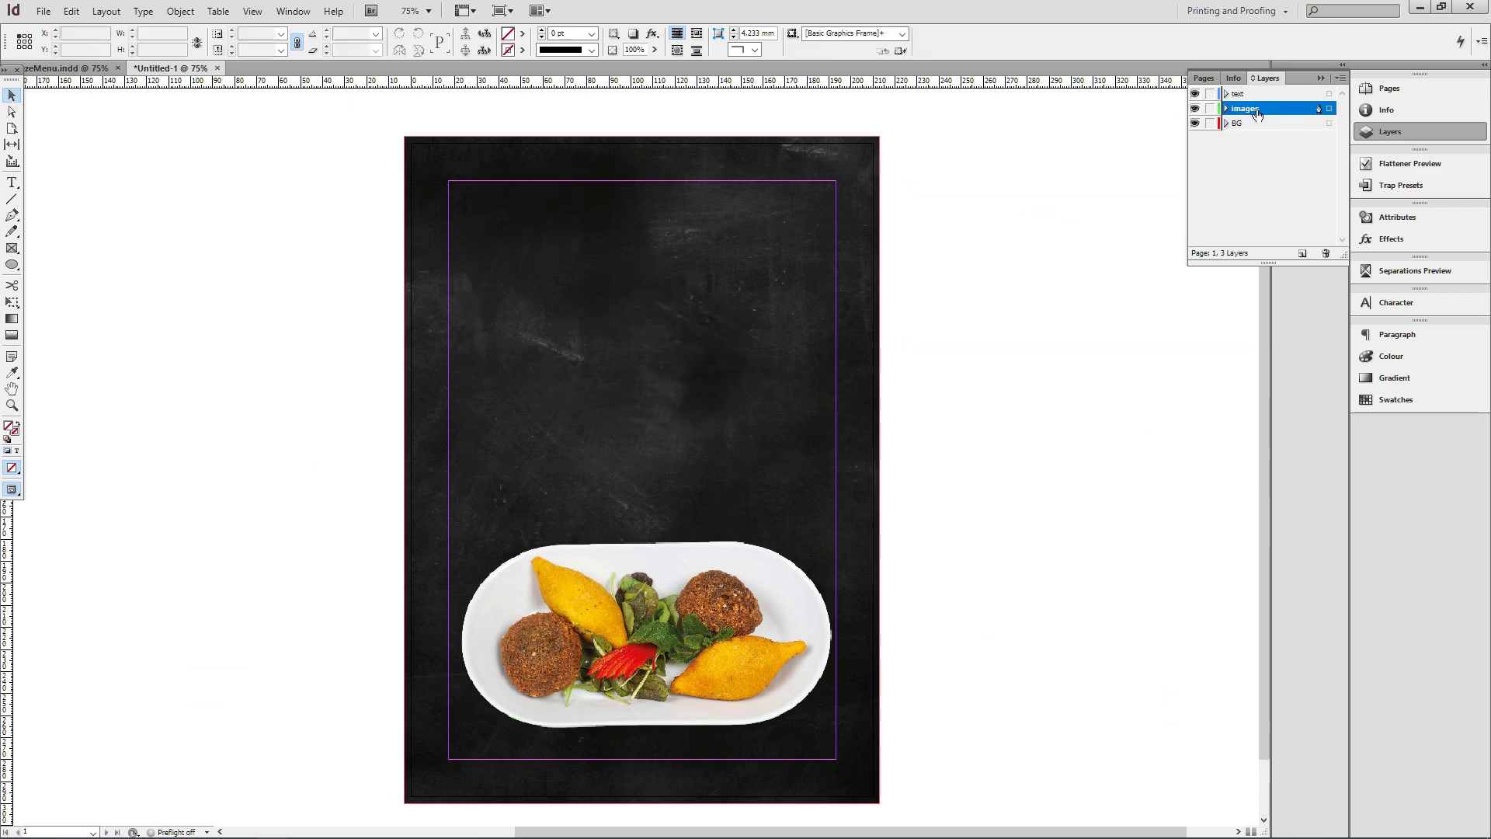
key("ctrl+z")
left_click(1214, 123)
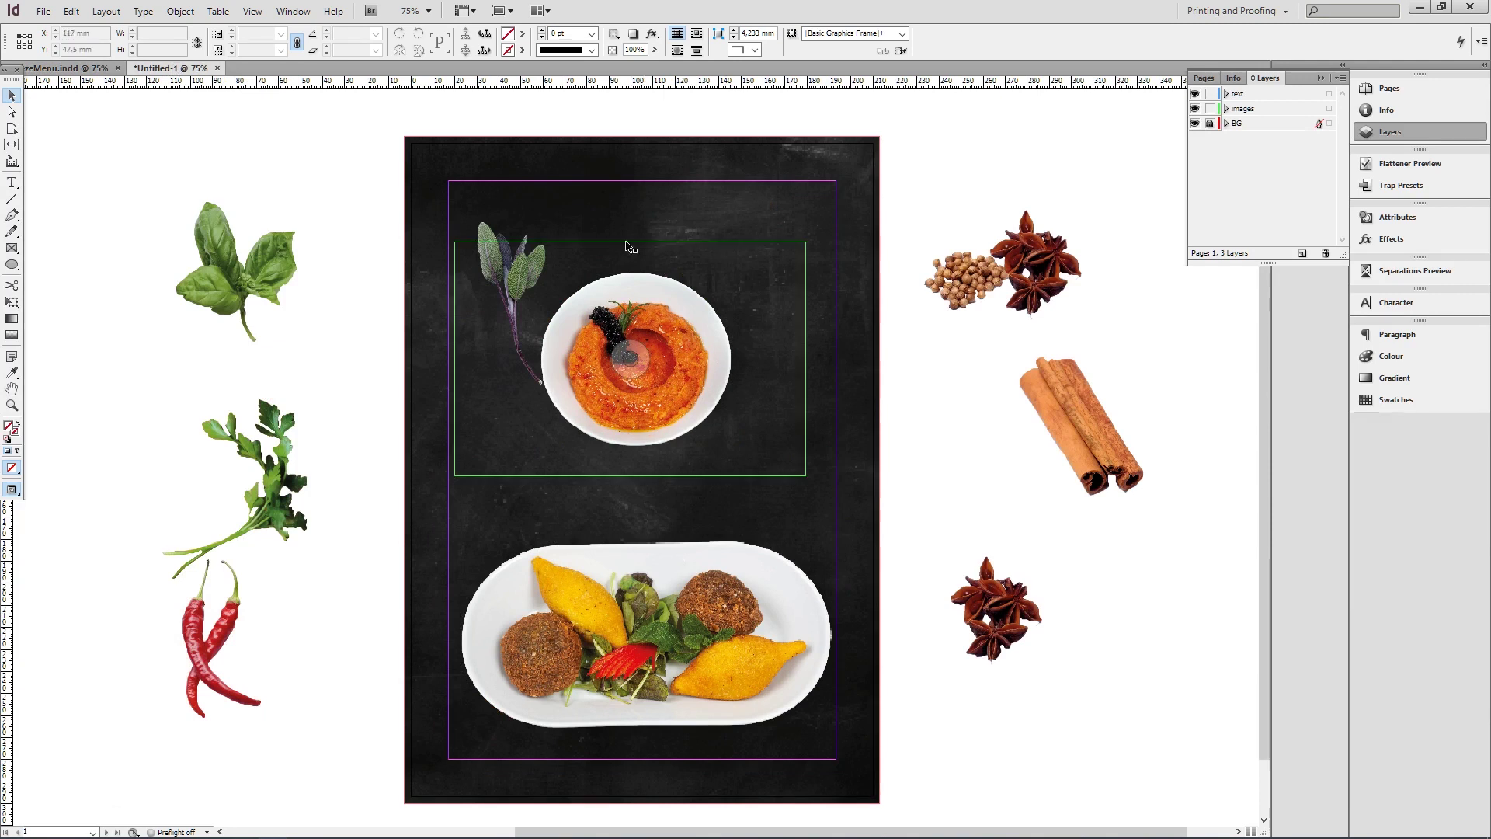
Move the basil onto the page at the bowl's upper right and rotate it to about -46°.
left_click_drag(233, 268, 718, 285)
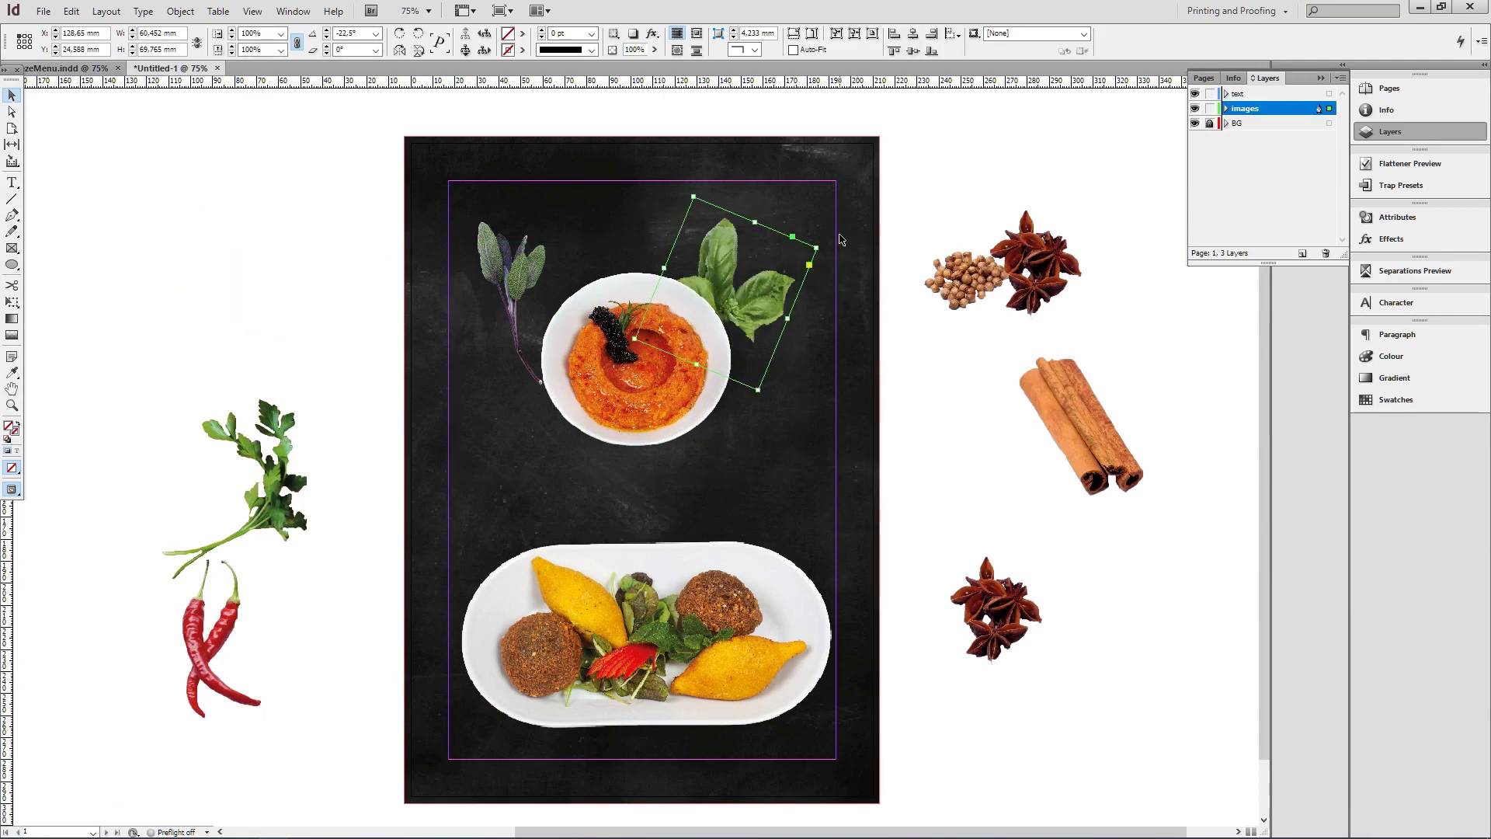
left_click_drag(831, 245, 842, 289)
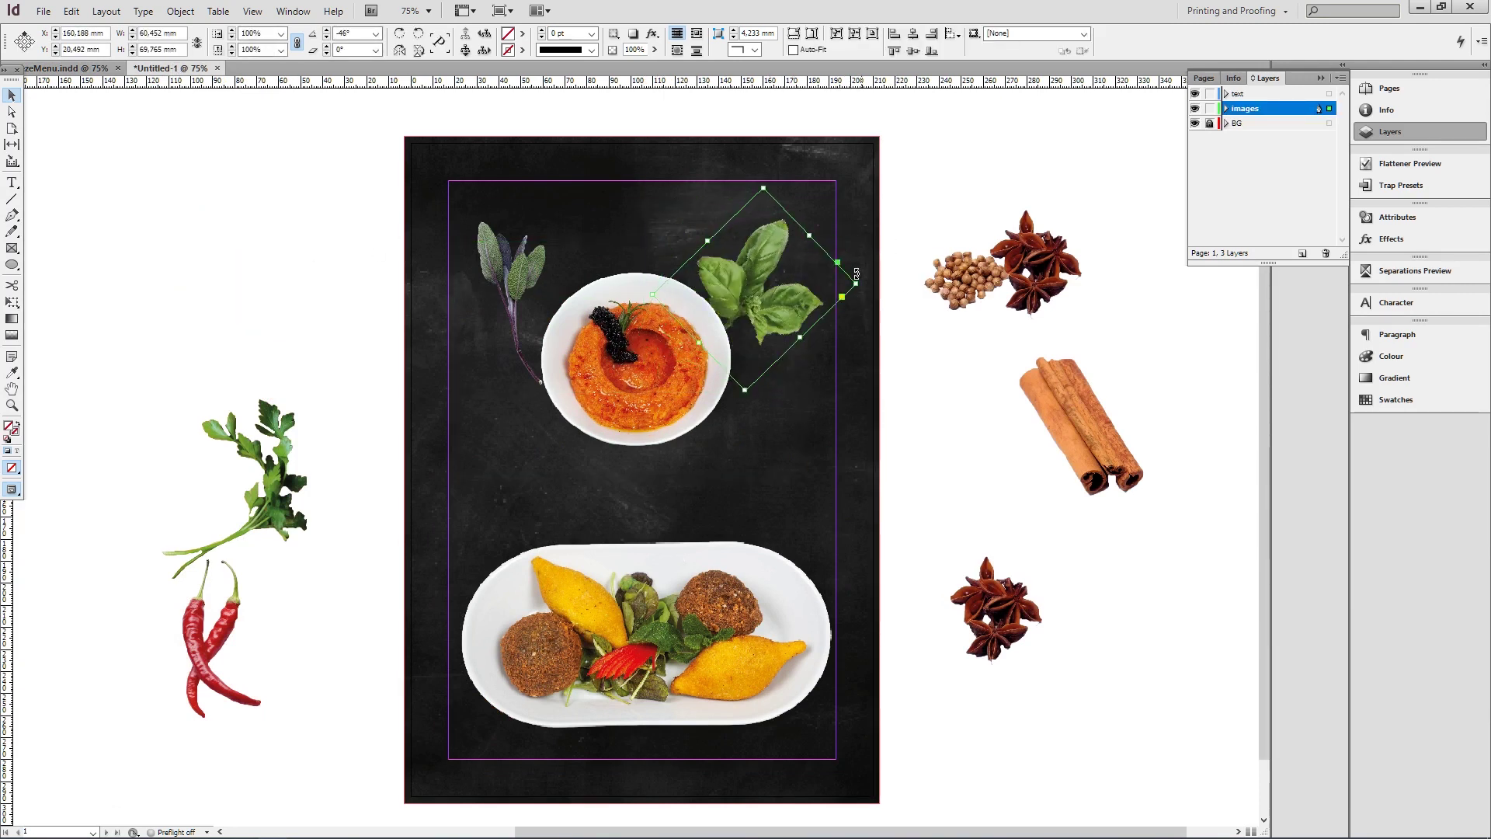
left_click(902, 233)
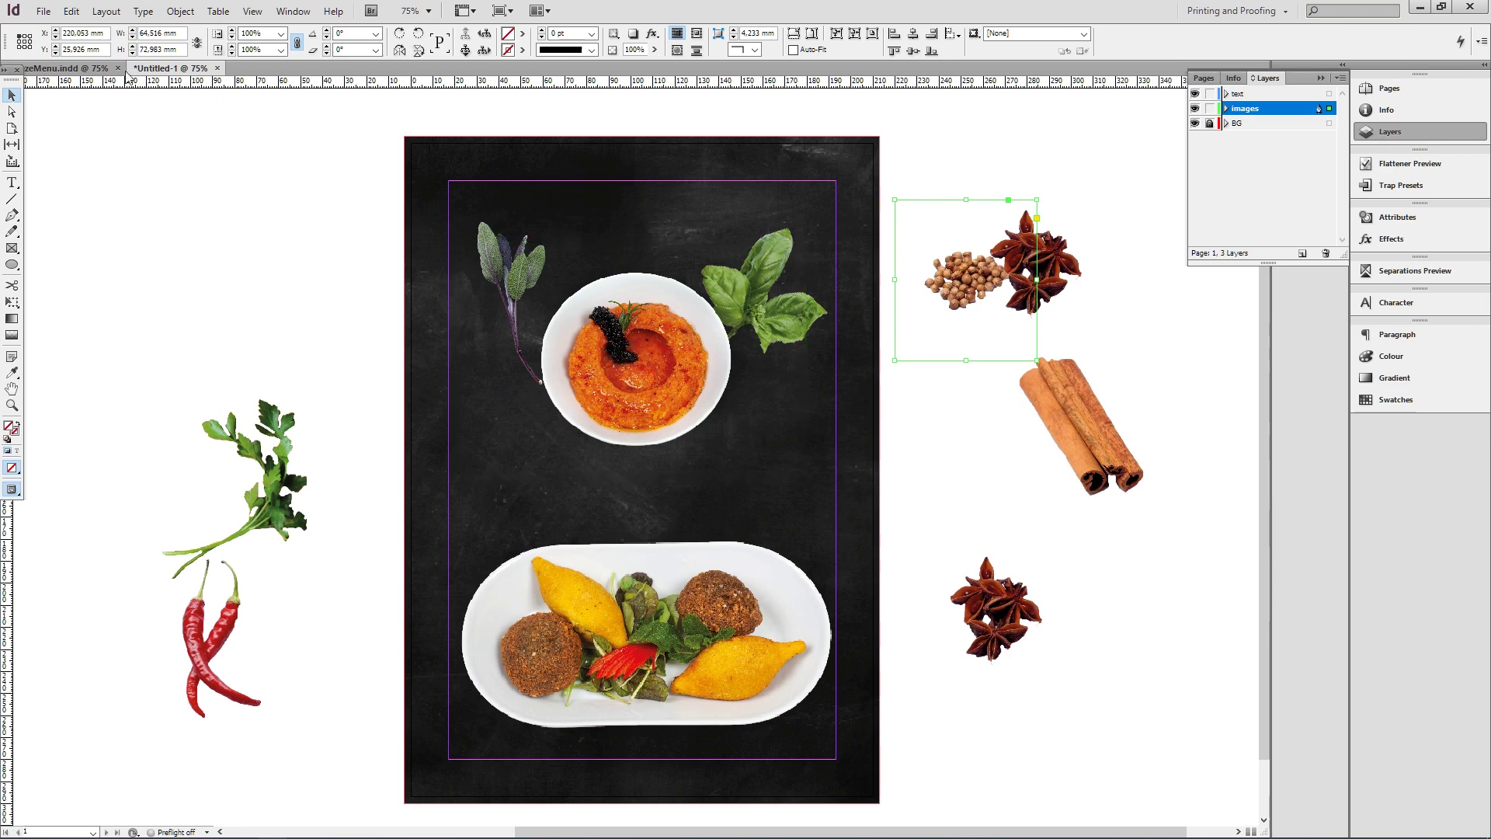
left_click(95, 70)
left_click(164, 70)
Rotate the sage about 30° so its stem meets the bowl, and move the round seeds onto the page above the bowl.
left_click(528, 236)
left_click_drag(567, 208, 518, 193)
left_click_drag(510, 257, 548, 225)
left_click(990, 275)
left_click_drag(989, 275, 671, 215)
key("ctrl+Tab")
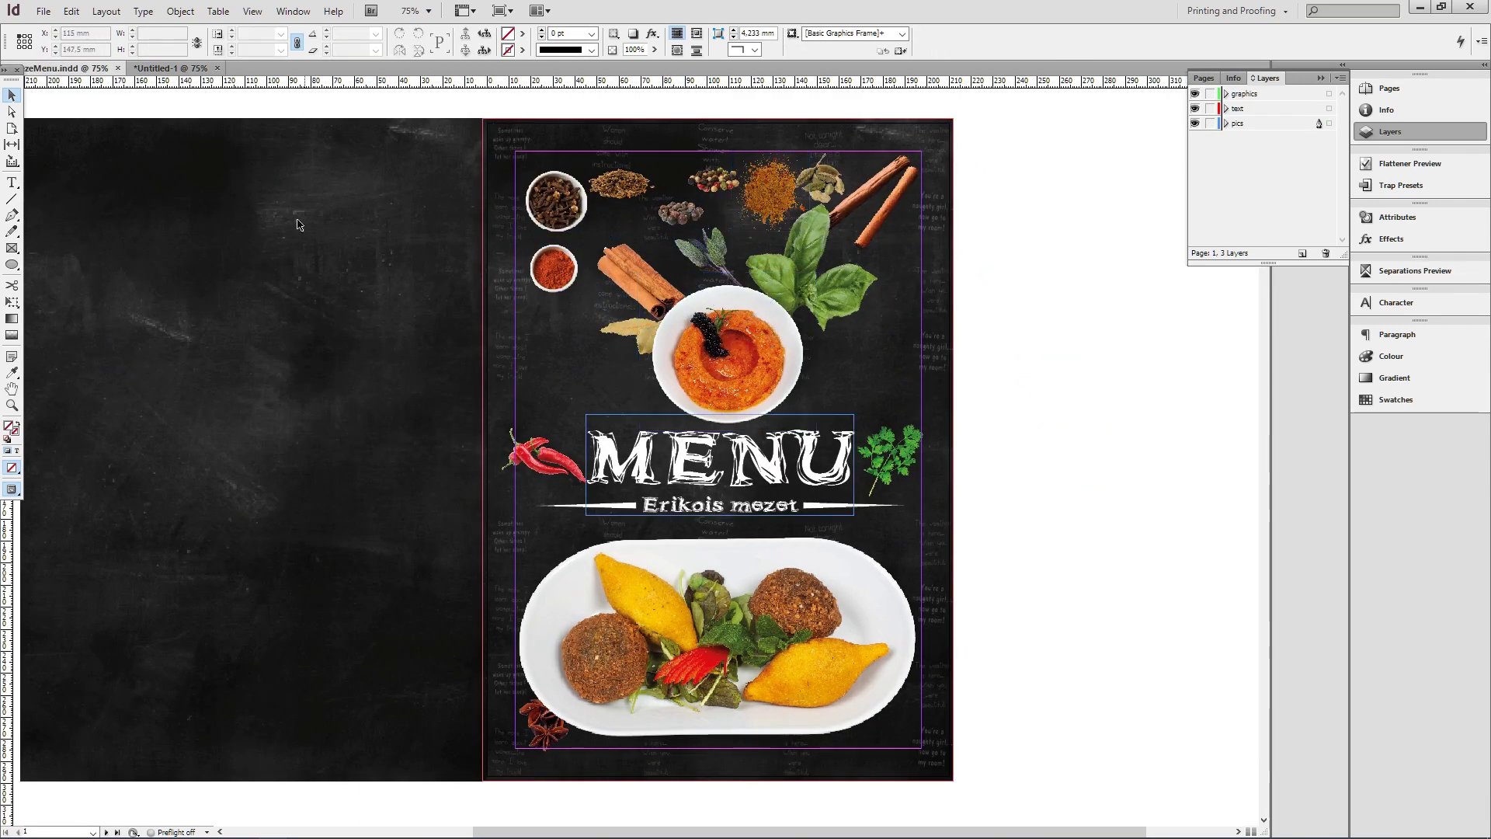
left_click(177, 69)
Move the dip bowl and the food platter slightly down the page and trim the platter's frame.
left_click_drag(713, 401, 715, 425)
left_click_drag(765, 673, 769, 703)
left_click_drag(645, 513, 660, 552)
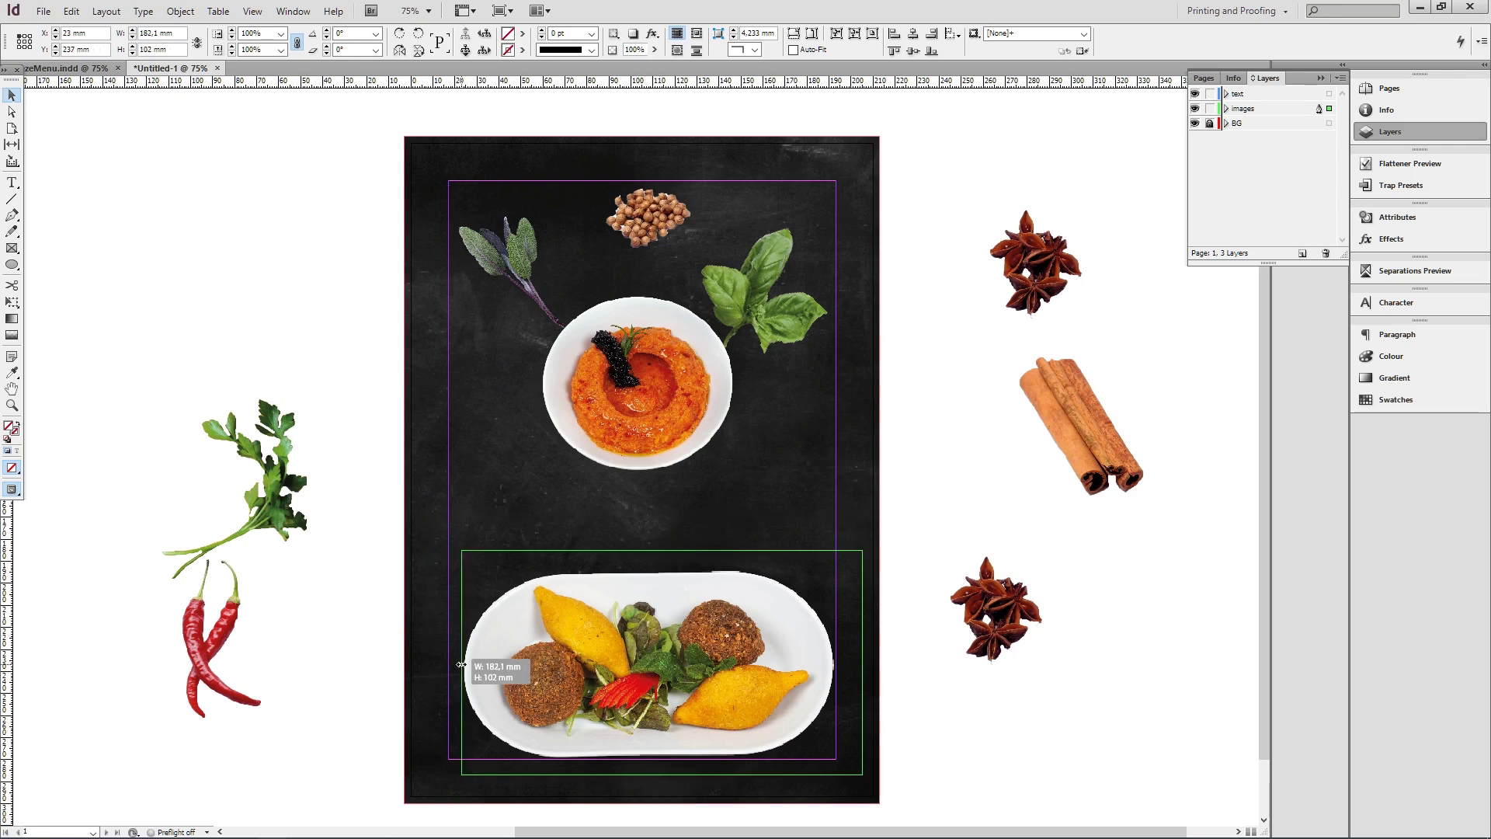
left_click_drag(785, 651, 782, 655)
left_click(963, 486)
left_click_drag(699, 404, 697, 408)
Bring the basil and the sage closer to the bowl and shrink both slightly.
left_click_drag(756, 259, 770, 261)
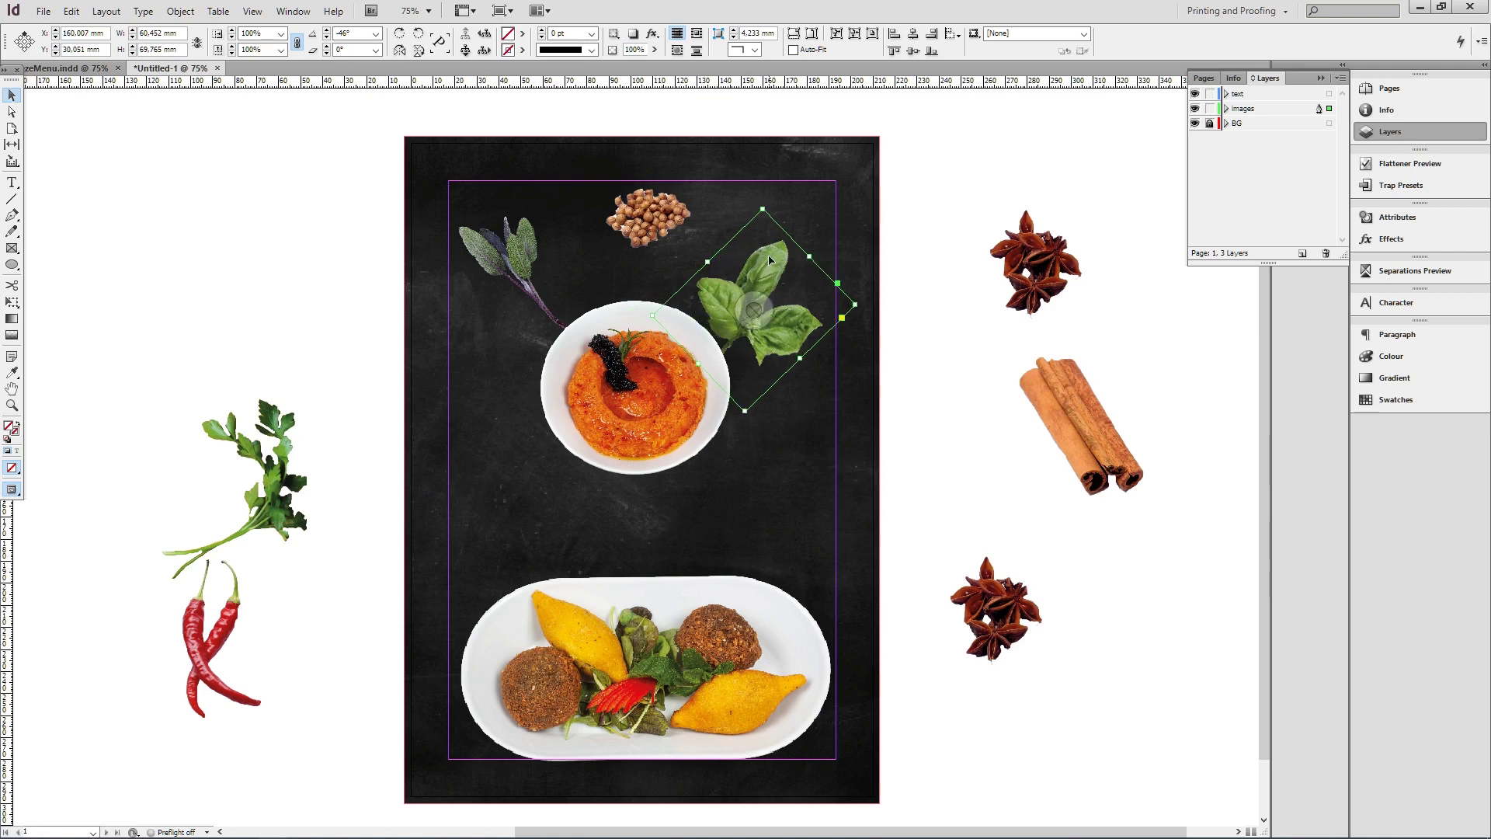
left_click_drag(764, 207, 761, 226)
left_click_drag(526, 242, 557, 252)
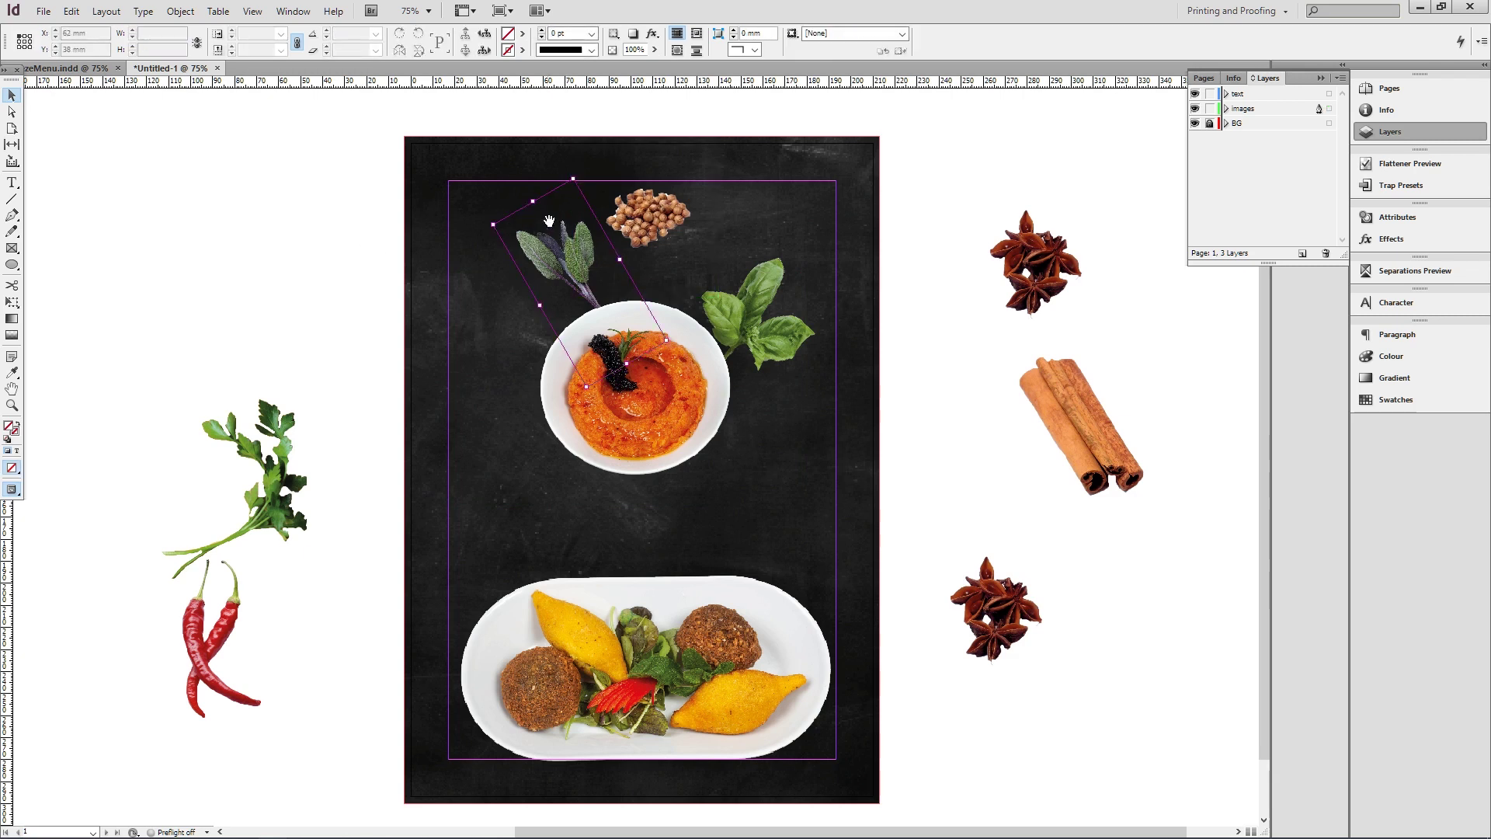
left_click_drag(572, 178, 571, 198)
Shrink the round seeds to about 44 mm wide and move them just above the bowl's rim.
left_click(633, 219)
left_click_drag(646, 179, 699, 223)
left_click(687, 187)
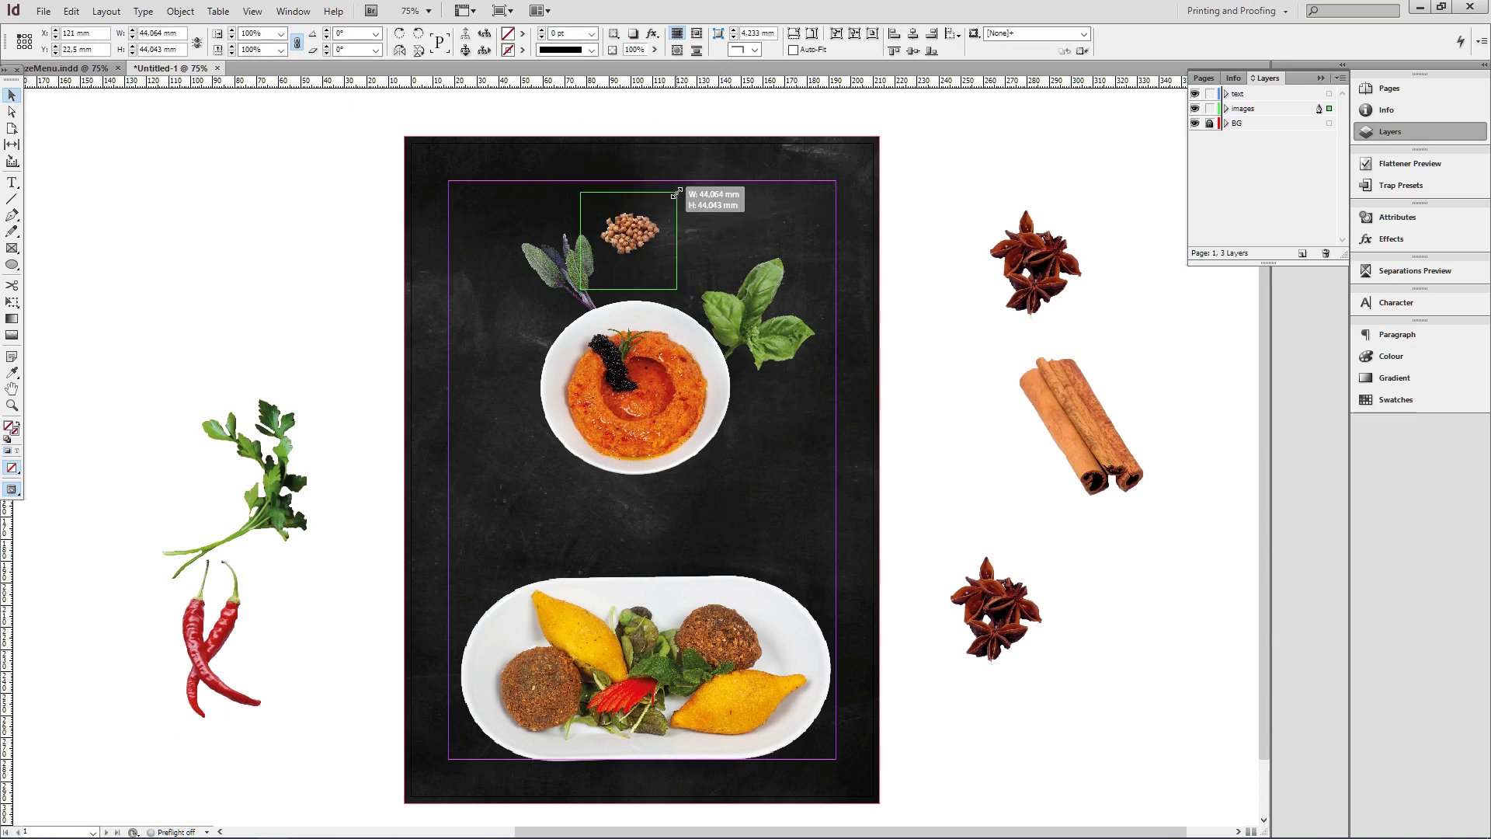
left_click(1034, 261)
left_click(1142, 256)
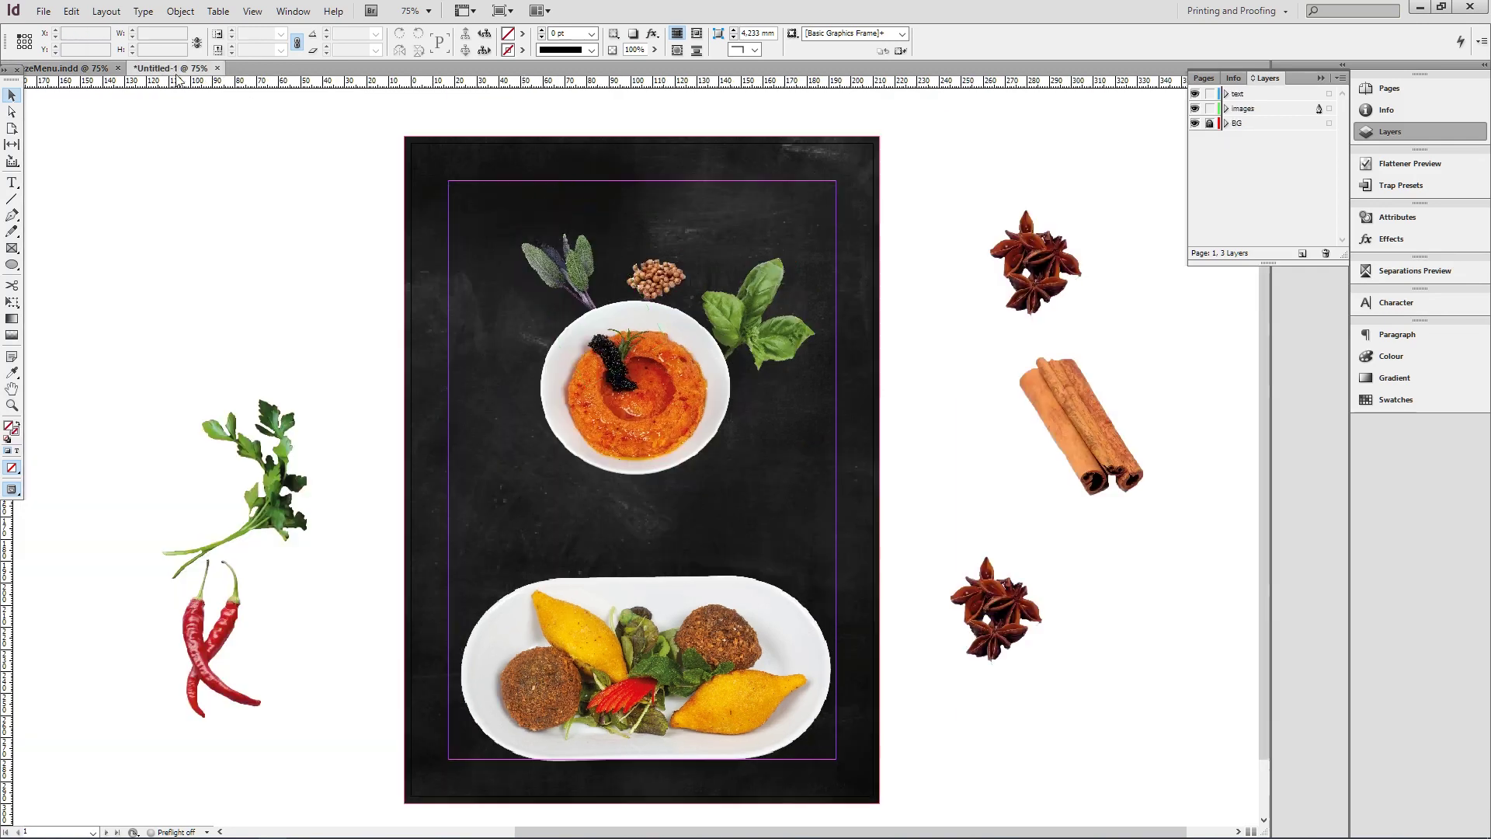
Move the upper star anise onto the page, between the seeds and the basil, at about 38.5 × 44.5 mm.
left_click(1037, 260)
left_click_drag(1029, 245, 773, 183)
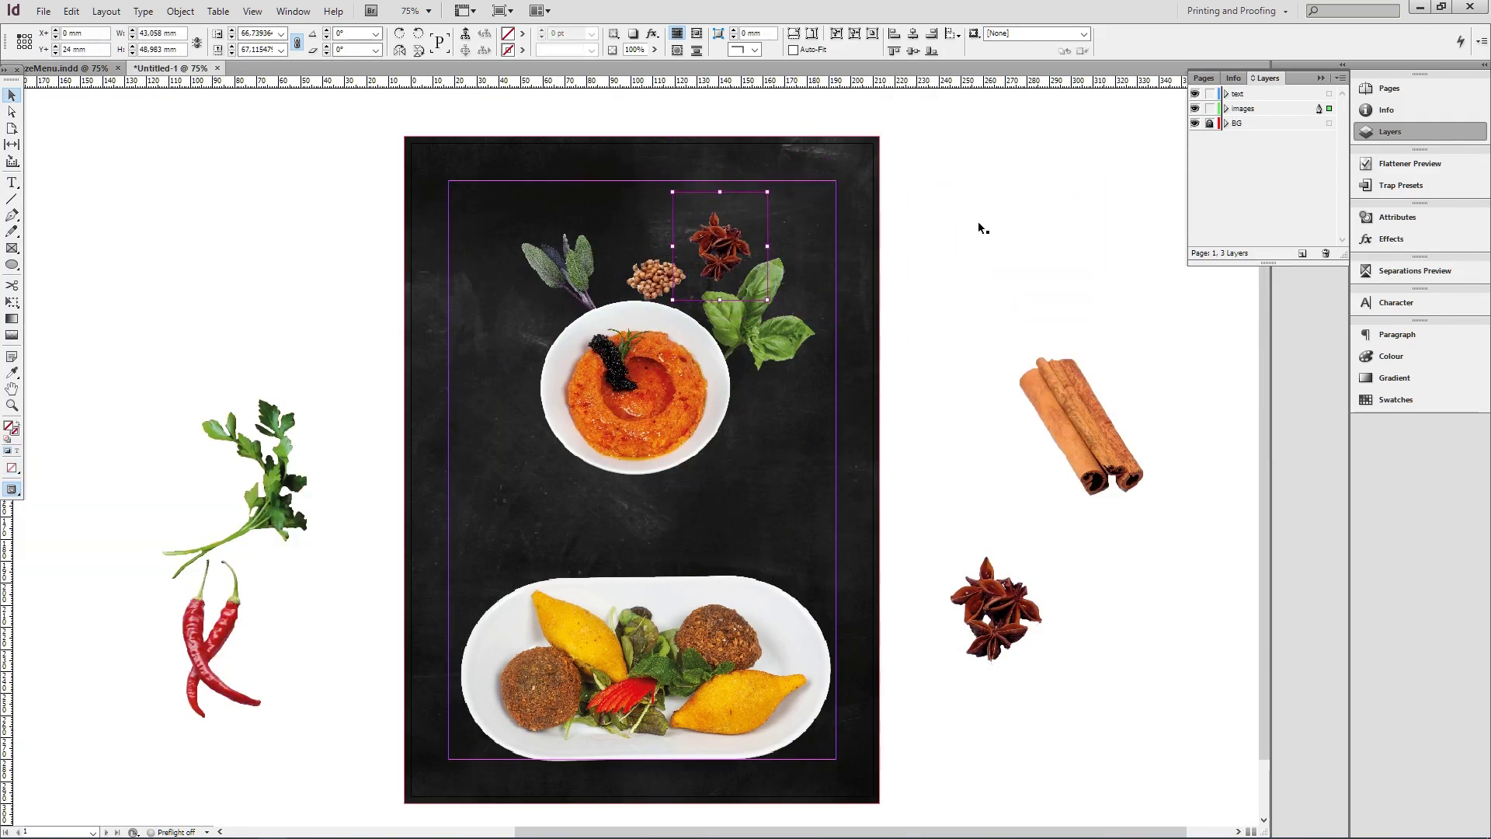
left_click(738, 250)
left_click_drag(770, 221, 807, 221)
left_click_drag(748, 221, 728, 242)
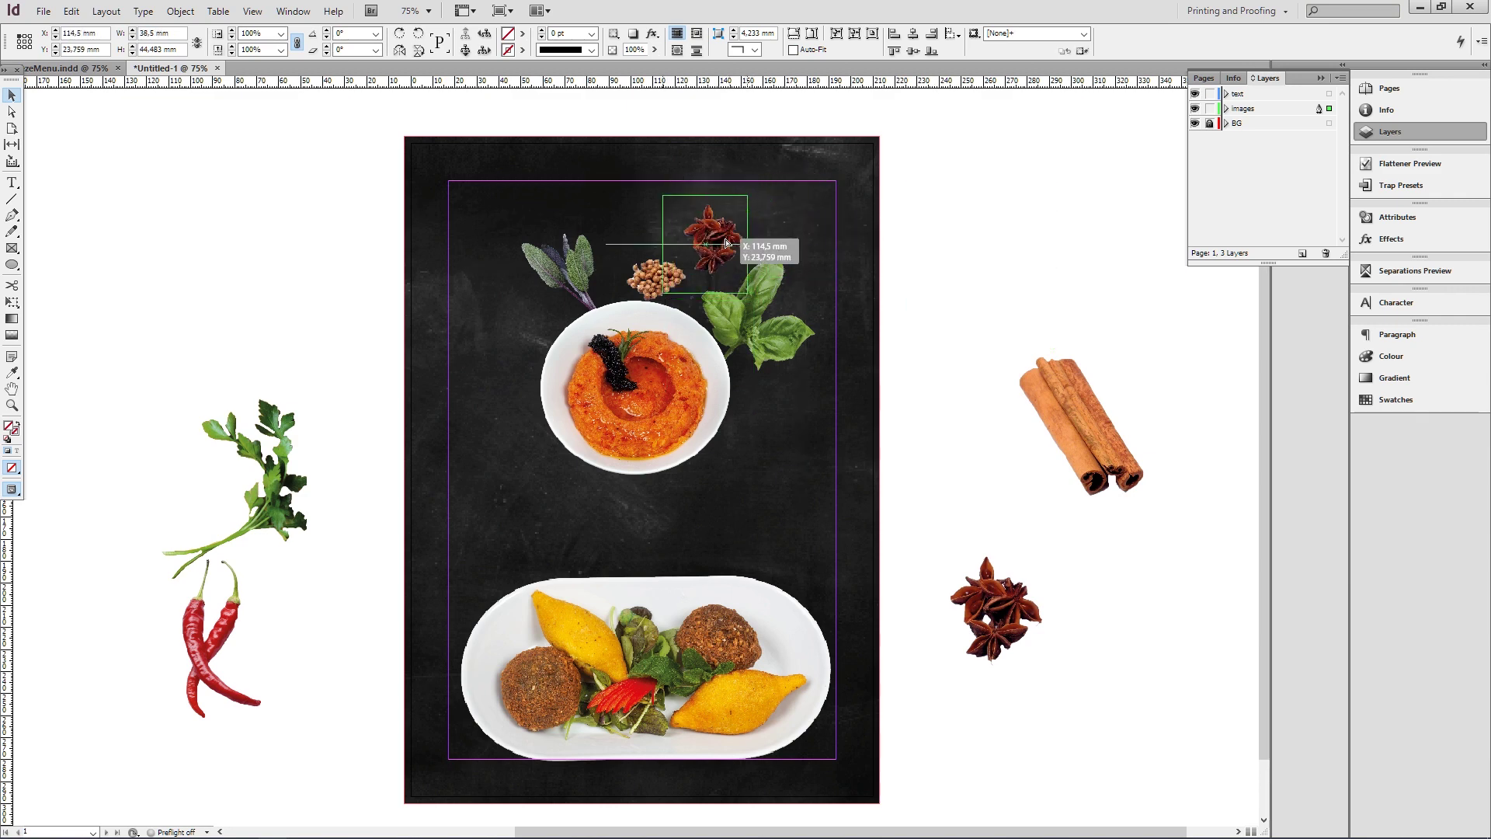
Move the cinnamon sticks to the bowl's left side and shrink them to about 46 mm wide.
left_click_drag(1092, 370, 522, 250)
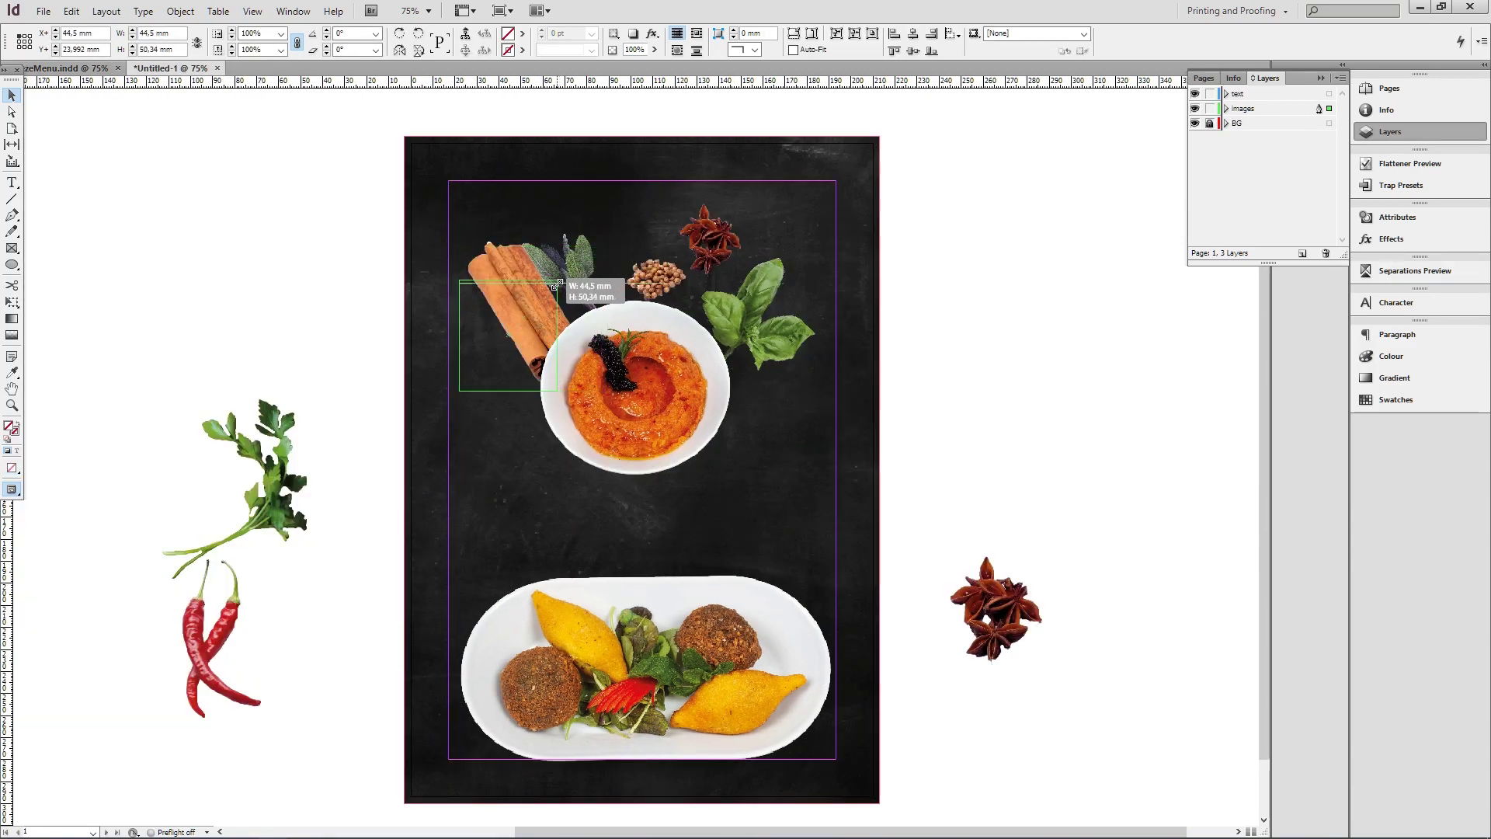
left_click(487, 299)
left_click(488, 254)
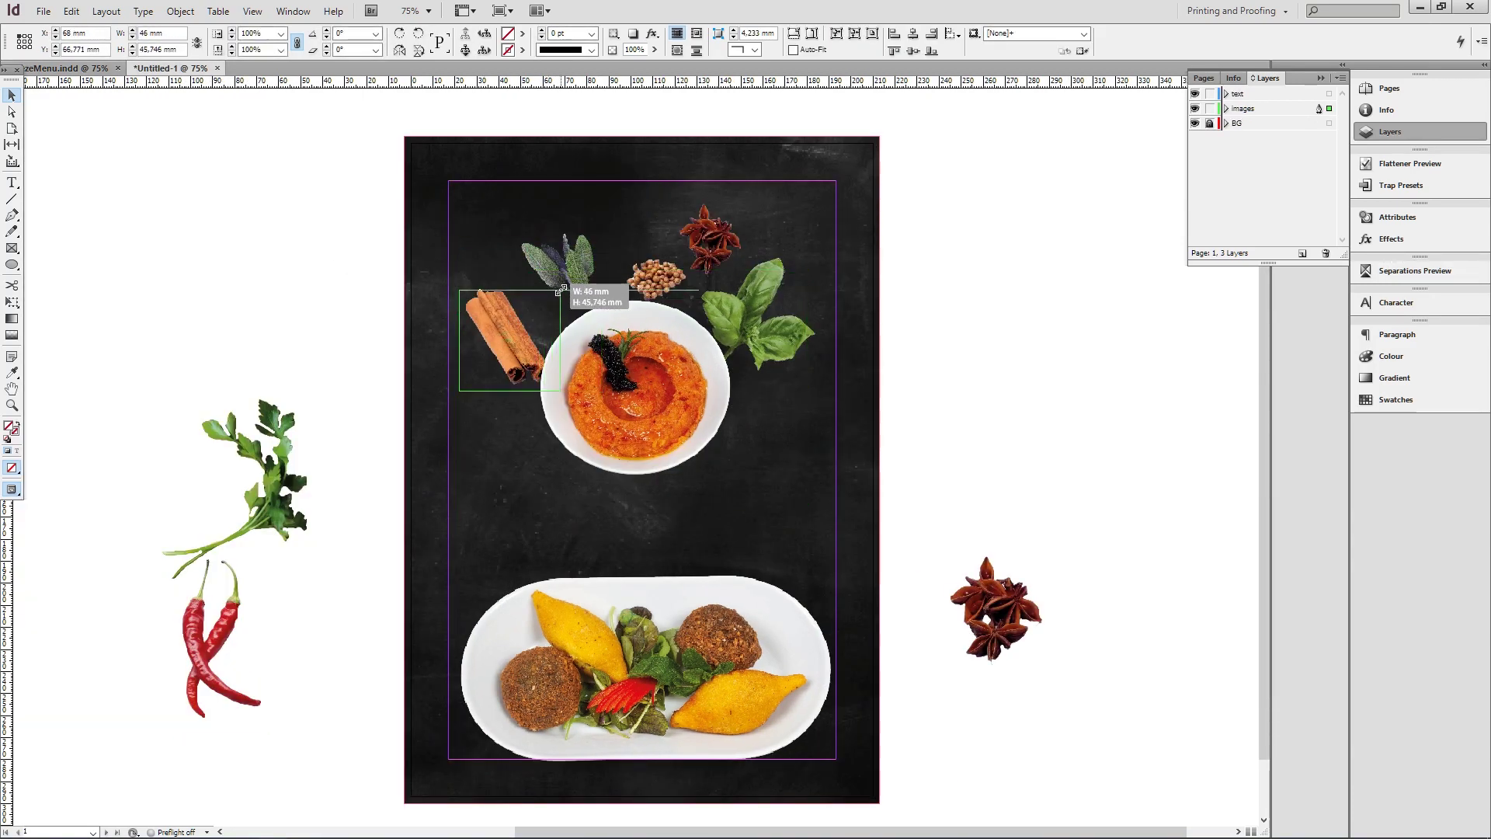
Tilt the cinnamon sticks toward the bowl and move the sage just above them.
left_click_drag(514, 277, 478, 319)
mouse_move(530, 265)
left_mouse_down()
mouse_move(584, 258)
mouse_move(546, 252)
left_mouse_up()
left_click(915, 286)
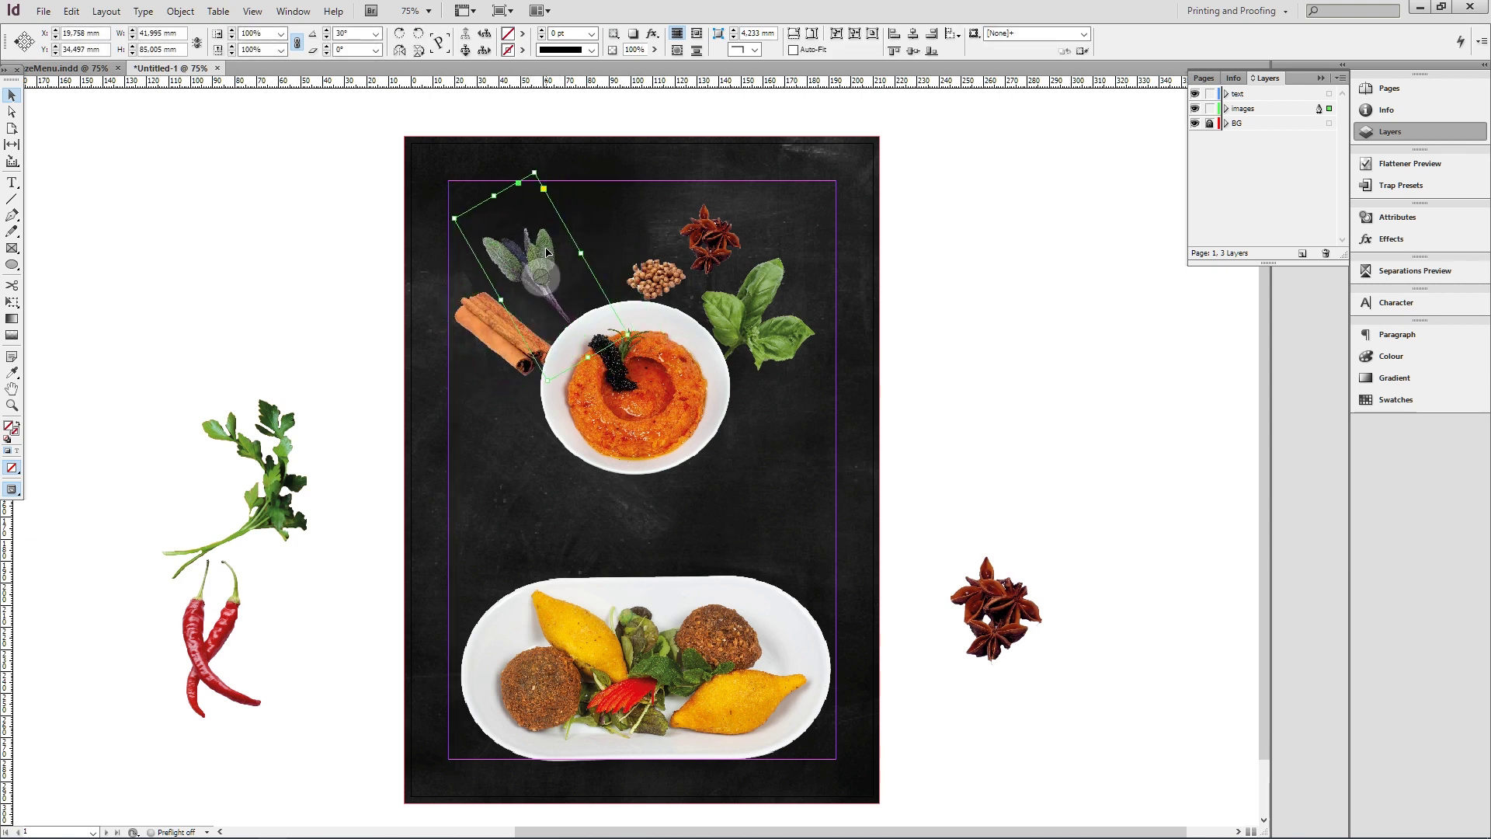
Shrink the parsley and move it across the page to the right side, level with the gap between bowl and platter.
left_click_drag(324, 469, 740, 518)
left_click(729, 528)
left_click(1034, 478)
left_click(812, 470)
left_click_drag(841, 435, 728, 516)
left_click_drag(691, 566, 965, 468)
Place the chillies, about 27.5 × 50.5 mm, at the page's left margin above the platter, and shift the parsley onto the right edge.
left_click_drag(249, 568, 278, 480)
left_click(270, 497)
left_click(291, 403)
left_click(310, 409)
left_click_drag(315, 404, 284, 482)
left_click_drag(234, 536, 455, 520)
left_click_drag(951, 481, 868, 522)
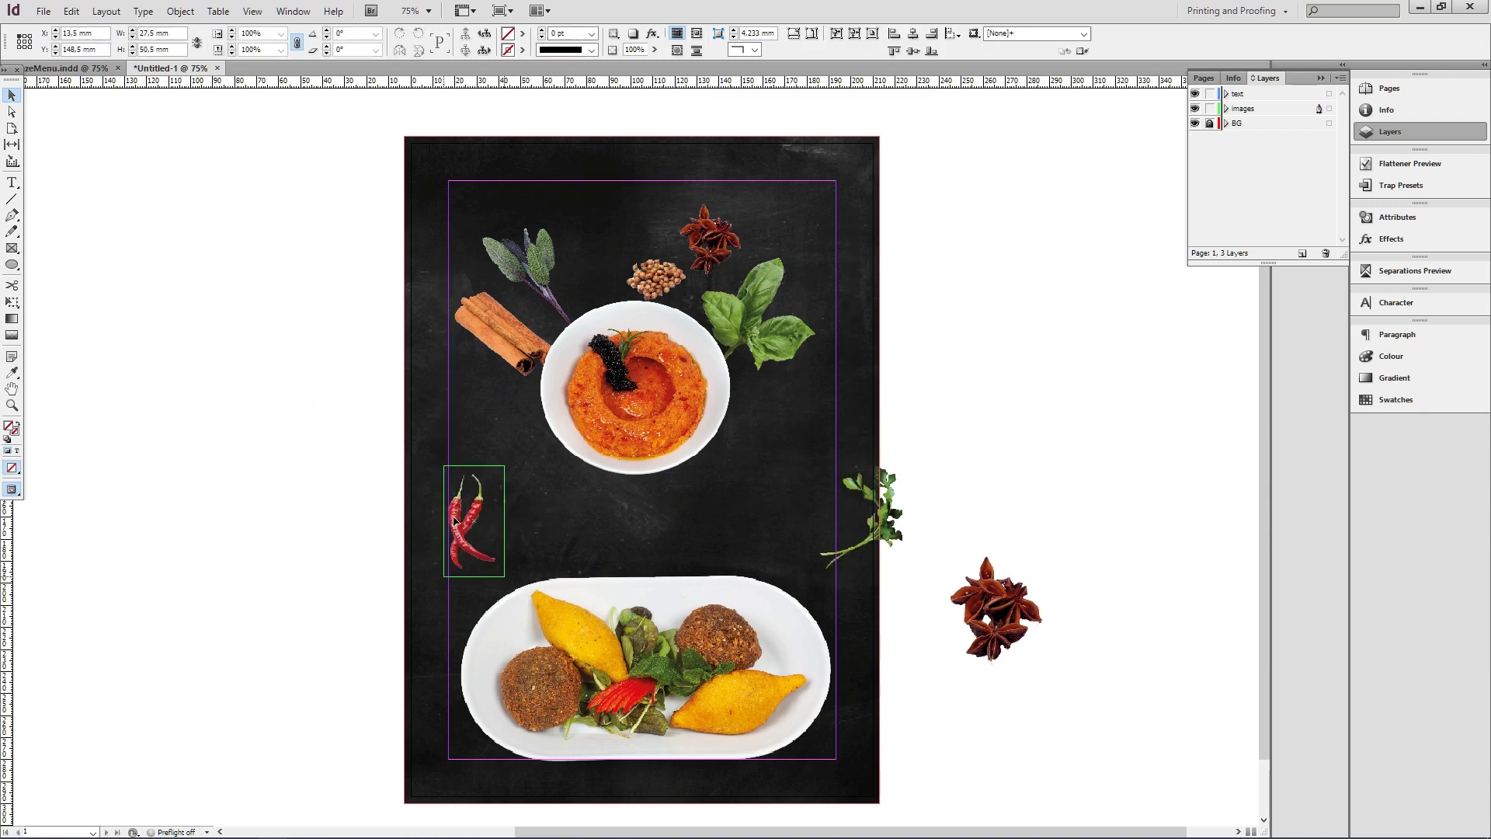
Load the spices04 image of cardamom pods for placing.
key("ctrl+d")
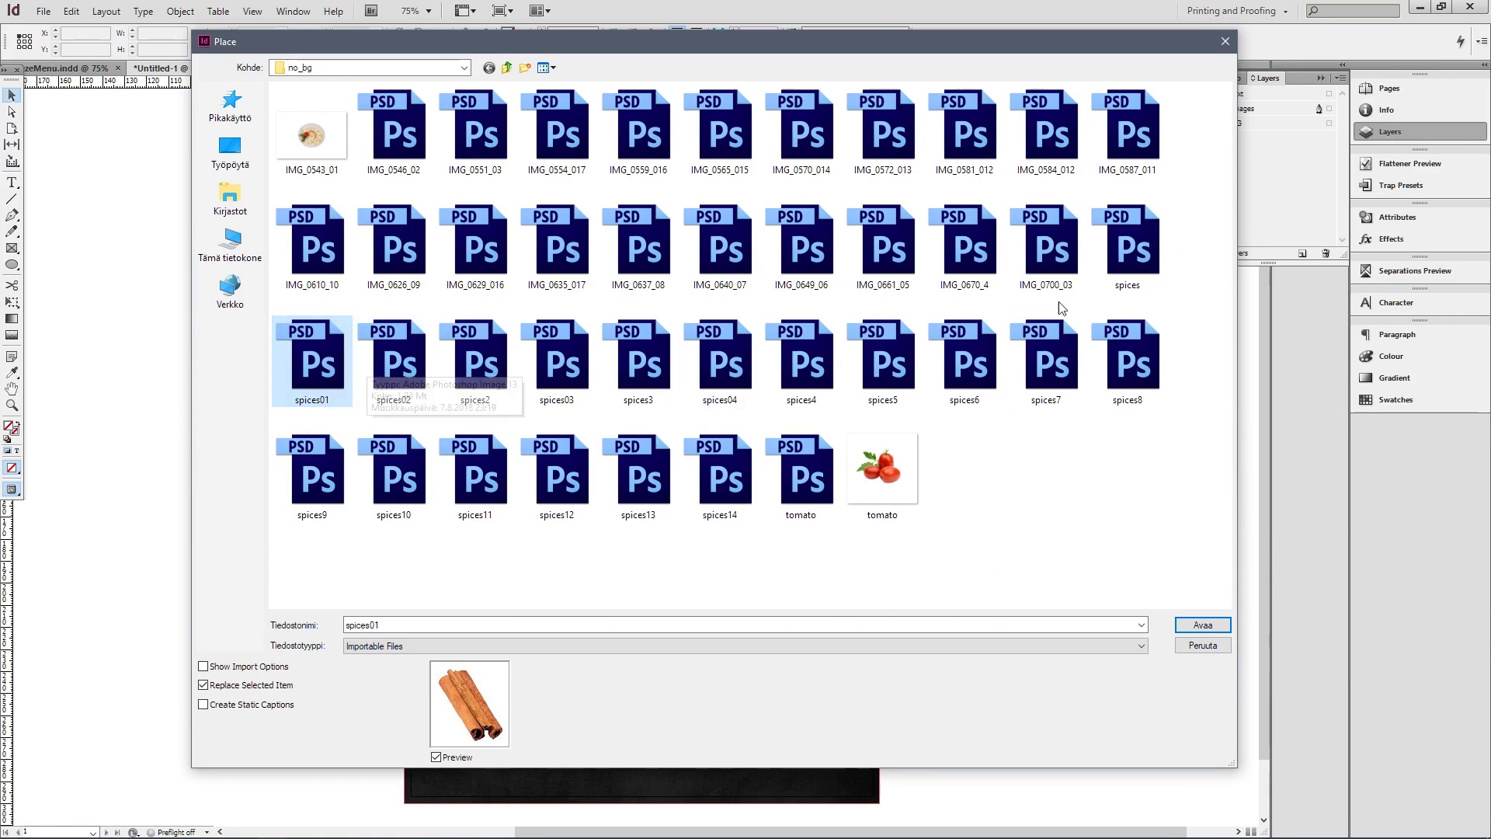
left_click(1119, 260)
left_click(320, 361)
key("Right")
key("Right")
key("Right")
key("Right")
key("Right")
key("Right")
key("Right")
key("Left")
key("Left")
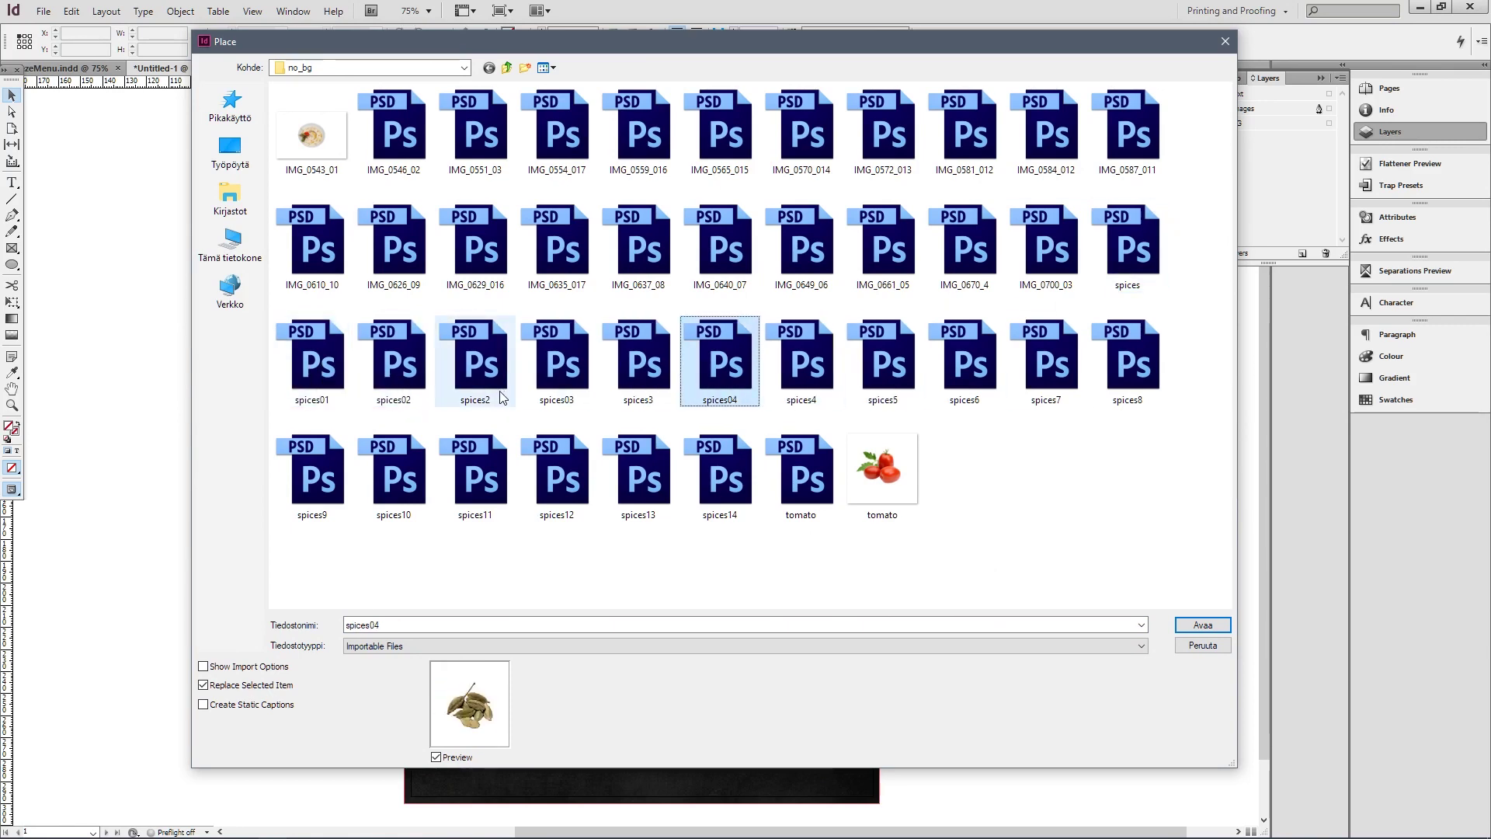
key("Return")
Place the cardamom pods above the round seeds and shrink them to about 28 × 32 mm.
left_click(578, 209)
left_click_drag(612, 244, 609, 272)
left_click_drag(677, 202, 684, 196)
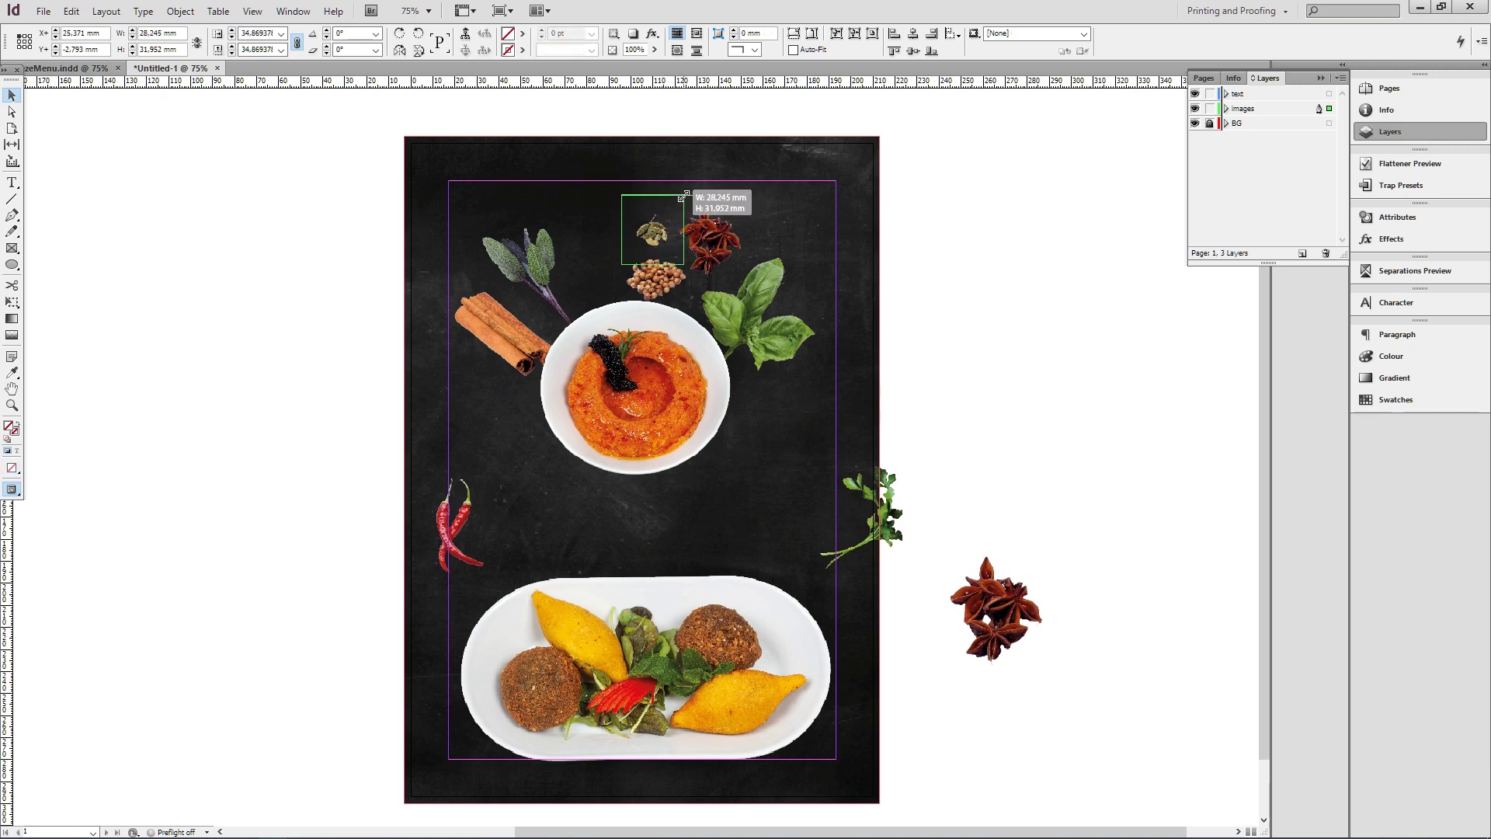
left_click(1002, 264)
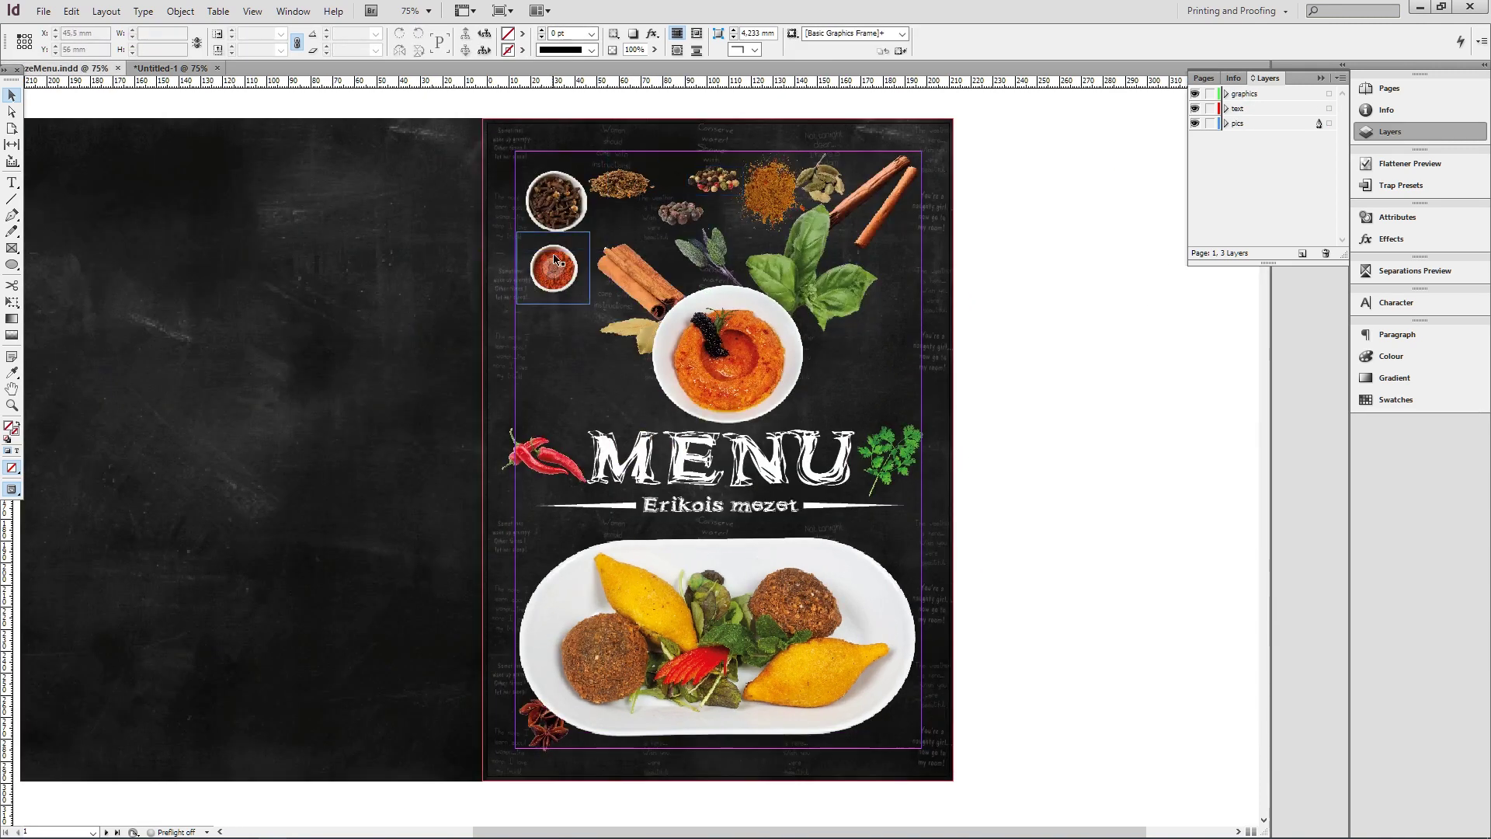
Place the clove bowl and the spices14 bowl of red powder side by side along the page's top margin.
left_click(42, 11)
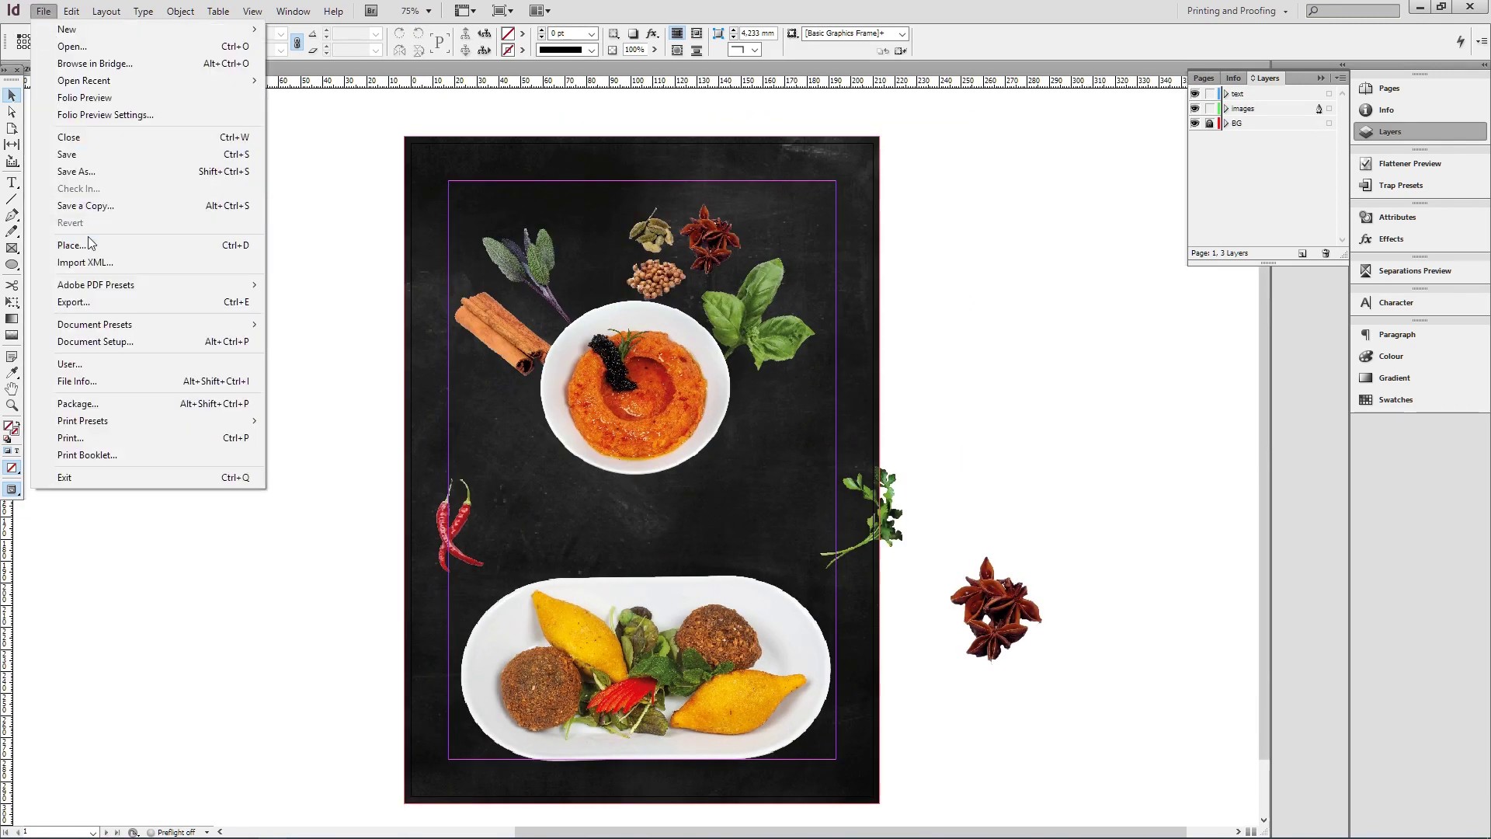
left_click(88, 243)
left_click(579, 268)
left_click(471, 373)
key("Right")
key("Right")
key("Right")
key("Right")
key("Right")
key("Right")
key("Right")
key("Right")
key("Left")
left_click(333, 451)
key("Right")
key("Right")
key("Right")
key("Right")
key("Right")
key("Right")
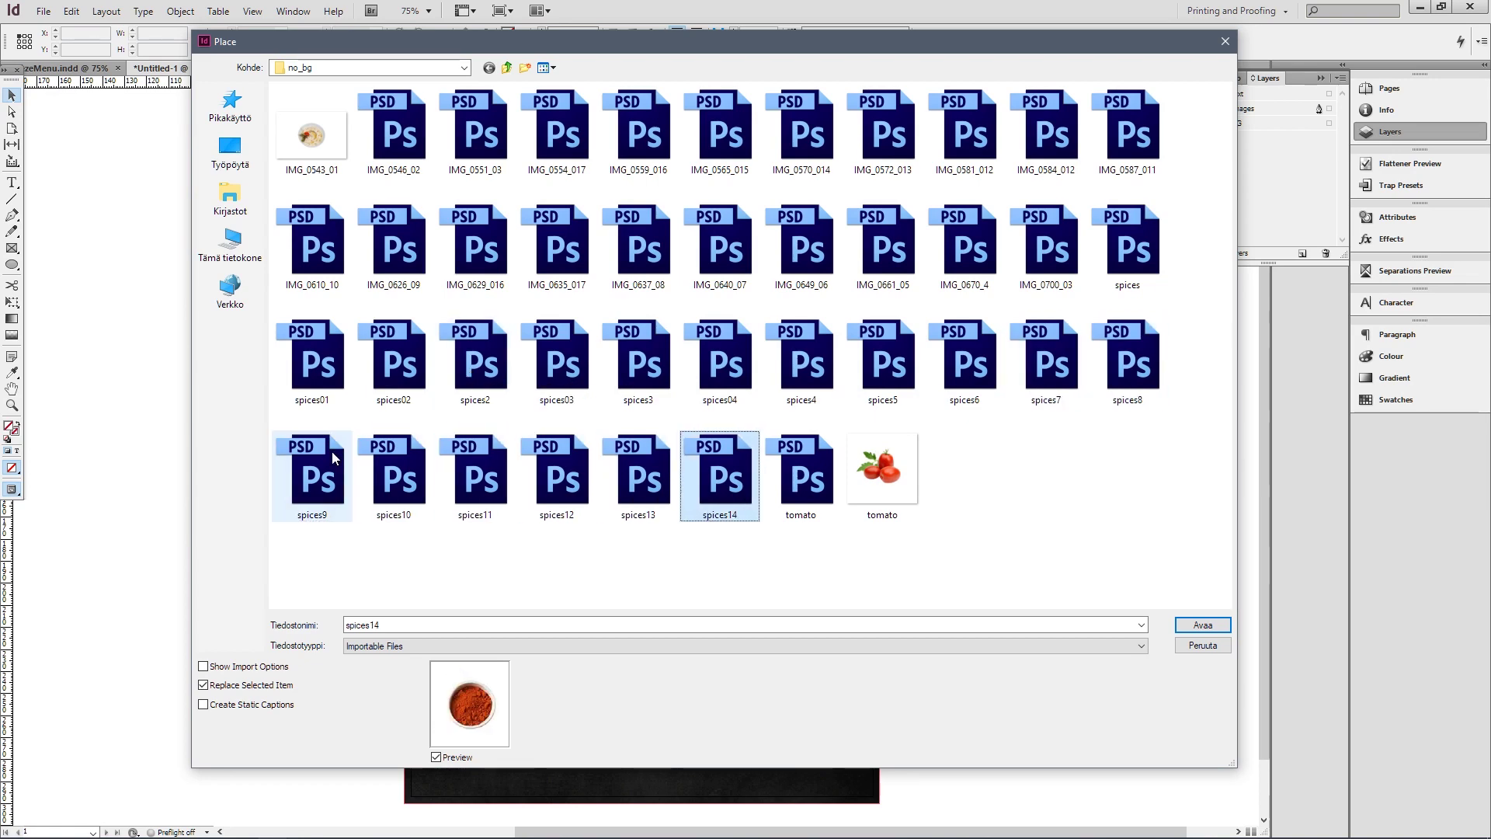
key("Left")
key("Left")
left_click(716, 488, "ctrl")
left_click(1214, 628)
left_click_drag(449, 181, 635, 180)
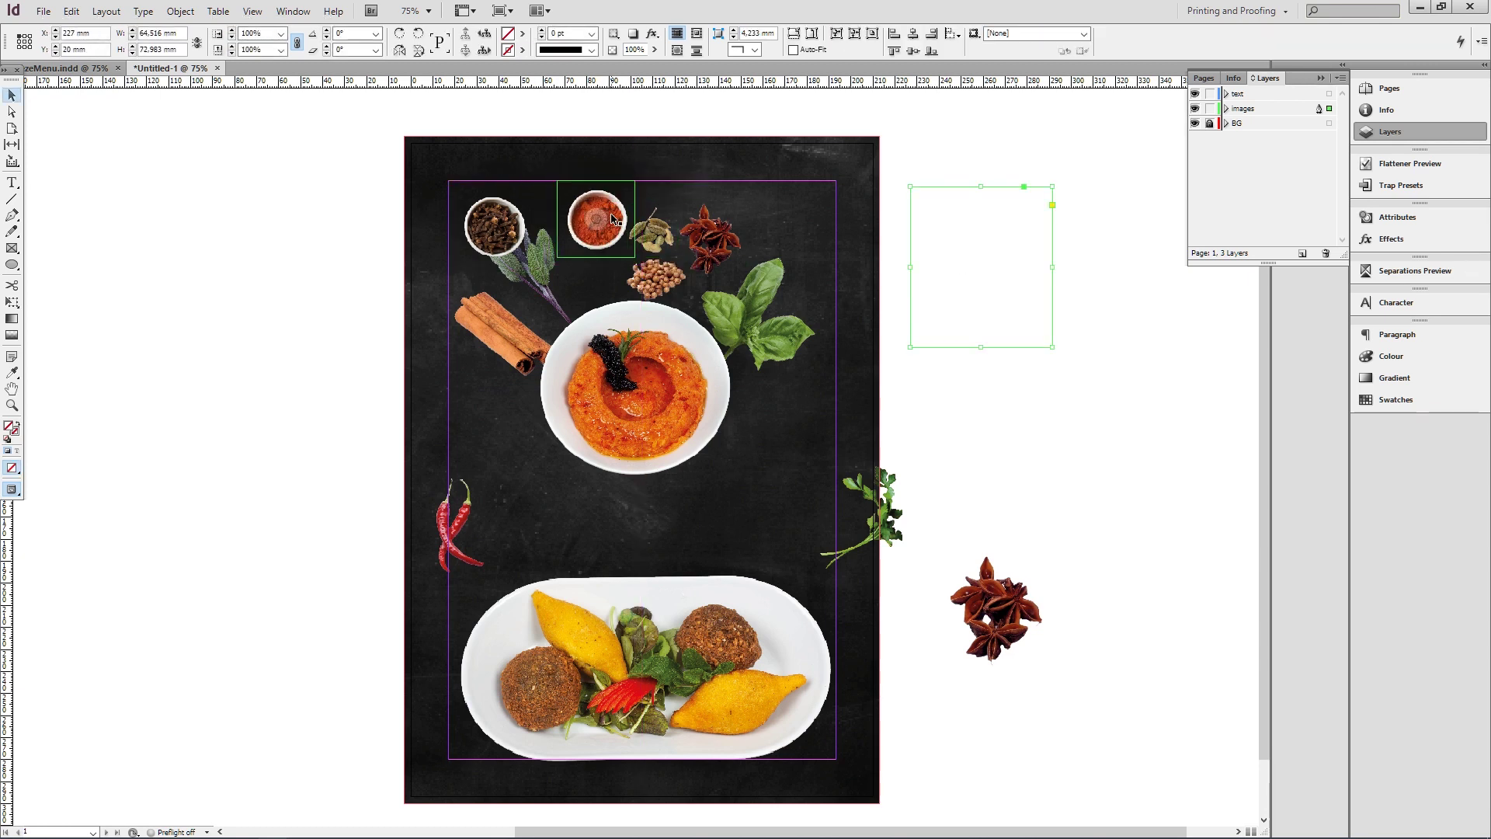
Spread the star anise, cardamom pods and round seeds farther right along the top of the page.
left_click_drag(719, 233, 803, 219)
left_click_drag(669, 236, 708, 234)
left_click_drag(646, 423, 646, 425)
left_click(980, 306)
left_click_drag(671, 275, 682, 234)
key("ctrl+z")
left_click(777, 291)
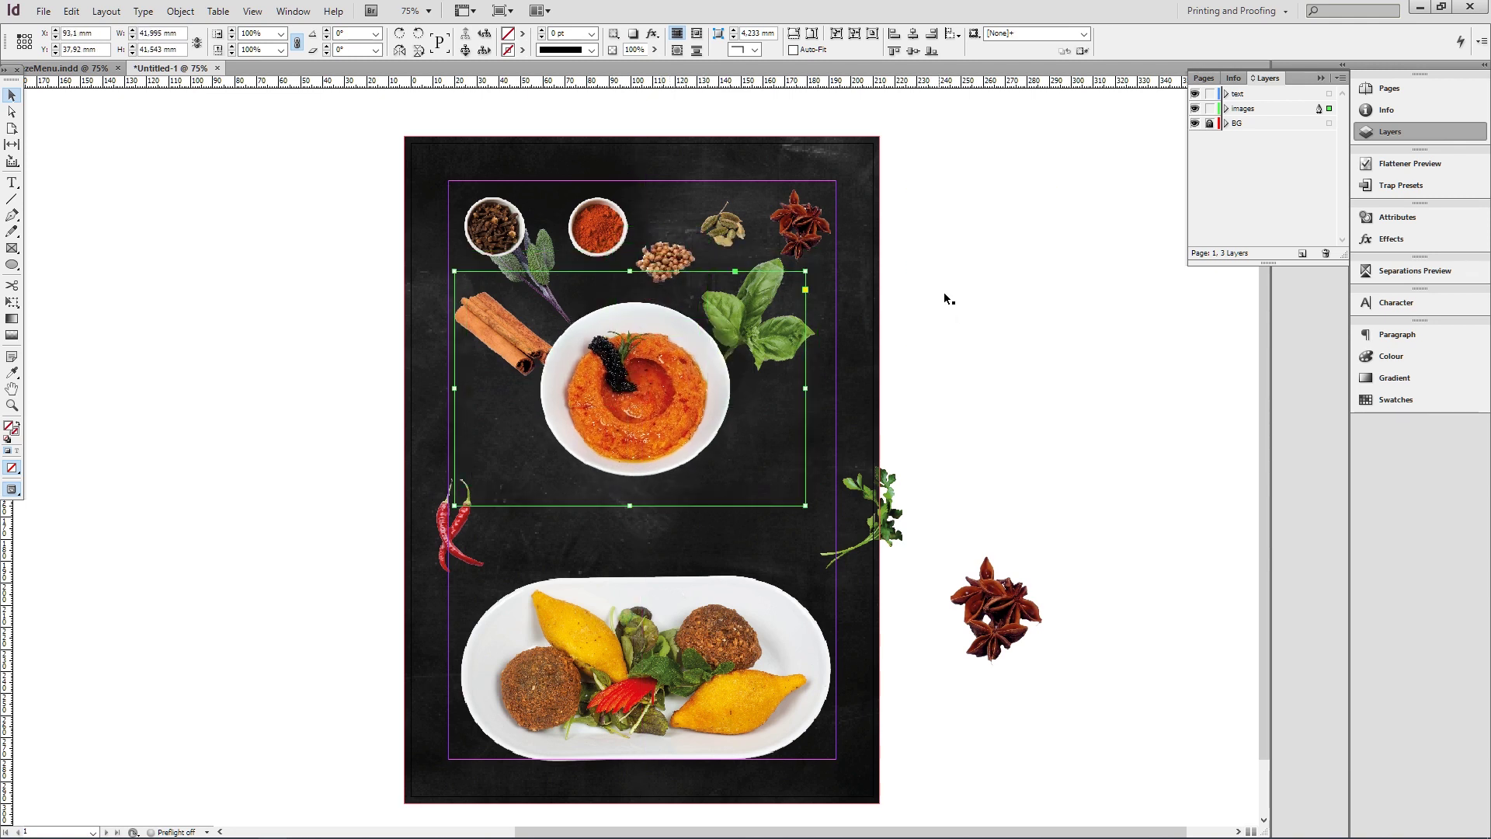
Crop the dip bowl's frame closer around the bowl and nudge the bowl slightly to the right.
left_click_drag(741, 389, 742, 389)
left_click_drag(616, 506, 616, 487)
left_click_drag(455, 373, 534, 372)
left_click_drag(636, 288, 636, 287)
left_click_drag(710, 375, 713, 373)
left_click(932, 326)
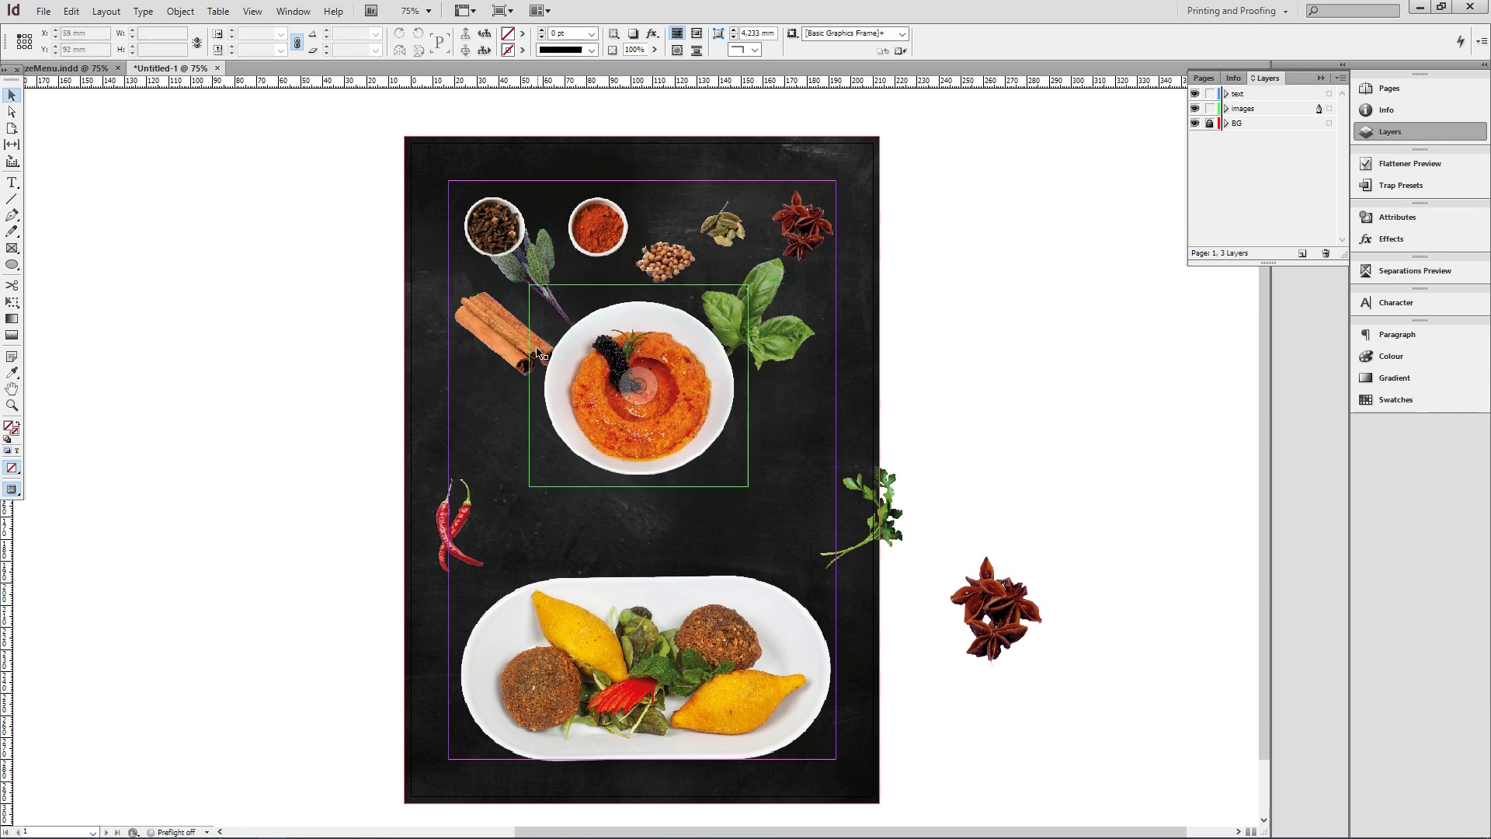
Move the sage right, clear of the clove bowl, and shift the clove bowl left against the page margin.
left_click(548, 250)
left_click_drag(544, 247, 567, 265)
key("ctrl+z")
left_click(579, 250)
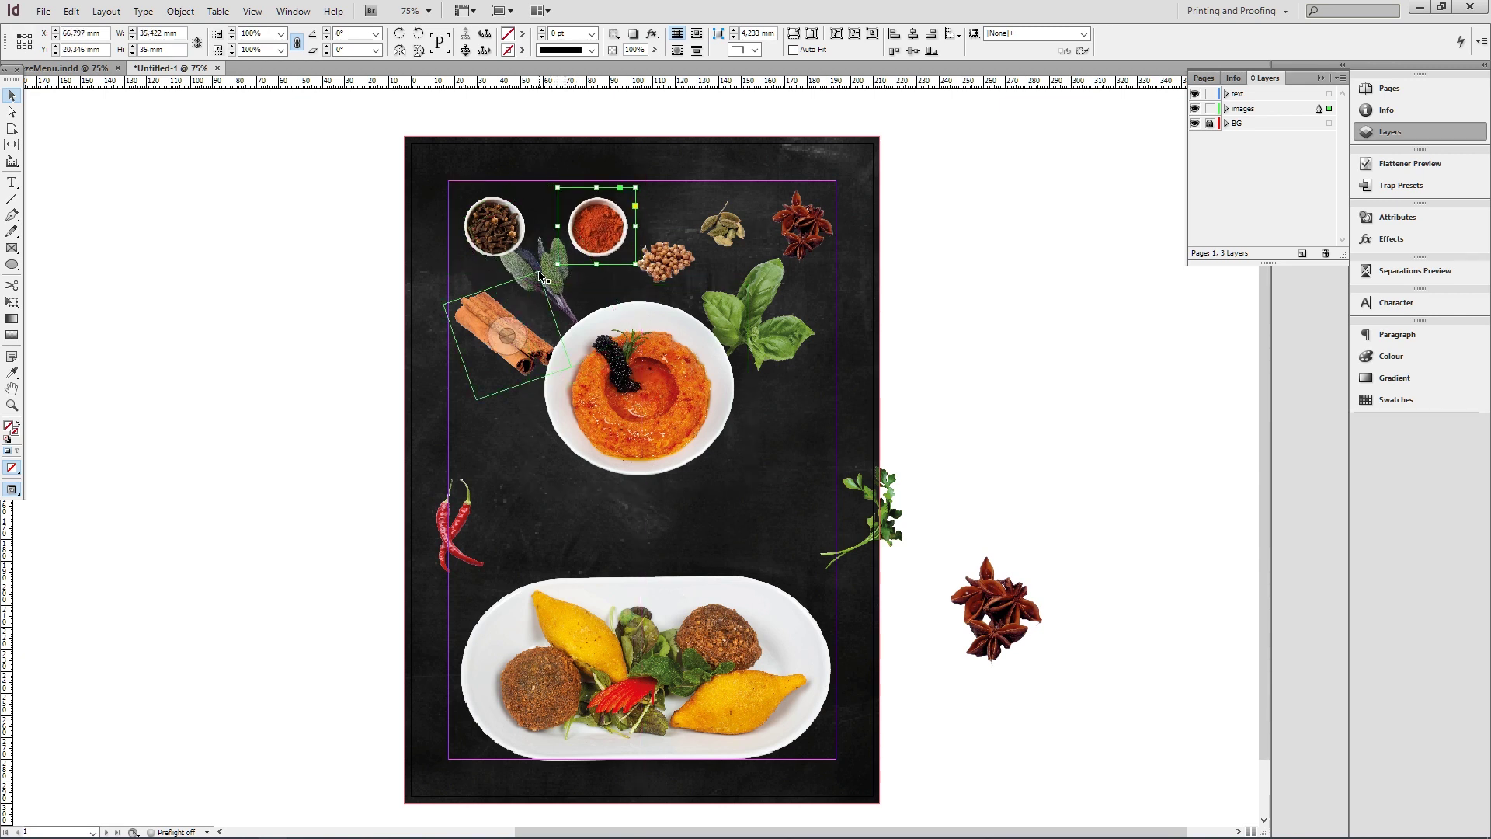
left_click(922, 491)
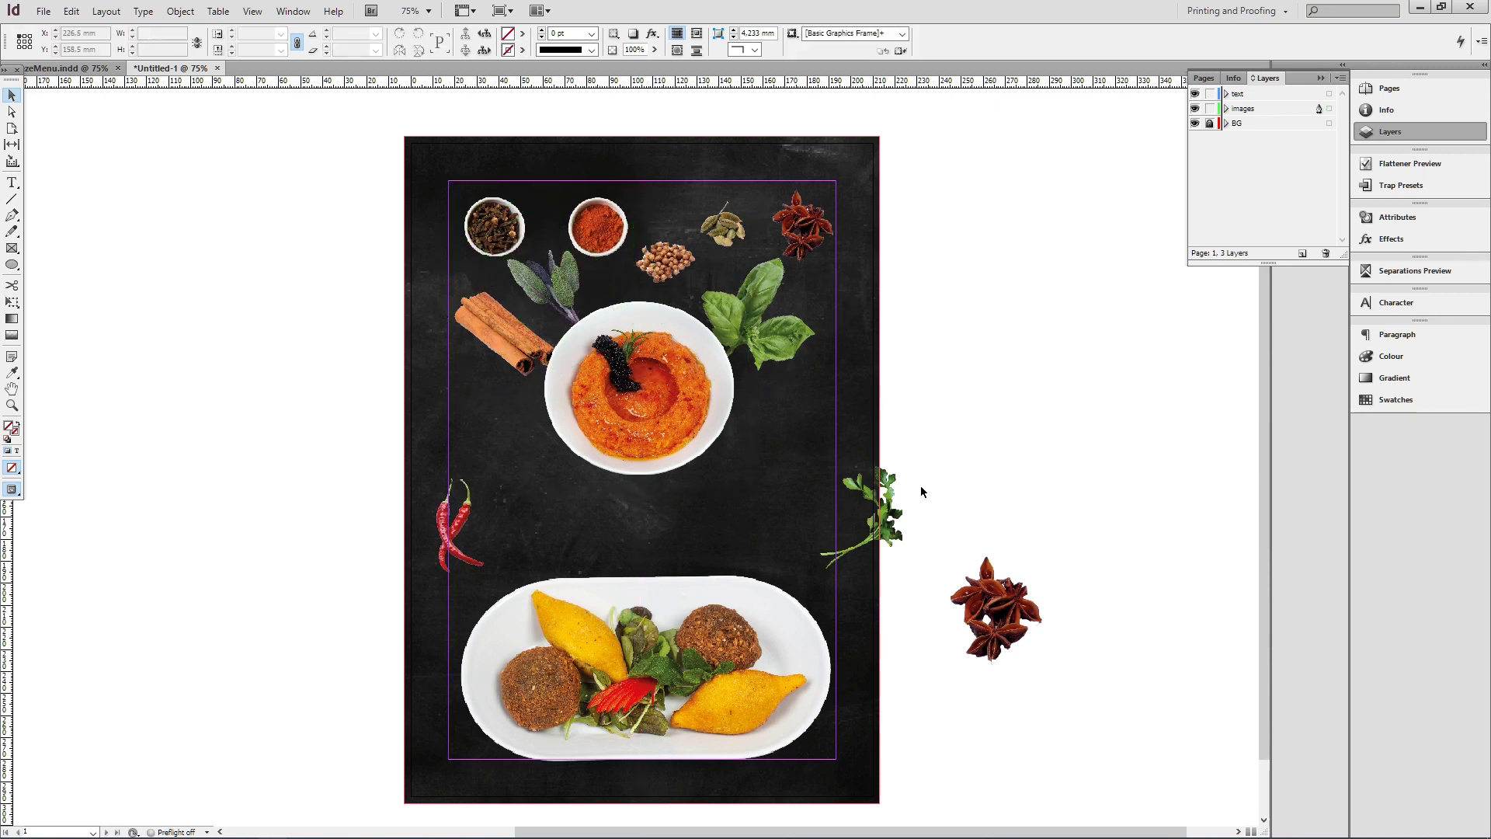
left_click(720, 216)
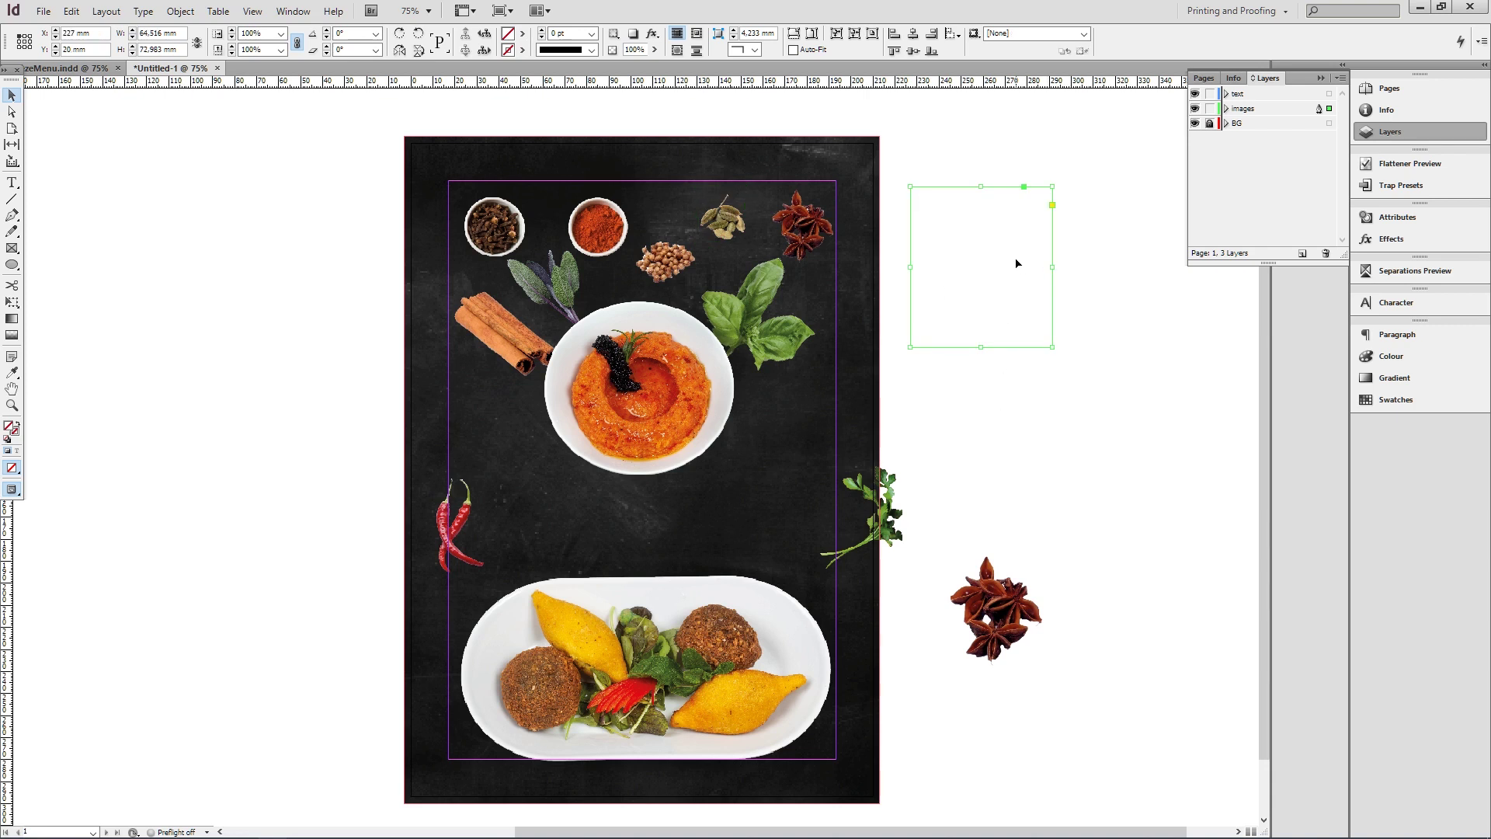
left_click_drag(511, 210, 498, 210)
left_click(925, 299)
Add the text MENU at 72 pt in a frame about 152.5 × 40.5 mm between the bowl and the platter.
left_click(12, 183)
left_click_drag(492, 484, 828, 572)
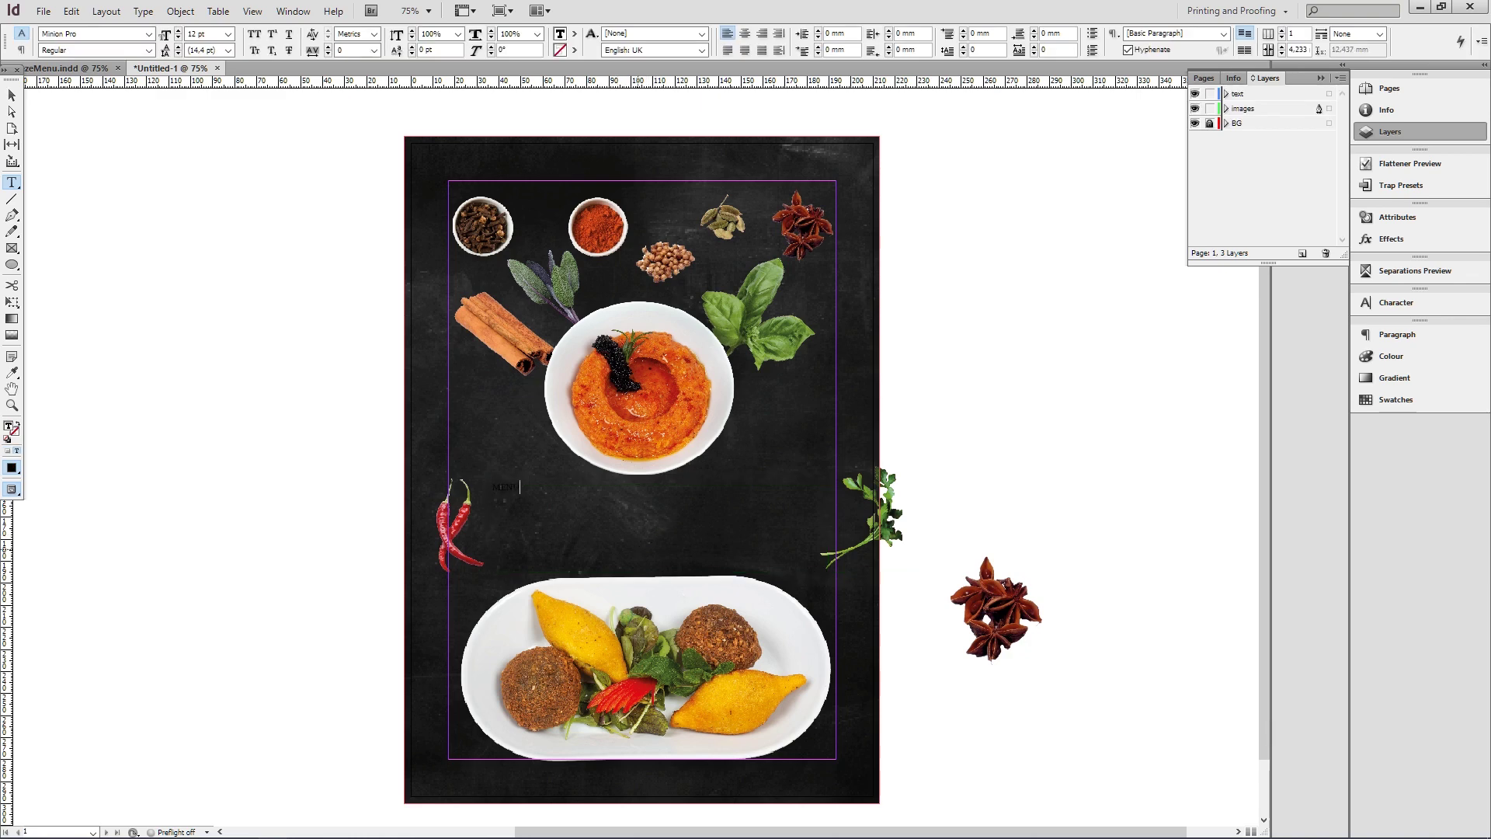
left_click(230, 34)
left_click(207, 194)
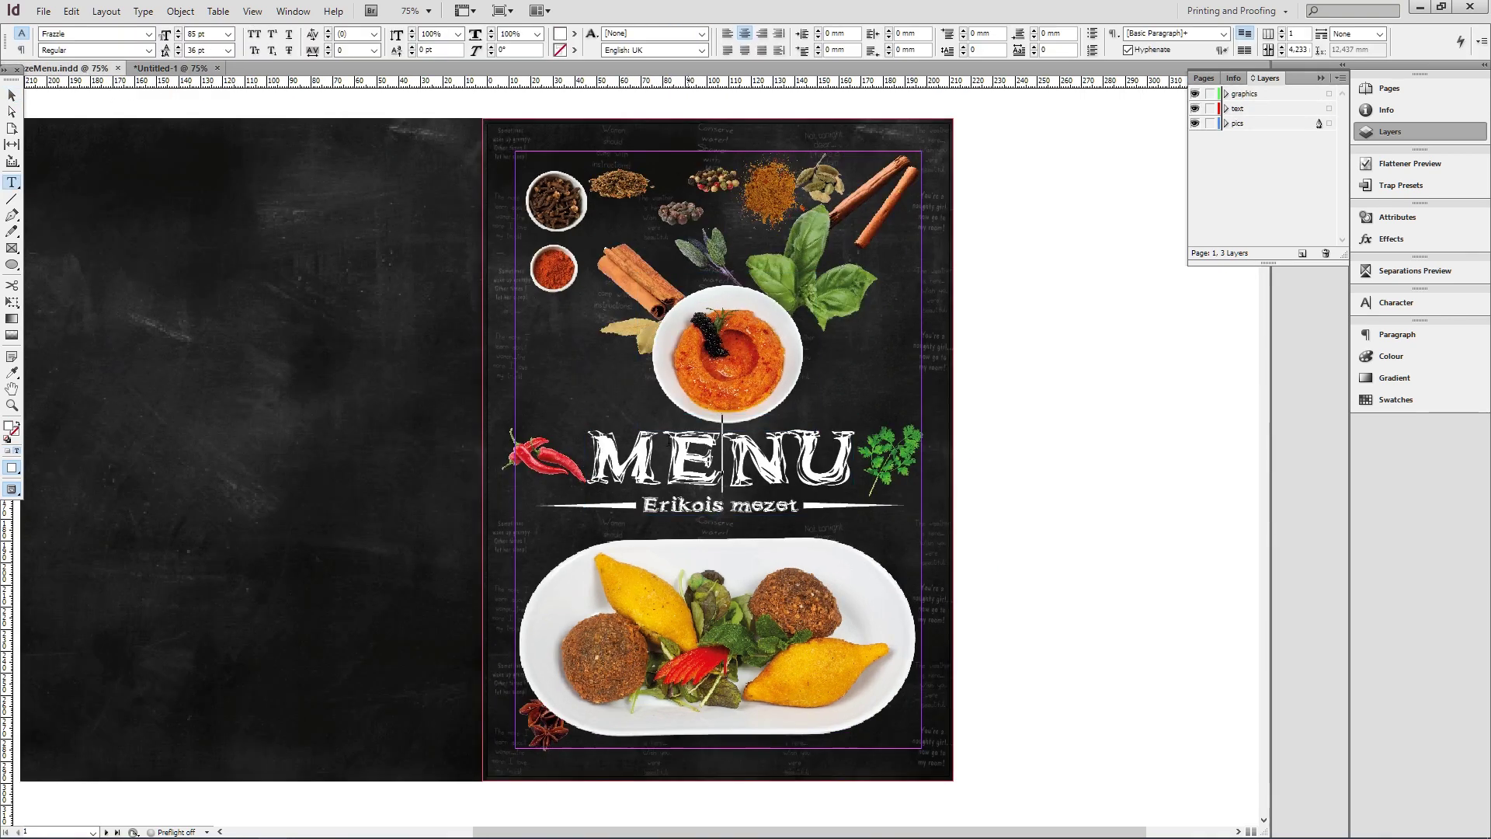
Set MENU in Frazzle, the heading font of the existing design, and colour the text [Paper].
left_click_drag(669, 441, 599, 434)
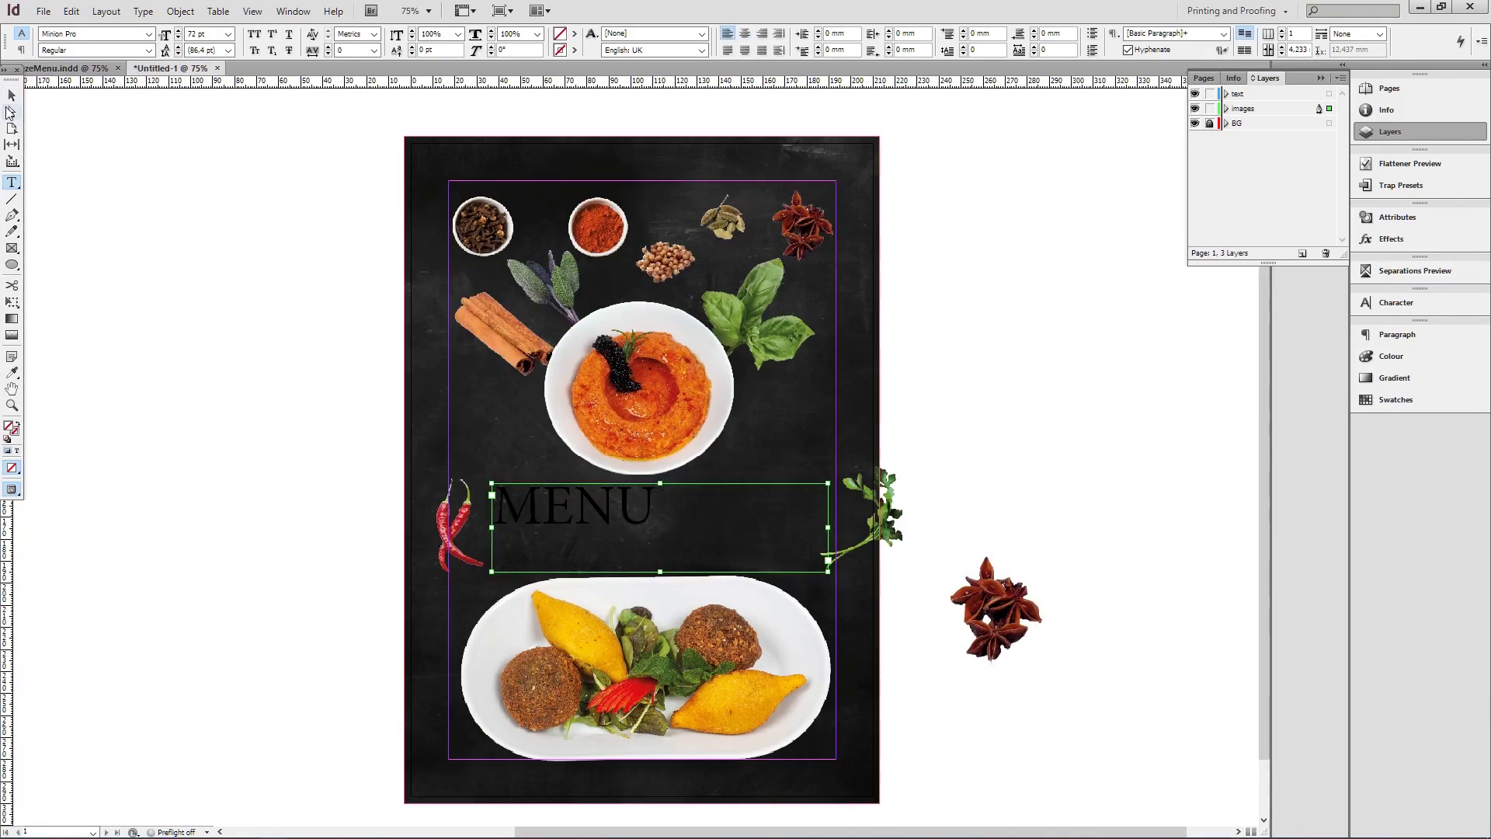
left_click(12, 95)
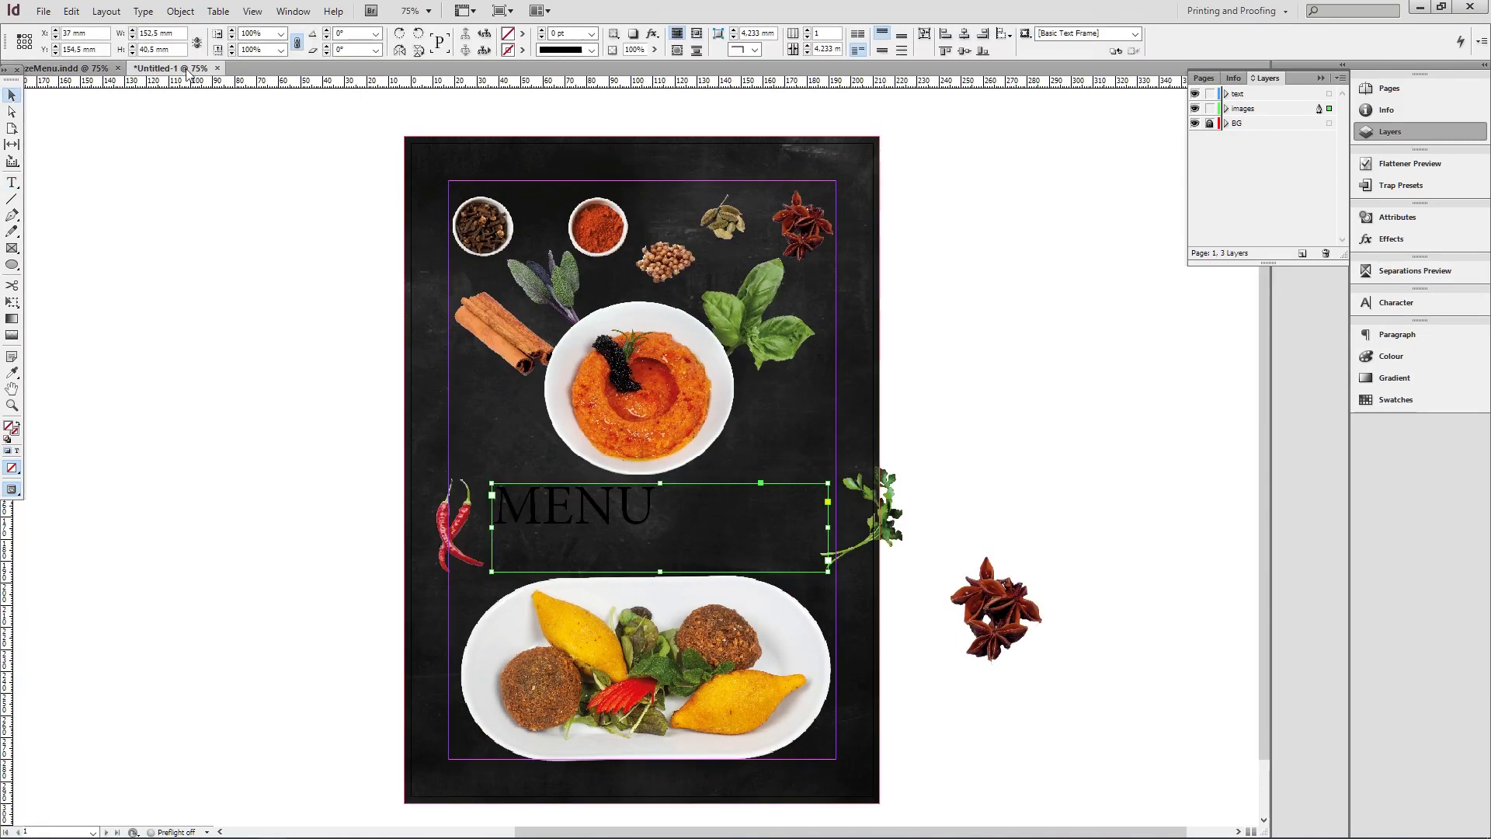
left_click(1399, 305)
key("Return")
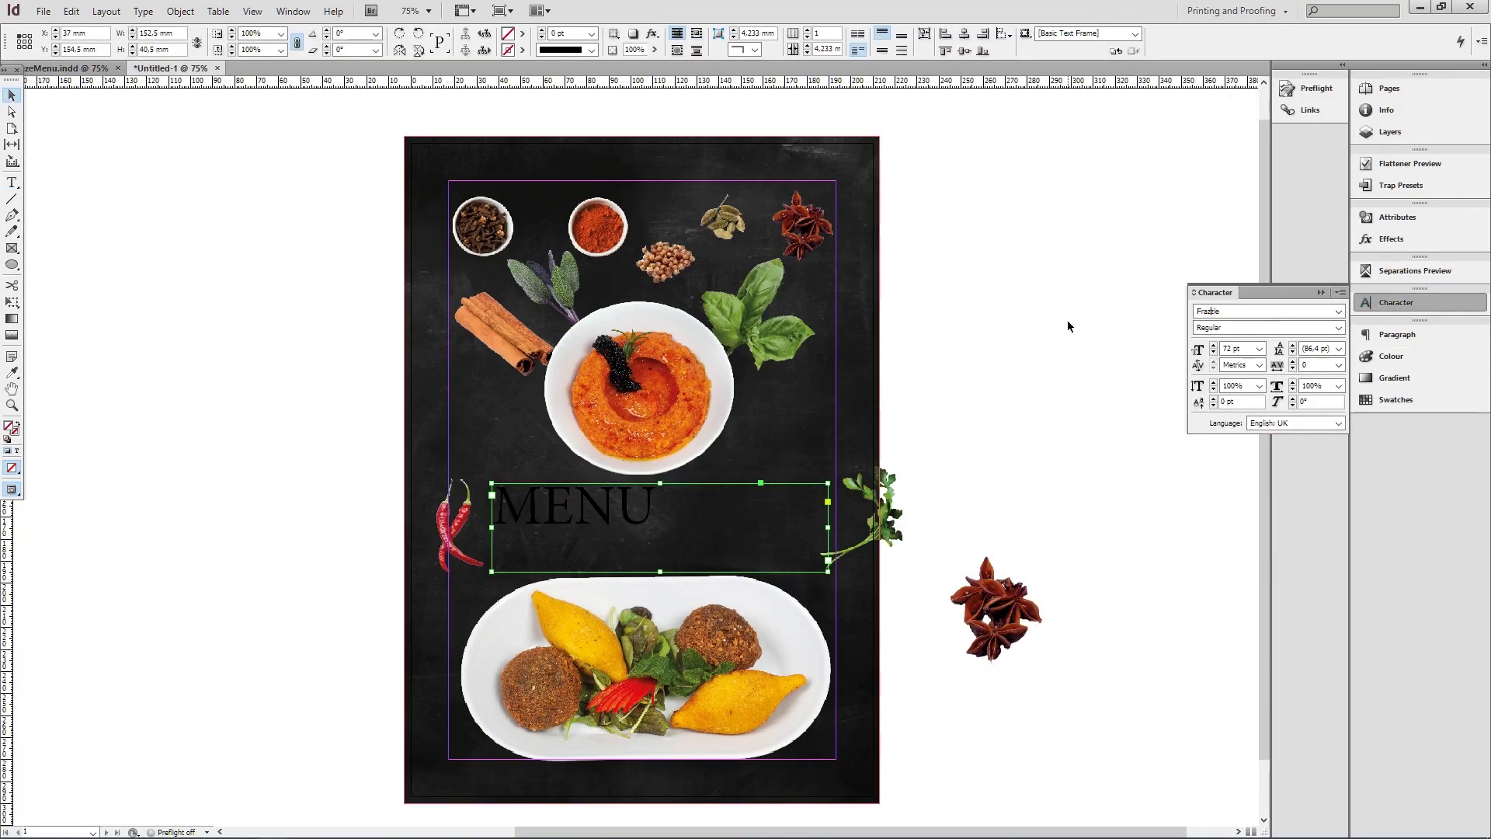
left_click(1396, 399)
left_click(1237, 344)
left_click(1218, 391)
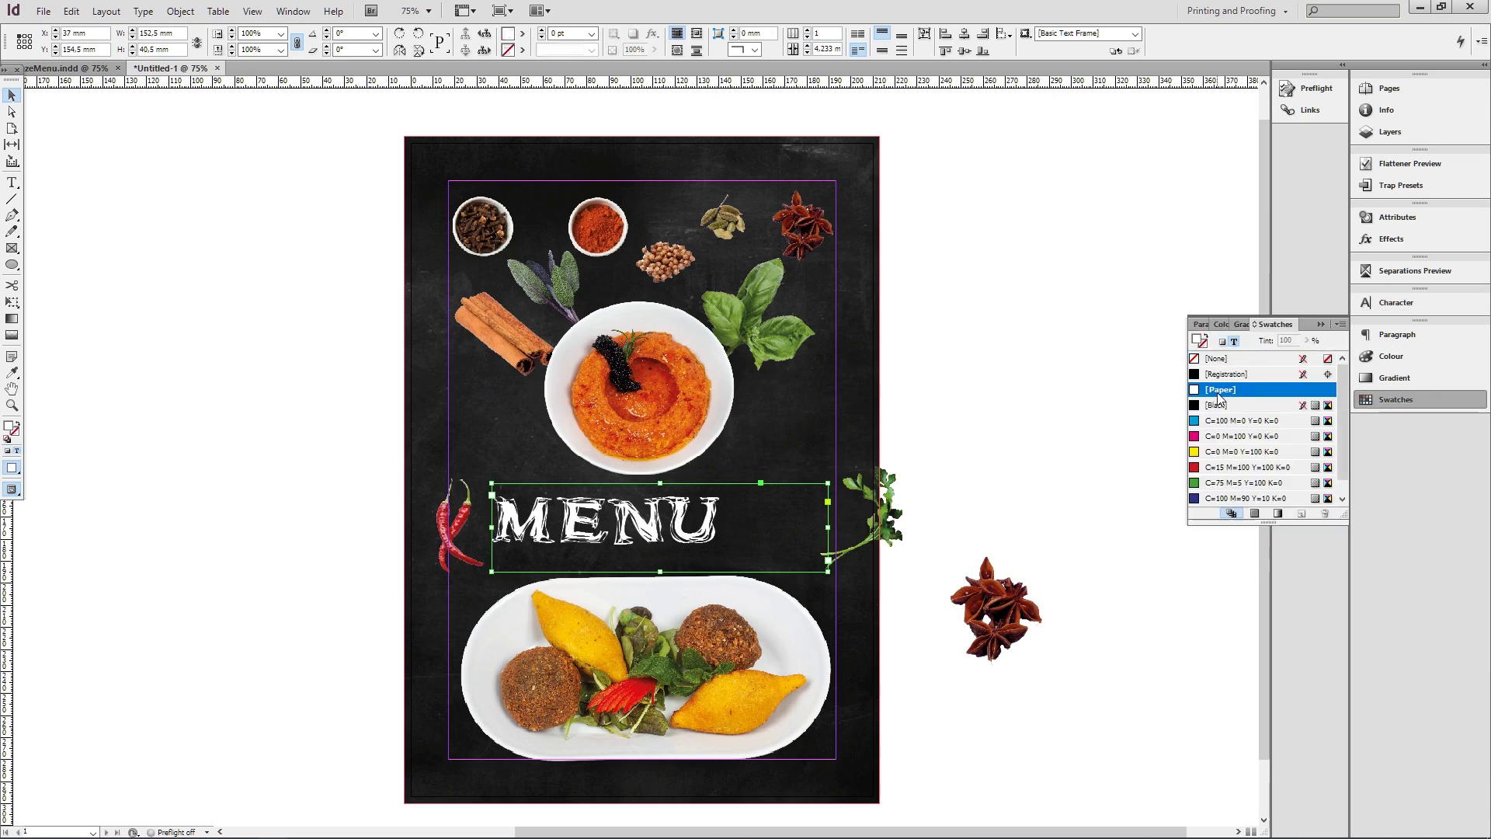
Nudge the MENU frame to the right and enlarge its text to 95 pt.
left_click_drag(644, 529, 646, 527)
double_click(670, 528)
left_click(11, 95)
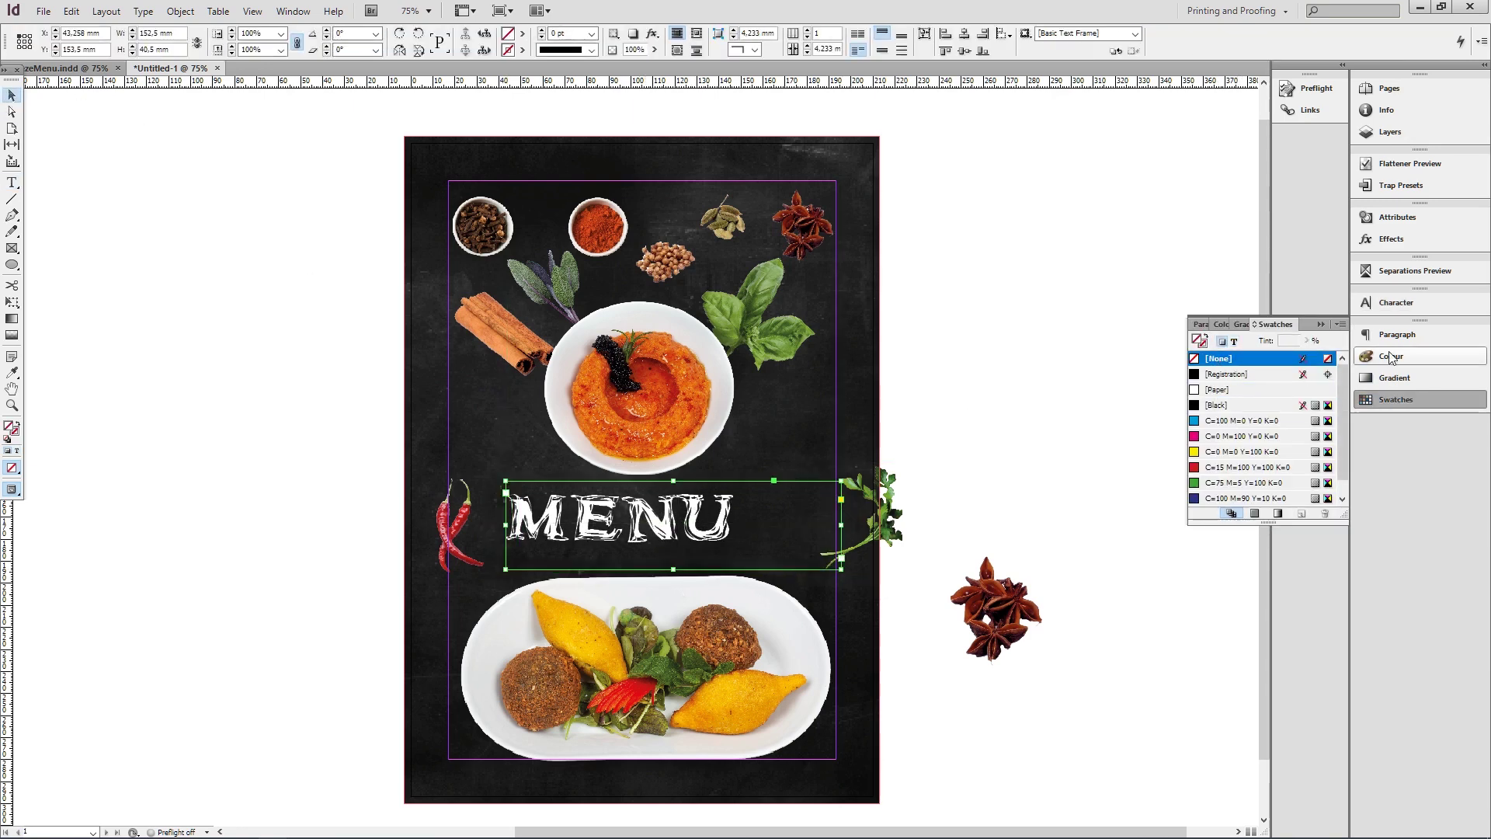
left_click(1396, 303)
type("90")
key("Return")
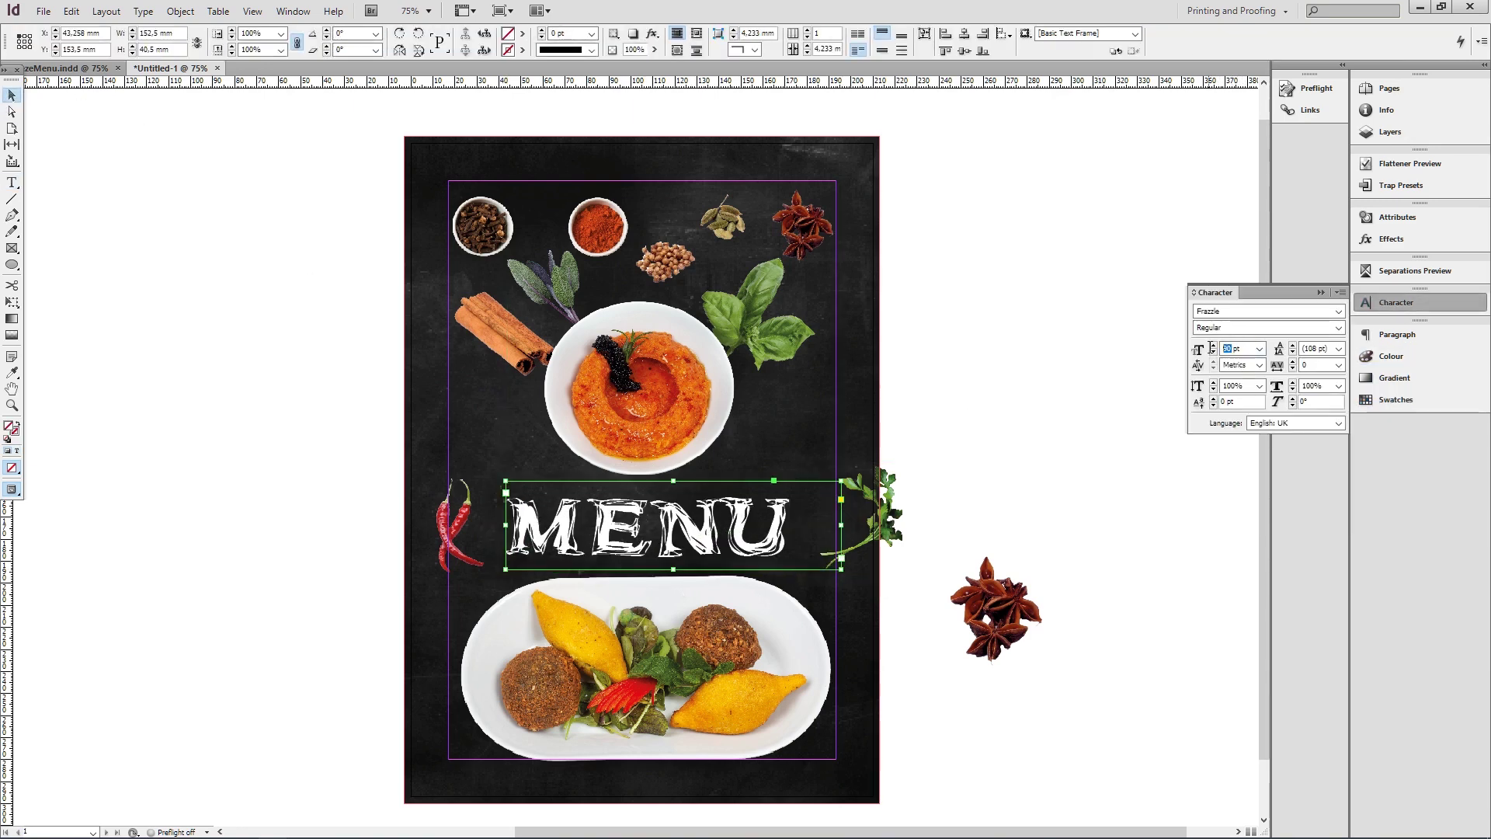
key("Return")
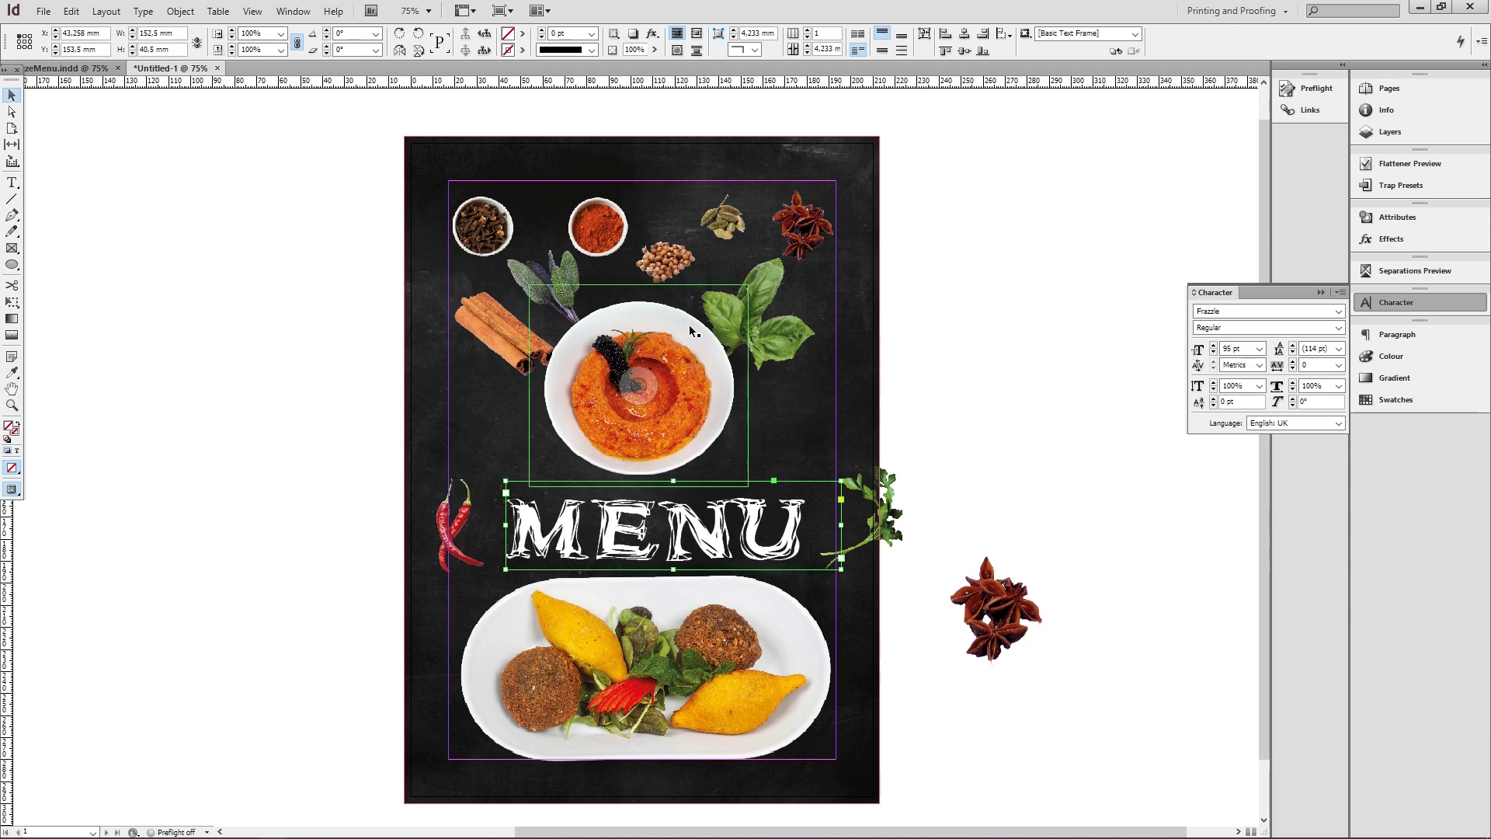
Nudge the dip bowl up and stretch the MENU frame to 176 mm wide, from margin to margin.
left_click_drag(690, 330, 696, 324)
left_click(845, 329)
left_click_drag(708, 520, 695, 509)
left_click_drag(830, 514, 835, 512)
left_click_drag(473, 516, 448, 514)
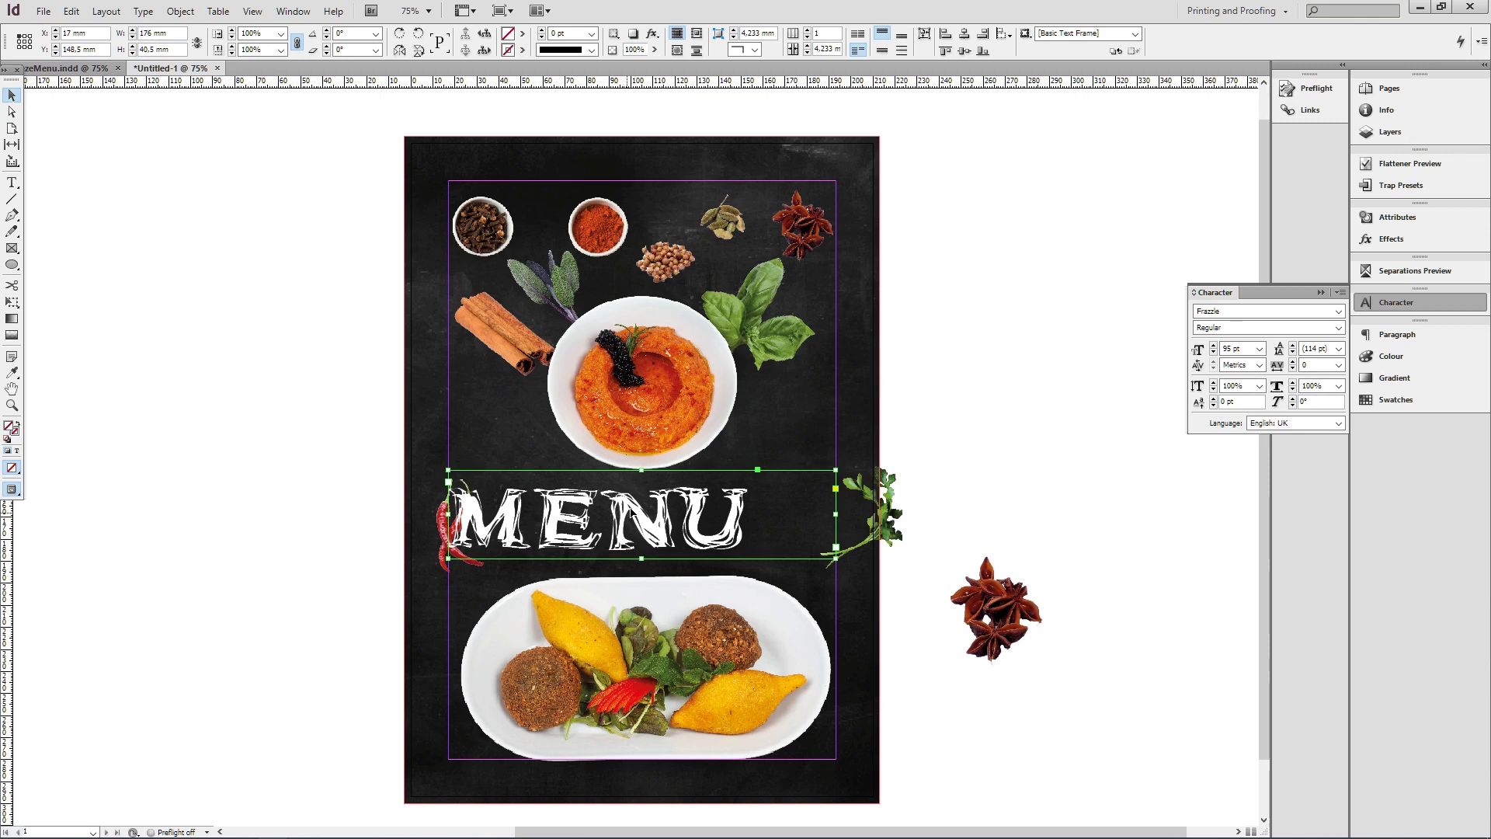
Centre the MENU text in its frame and move the frame slightly up, reducing its height to 38.5 mm.
left_click(1398, 334)
left_click(1215, 343)
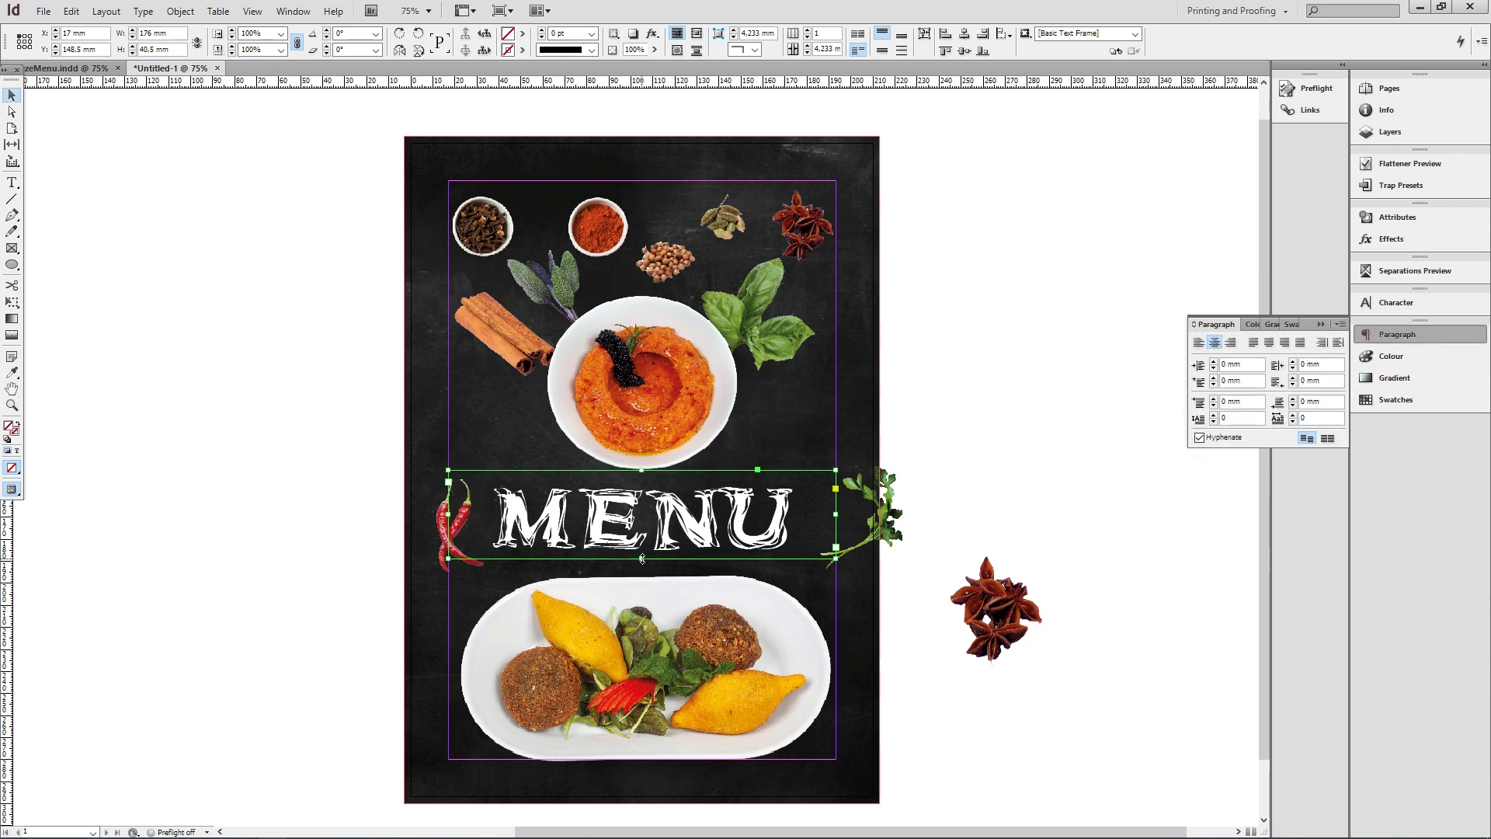
left_click_drag(679, 512, 680, 504)
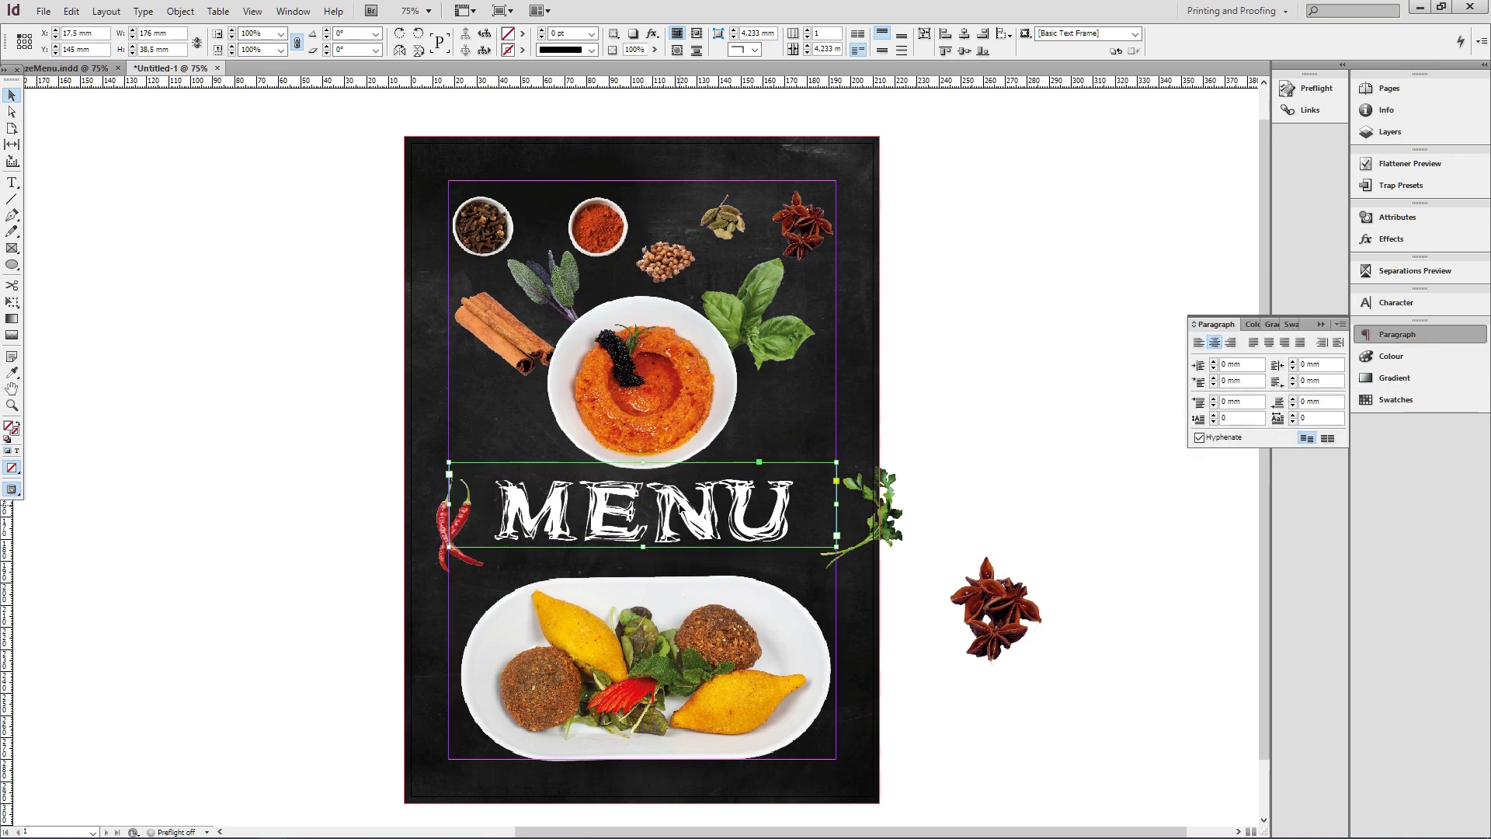
Shrink the parsley's frame, refit the image inside it and place it beside the end of MENU.
left_click(878, 513)
left_click_drag(915, 462, 825, 467)
right_click(855, 518)
mouse_move(916, 297)
left_click(1146, 315)
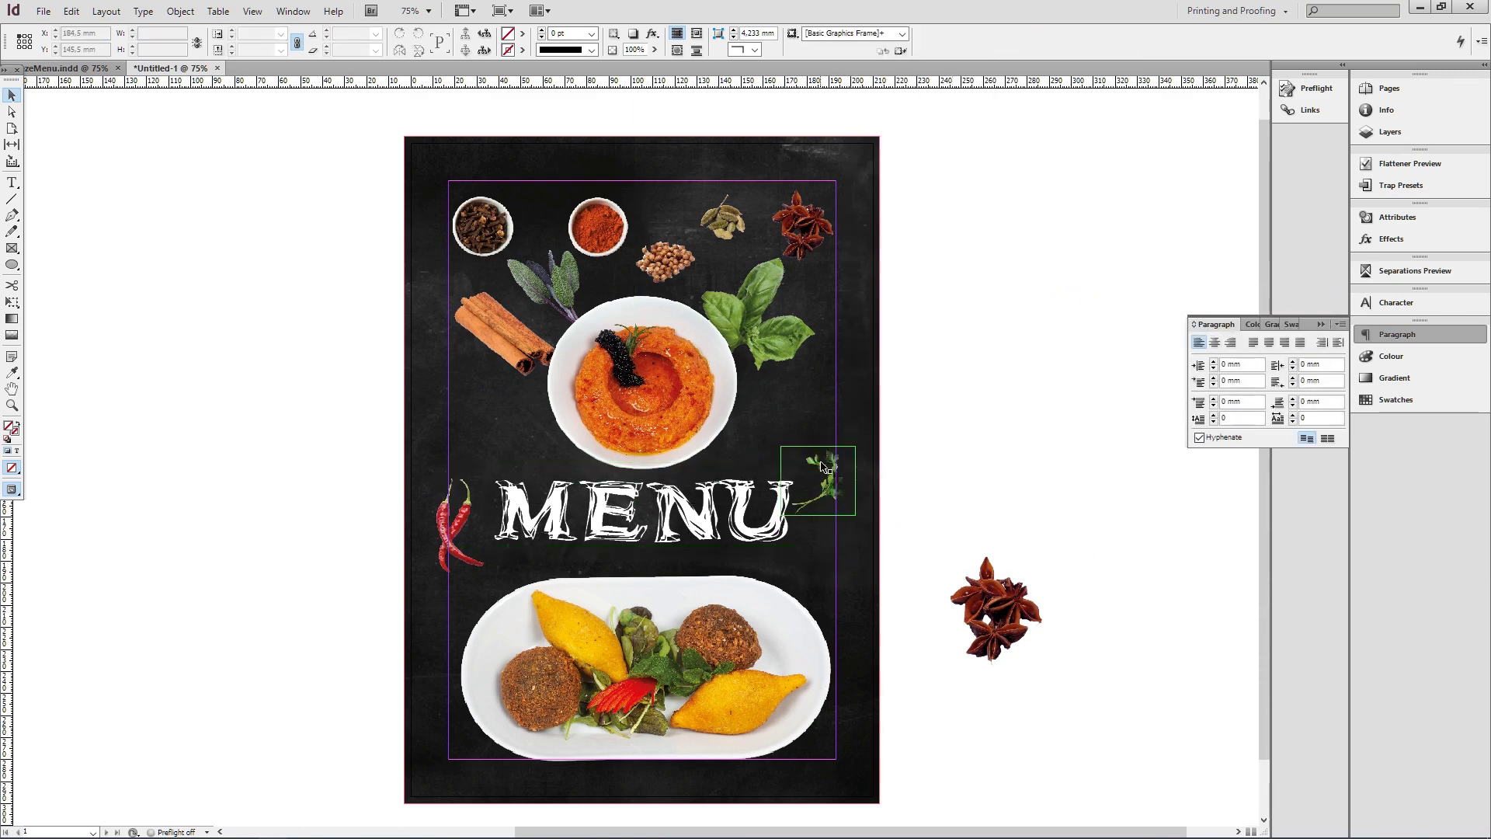
Shrink the chillies' frame, refit the image inside it and place it just before the start of MENU.
left_click(446, 508)
right_click(461, 513)
left_click_drag(492, 471, 483, 504)
mouse_move(536, 293)
left_click(724, 310)
Try the MENU text at 80 pt, settle on 90 pt, and lower the parsley beside it.
left_click(765, 522)
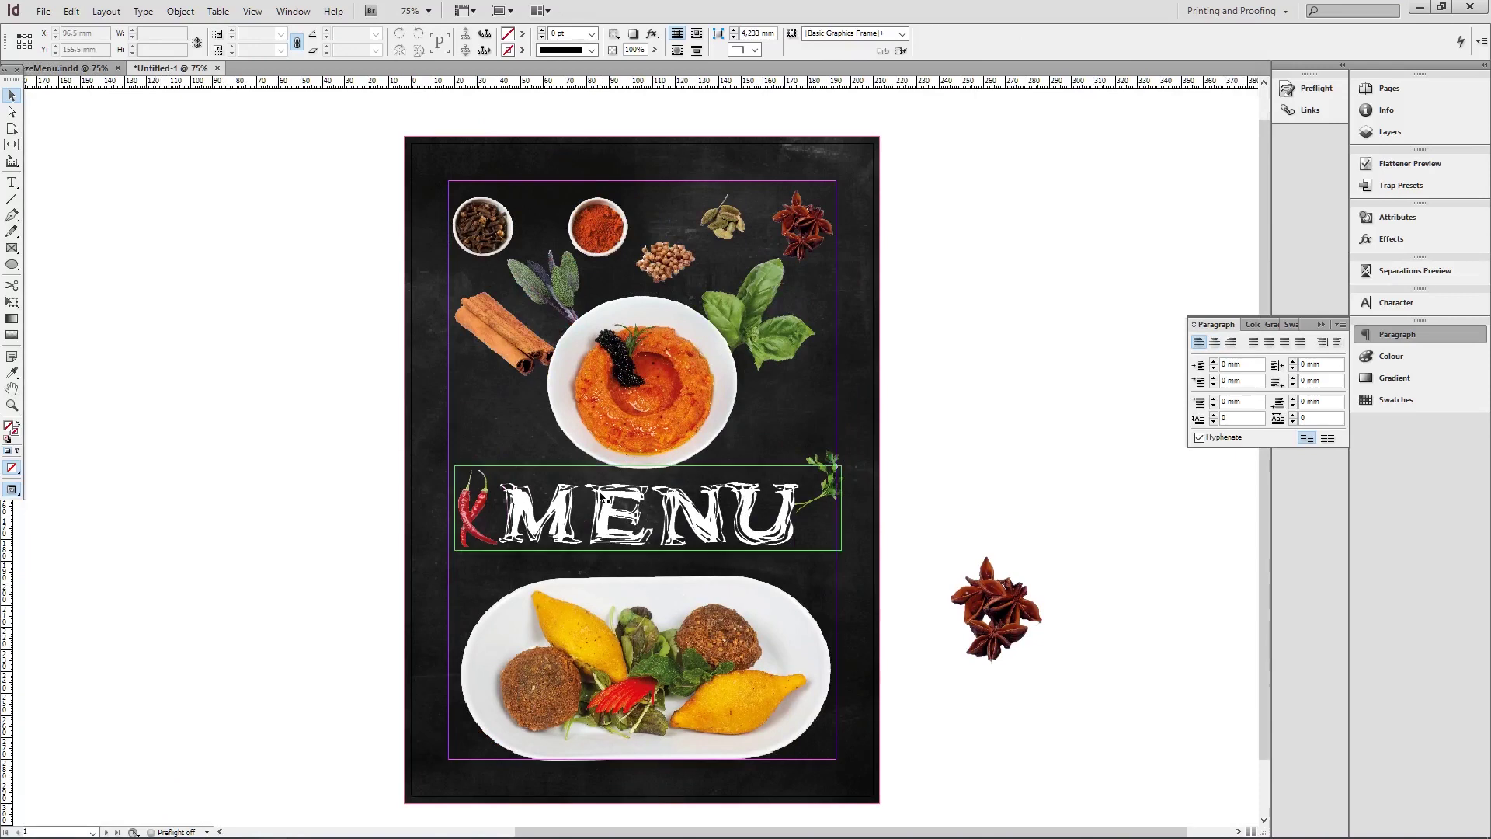
left_click(743, 497)
left_click(1396, 302)
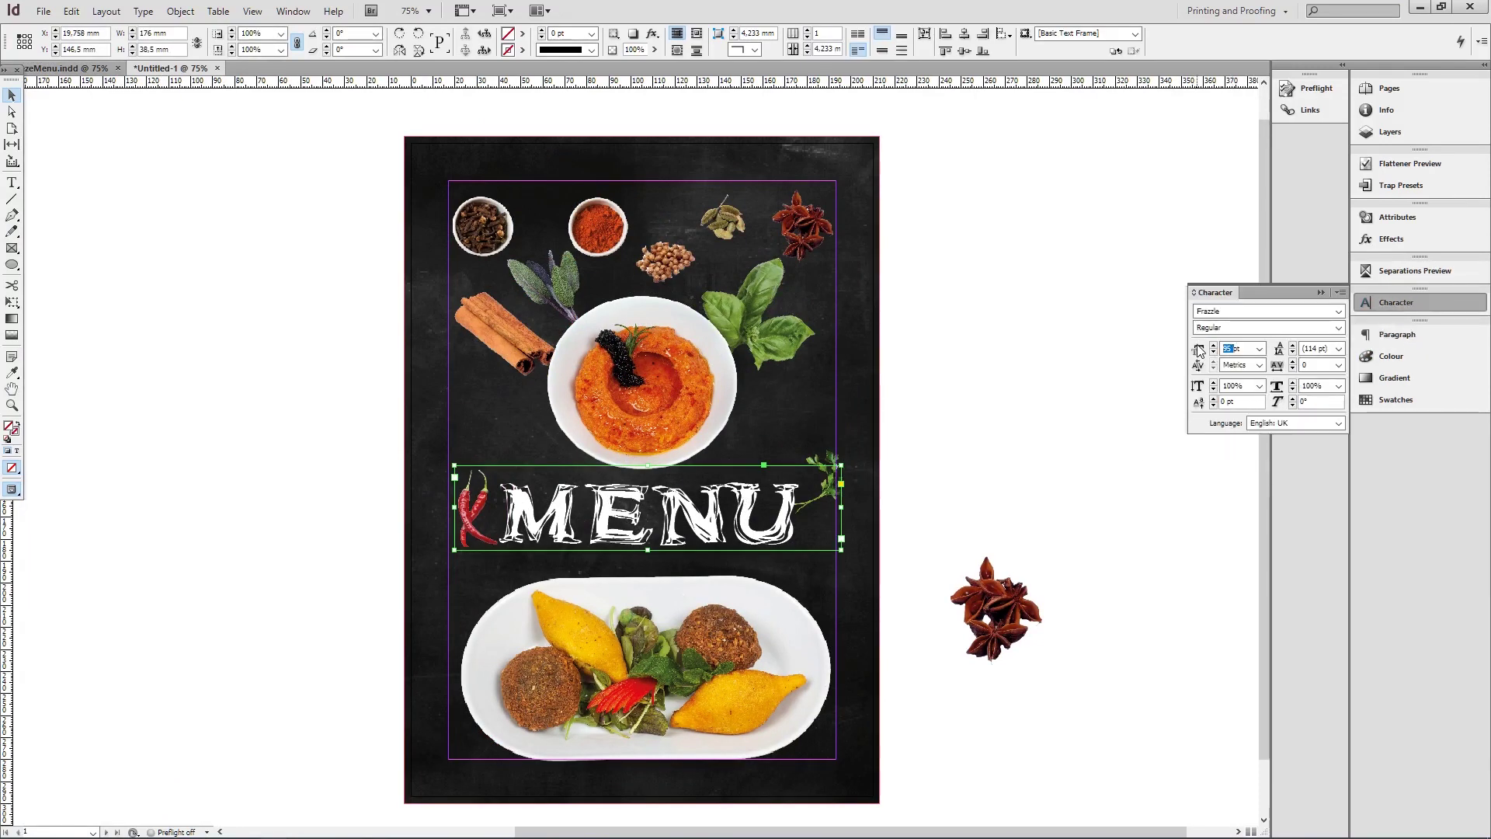
type("80")
key("Return")
left_click(1129, 369)
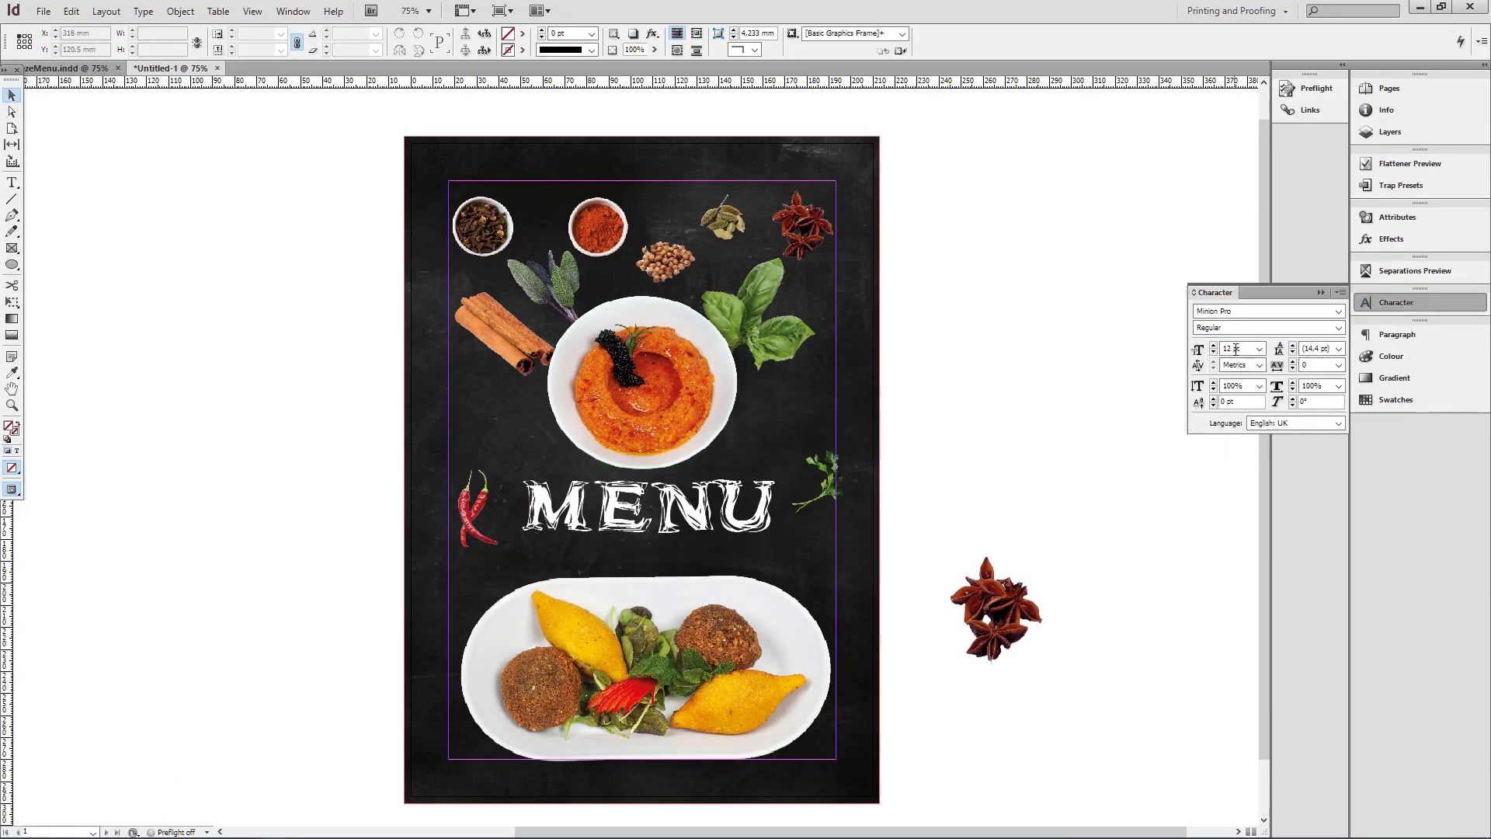
type("90")
key("Return")
left_click(837, 466)
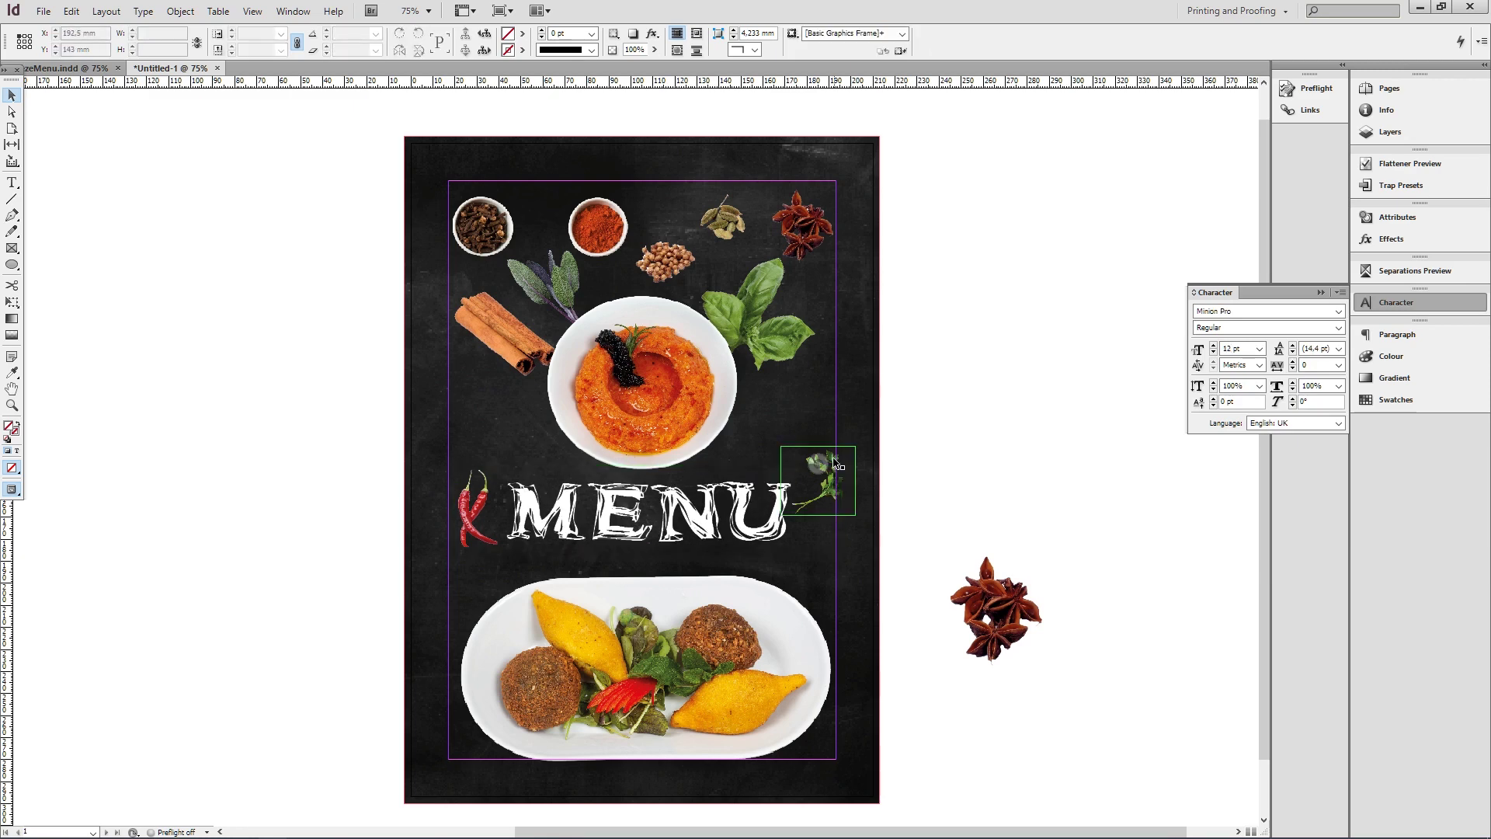
left_click(714, 503)
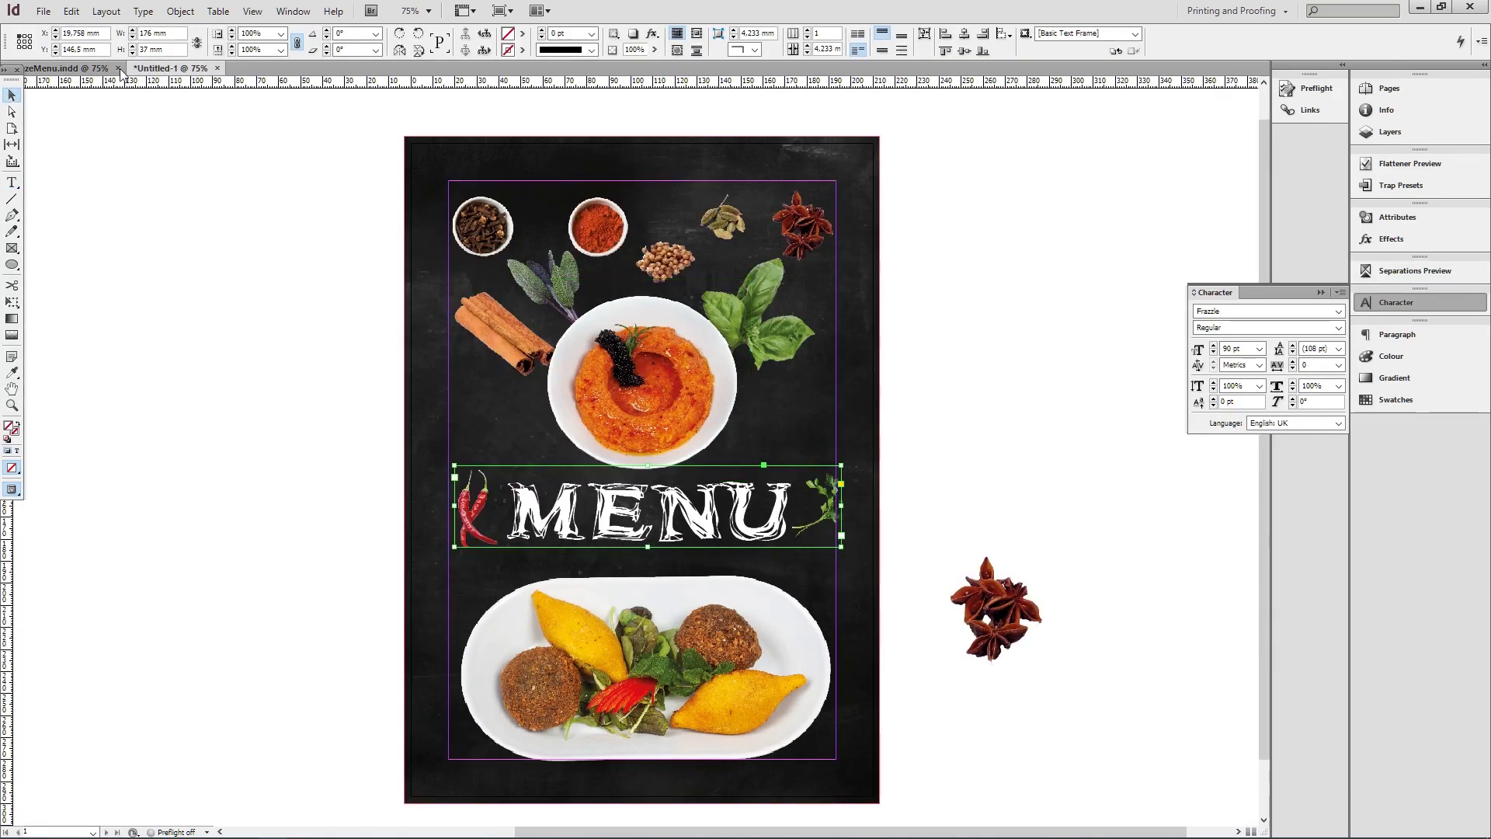
Add the text "Erikois mezet" in Frazzle at 36 pt, in a 124 × 13.5 mm frame directly below MENU.
key("t")
left_click_drag(499, 561, 839, 610)
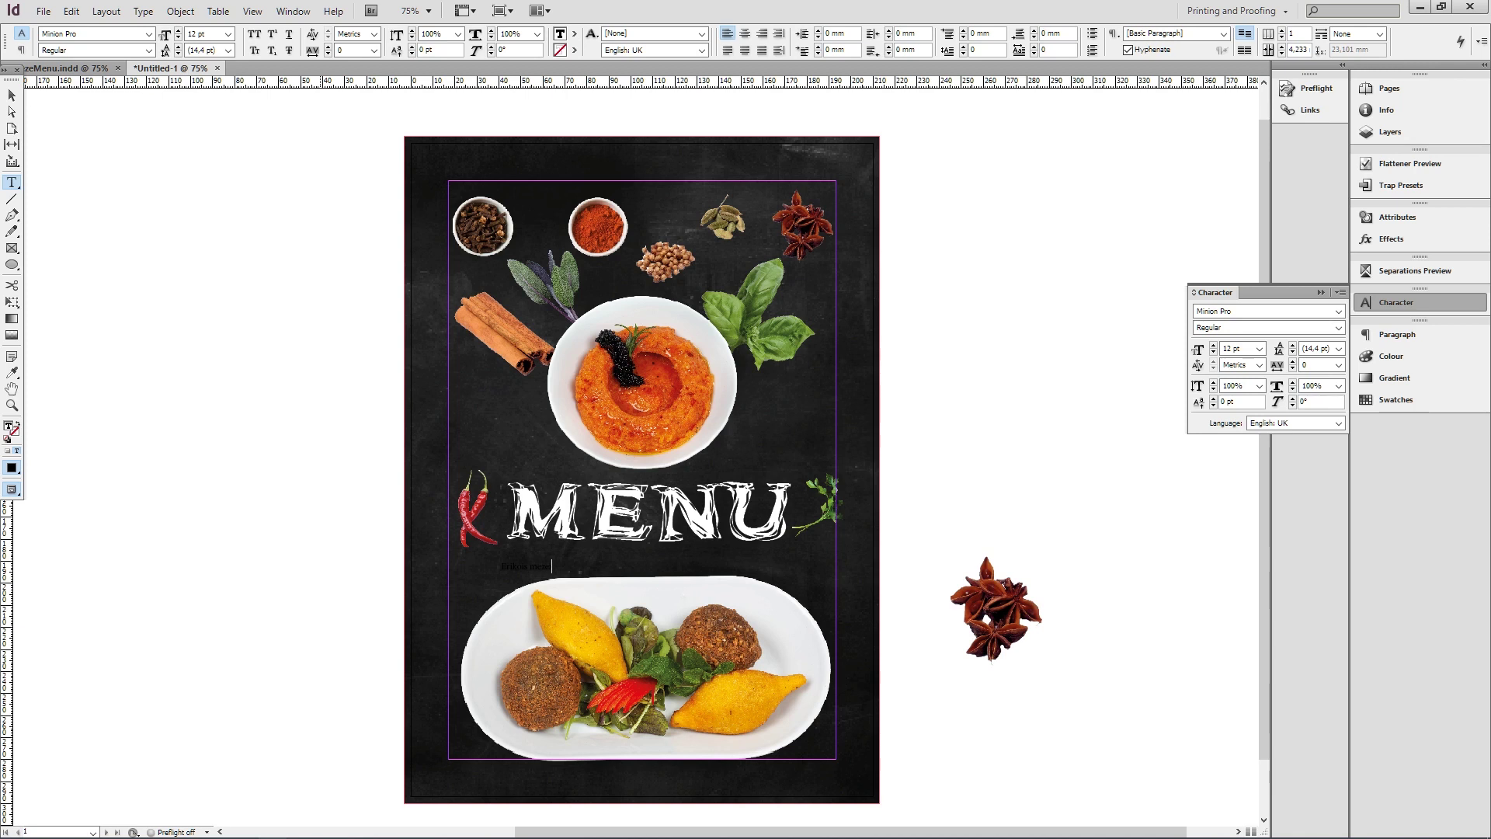
key("Escape")
type("Frazzle")
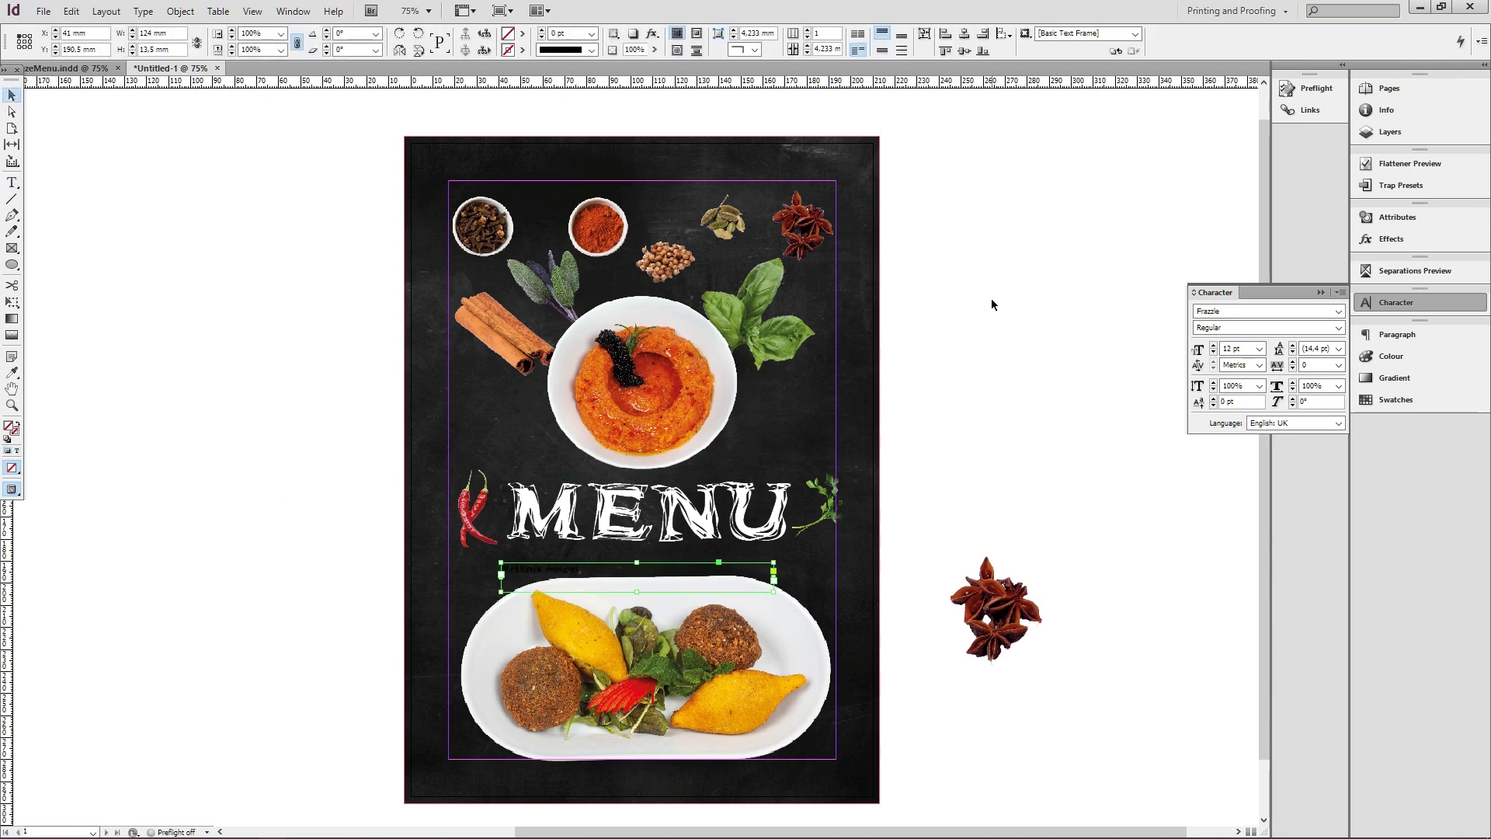
left_click(1260, 349)
left_click(1236, 481)
left_click_drag(637, 579, 661, 556)
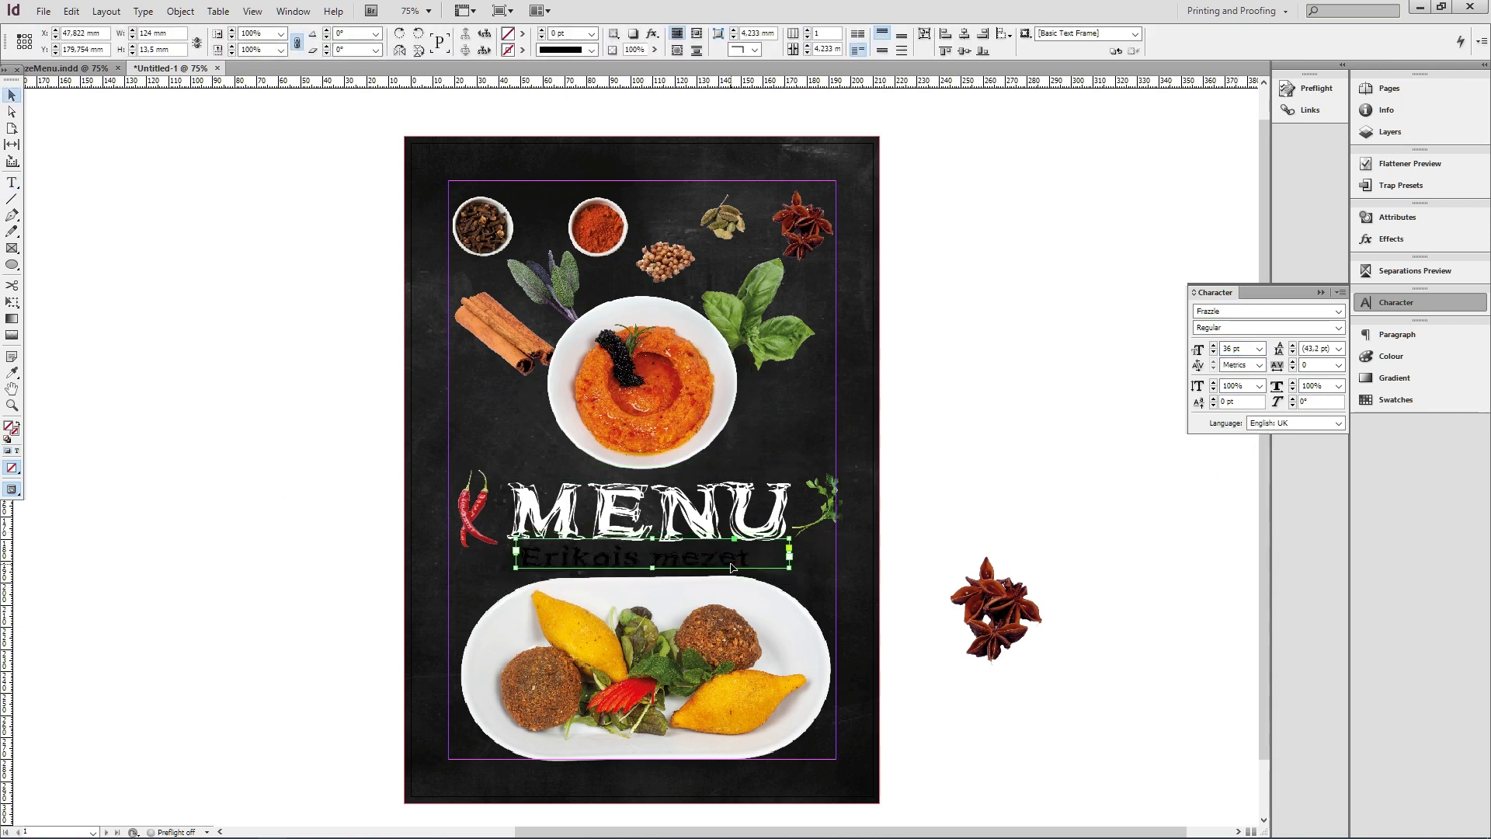
Shrink the dip bowl slightly and nudge it up, away from the MENU text.
left_click(678, 412)
left_click_drag(889, 214, 874, 224)
left_click(930, 229)
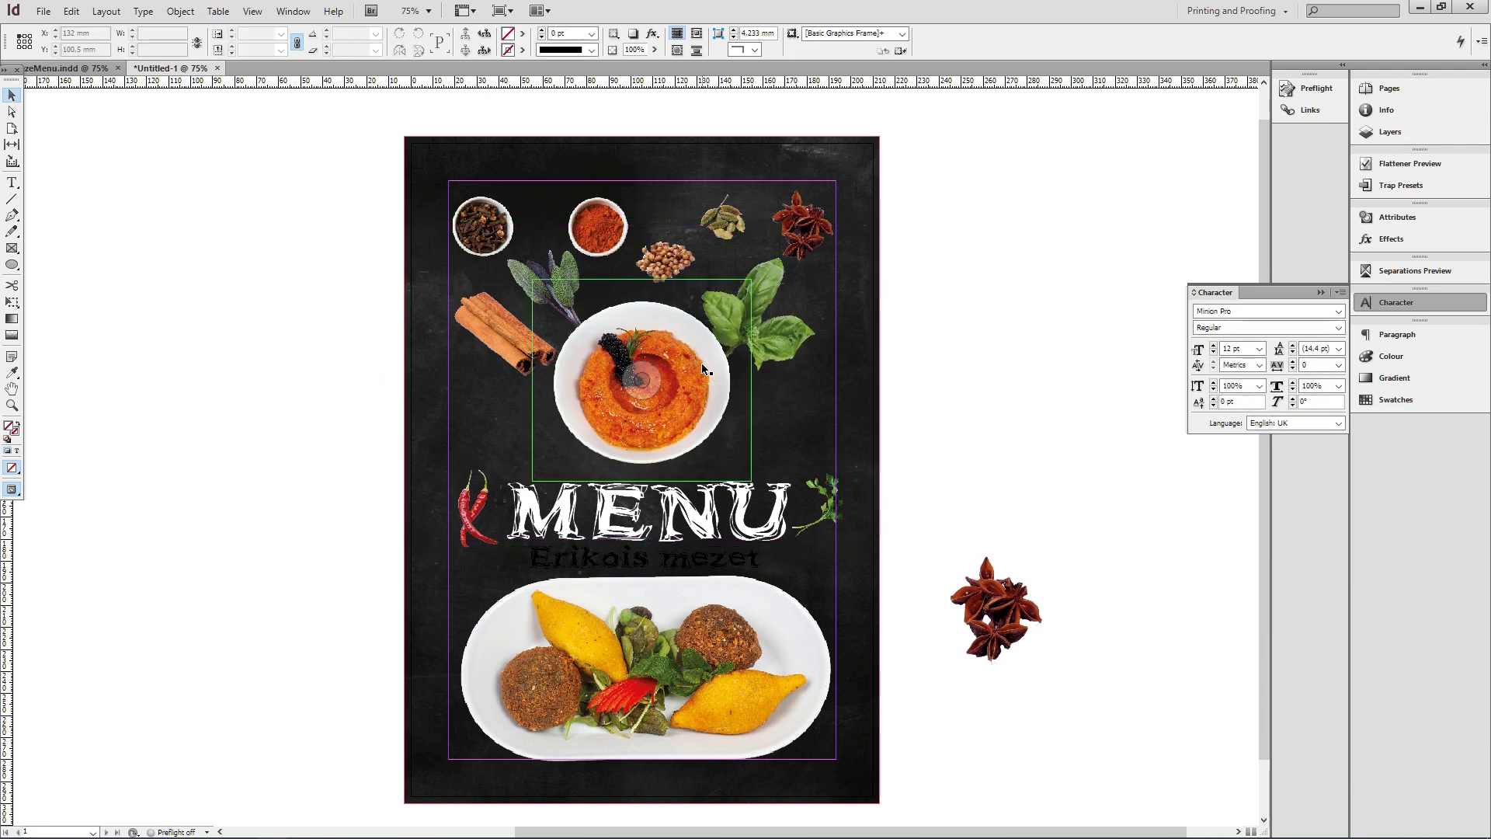
left_click_drag(702, 362, 705, 354)
left_click(975, 366)
Narrow the MENU frame to about 141 mm and raise it together with the parsley and chillies beside it.
left_click(692, 505)
left_click_drag(694, 505, 695, 492)
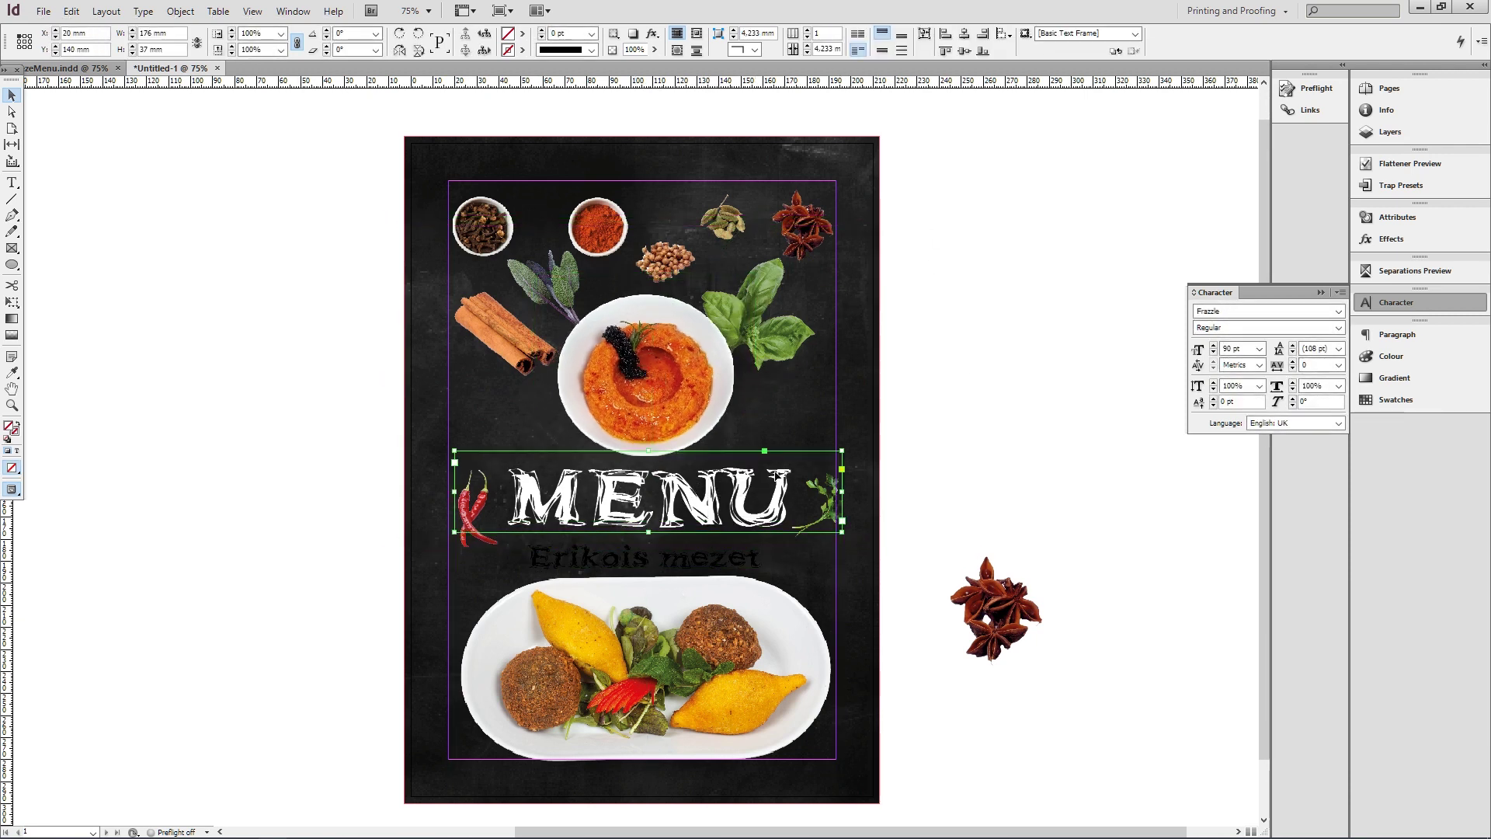
left_click_drag(842, 491, 826, 494)
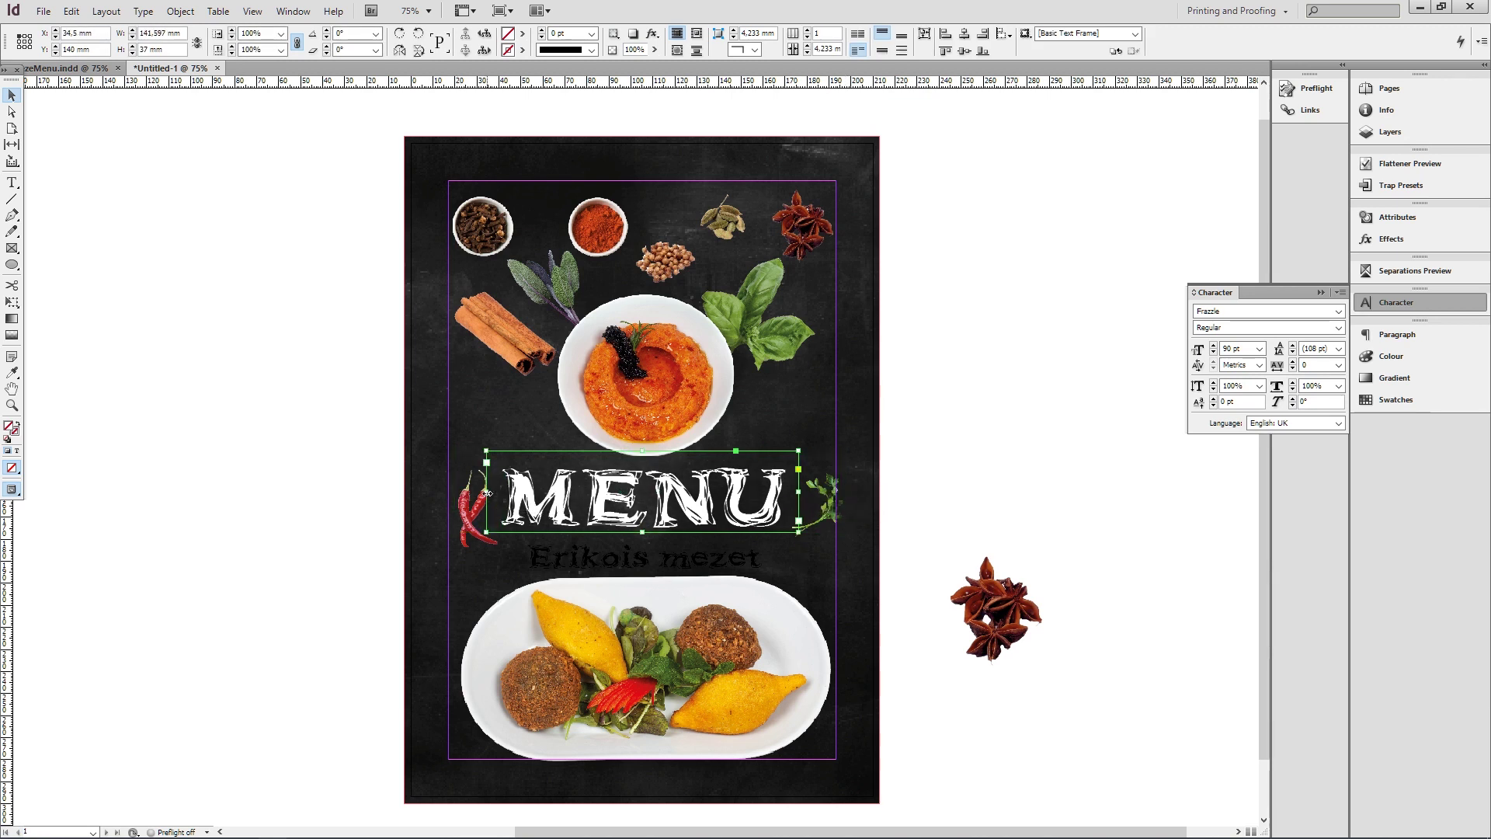
left_click(828, 495)
left_click_drag(453, 497, 452, 486)
Colour the "Erikois mezet" text [Paper] and nudge it up closer to MENU.
left_click(544, 555)
left_click(1390, 407)
left_click(1243, 389)
left_click_drag(719, 570, 723, 565)
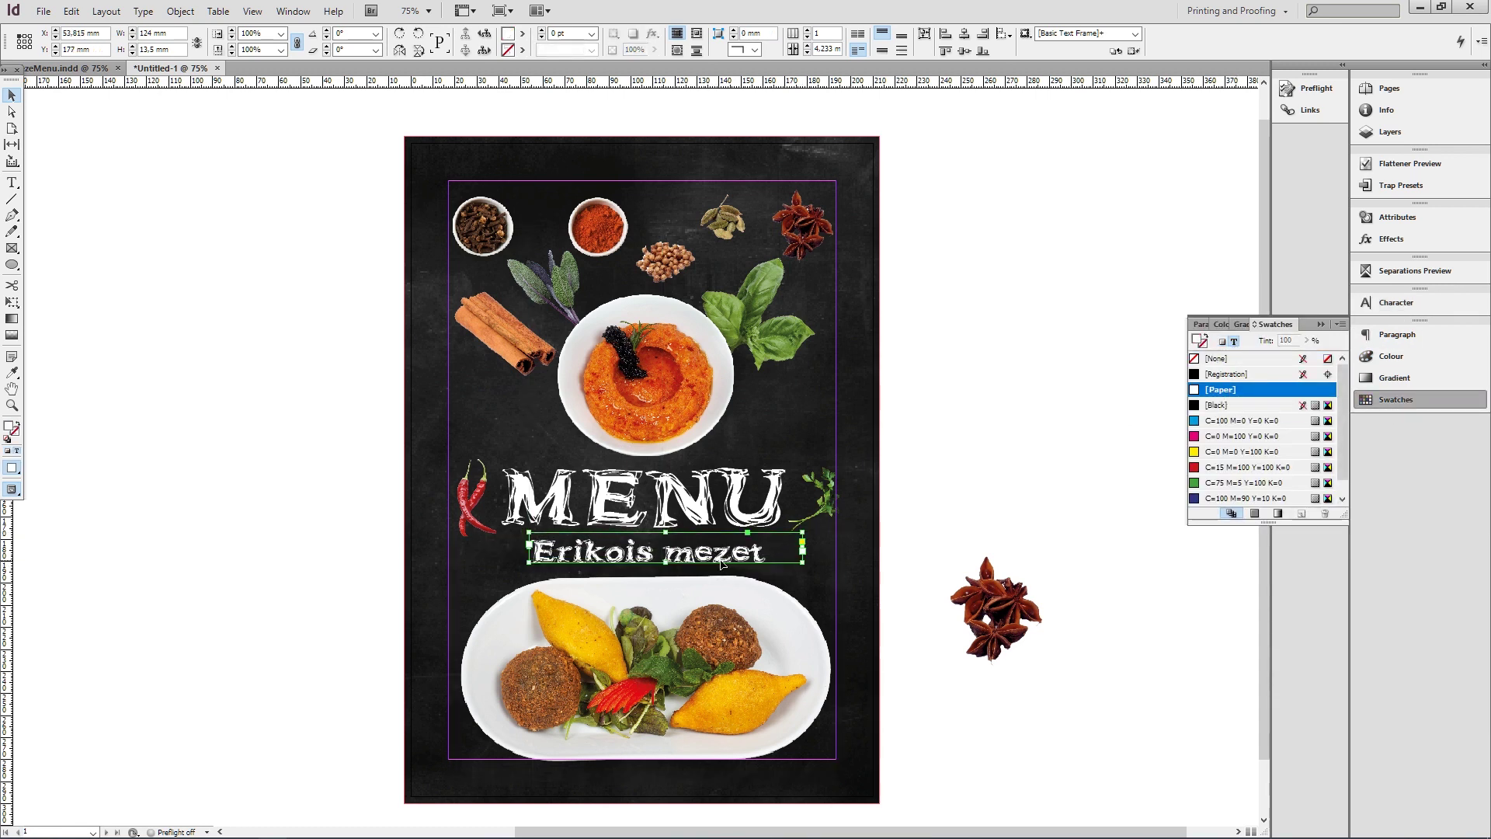
Reduce "Erikois mezet" to 25 pt and shift its frame to the middle beneath MENU.
left_click(1391, 307)
type("25")
key("Return")
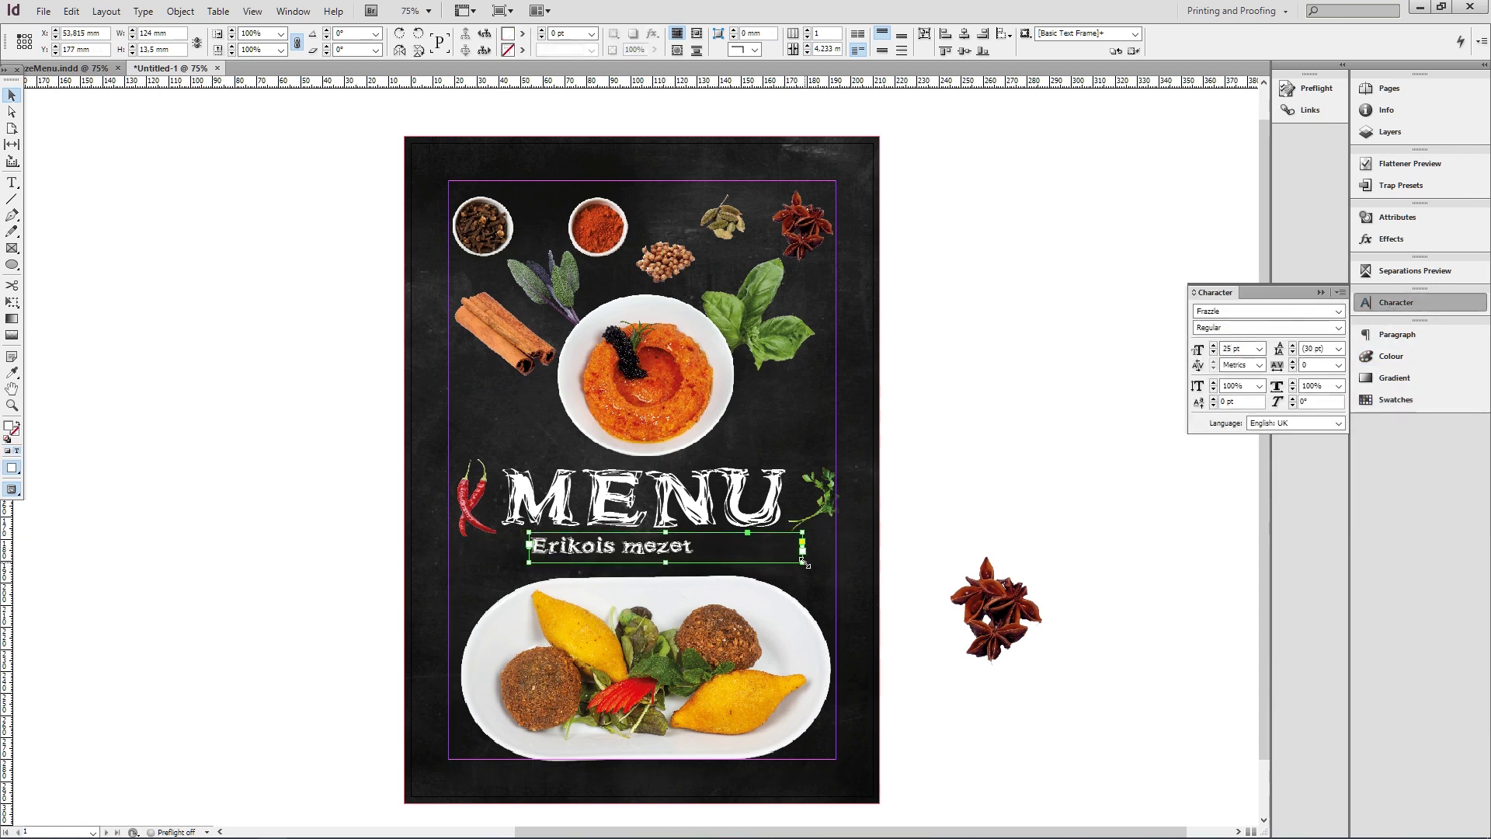
left_click_drag(687, 557, 688, 557)
left_click_drag(668, 547, 698, 548)
Align the "Erikois mezet" text, MENU, the dip bowl and the platter on their horizontal centres.
left_click(710, 508, "shift")
left_click(723, 426, "shift")
left_click(726, 613, "shift")
left_click(994, 35)
left_click(994, 35)
left_click(905, 286)
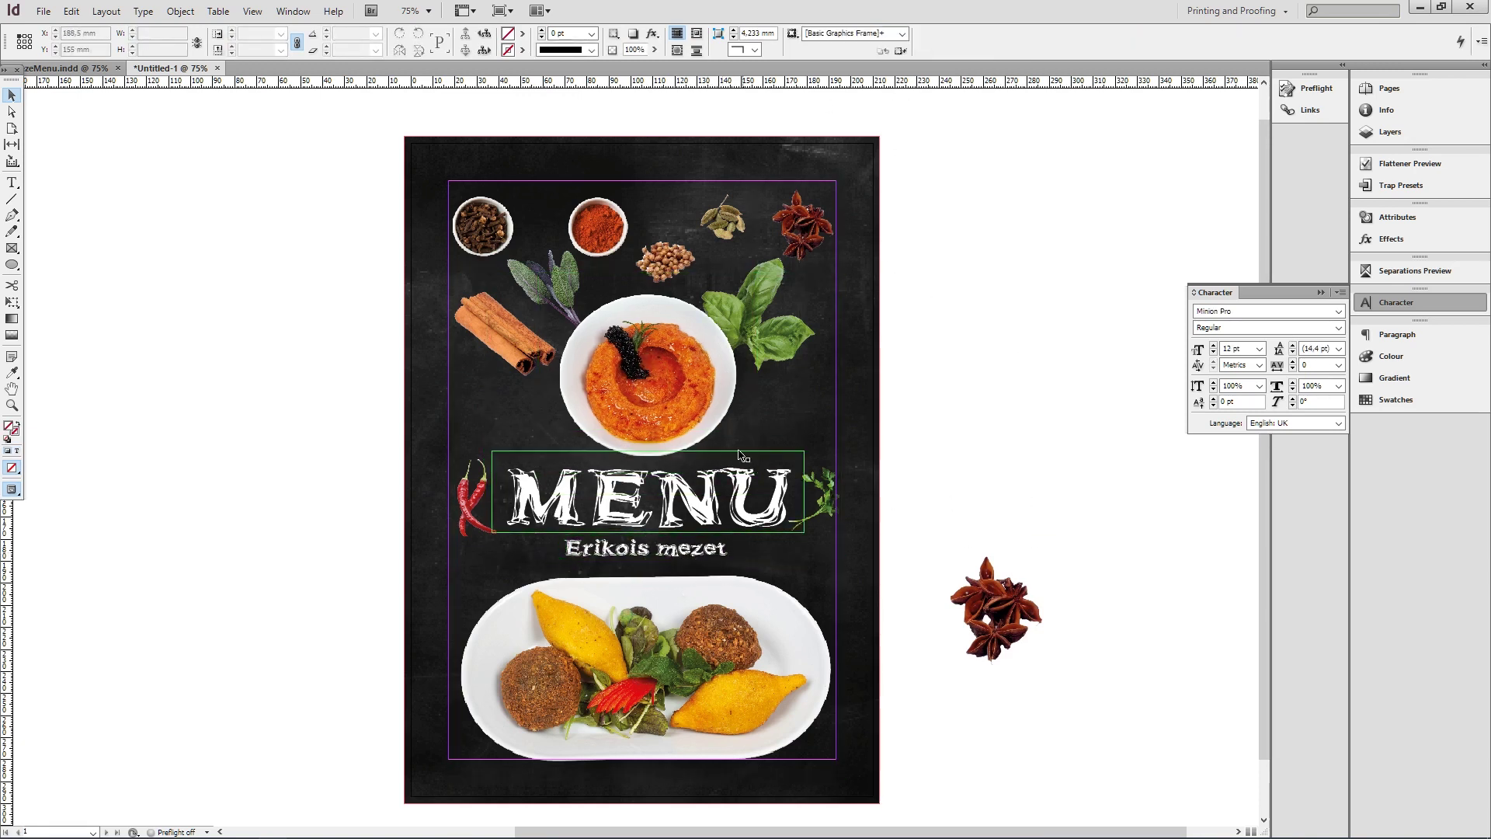
Place horizontal guides along the top, middle and bottom of "Erikois mezet" and draw a tapering triangle about 41 × 8 mm to its left.
scroll(690, 501, "up", 1)
left_click_drag(554, 86, 627, 577)
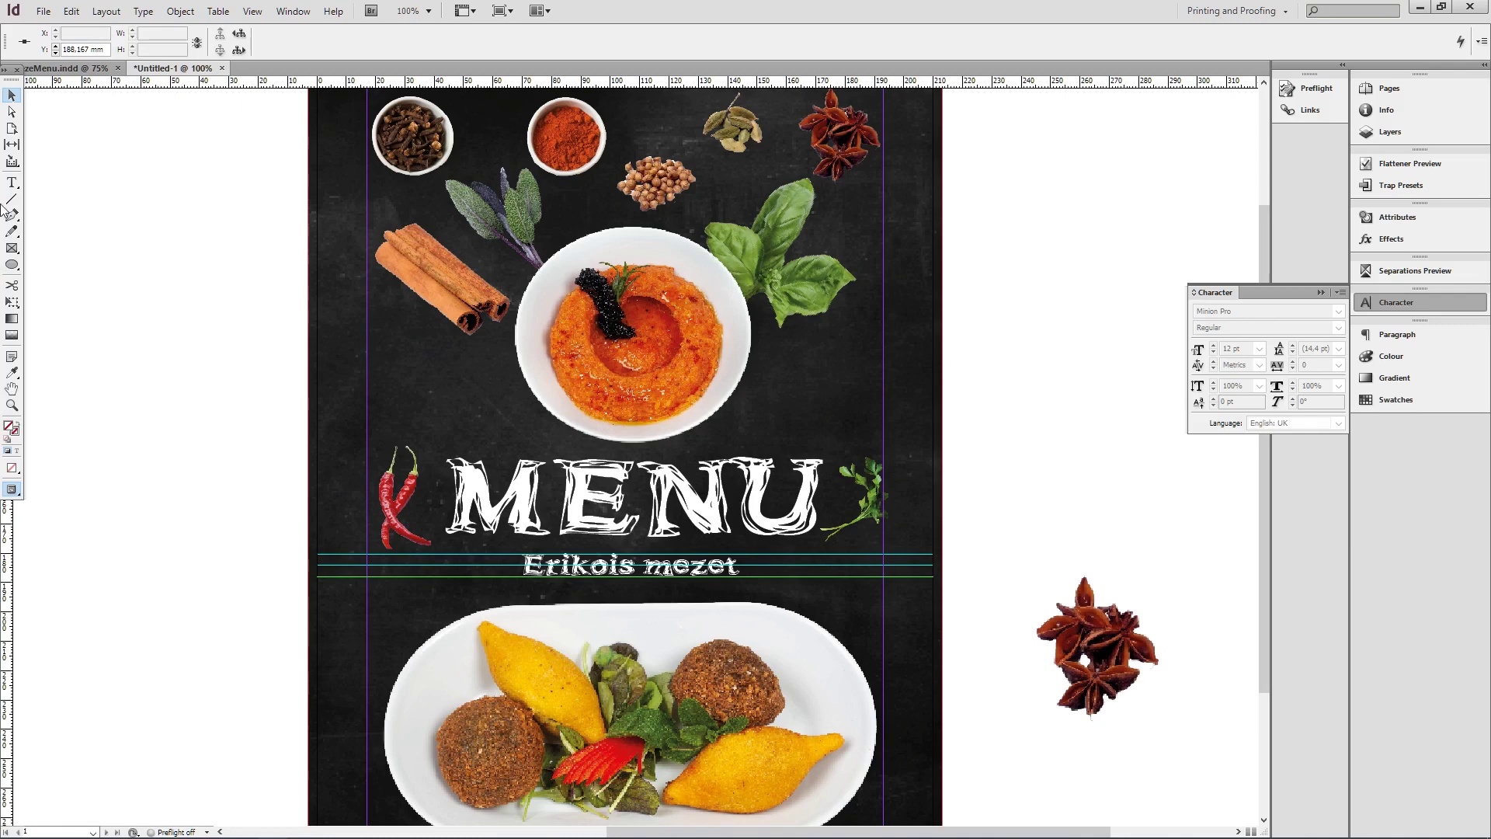
left_click(388, 554)
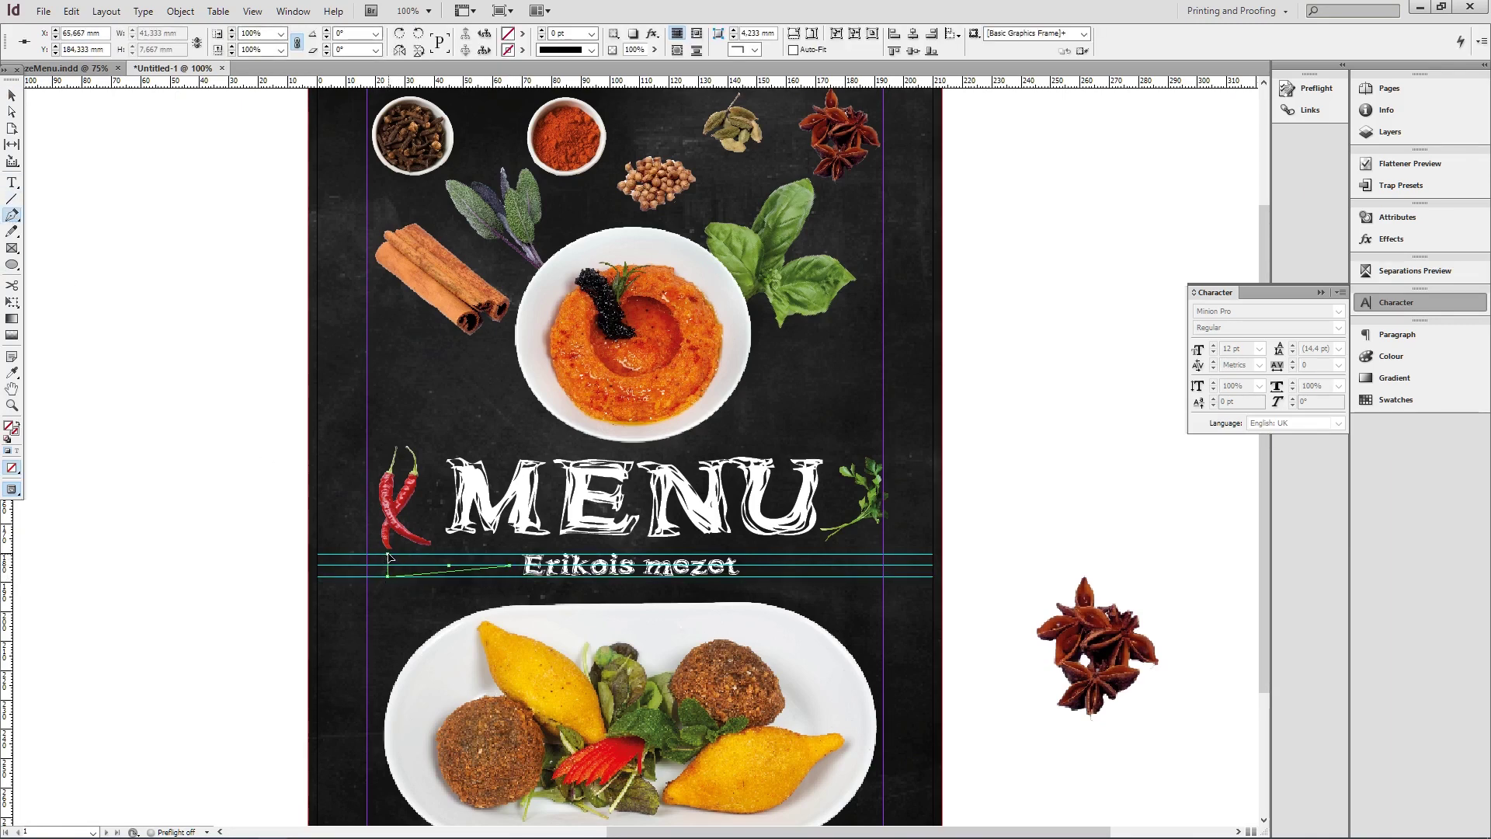
left_click(11, 95)
left_click(68, 69)
left_click(173, 68)
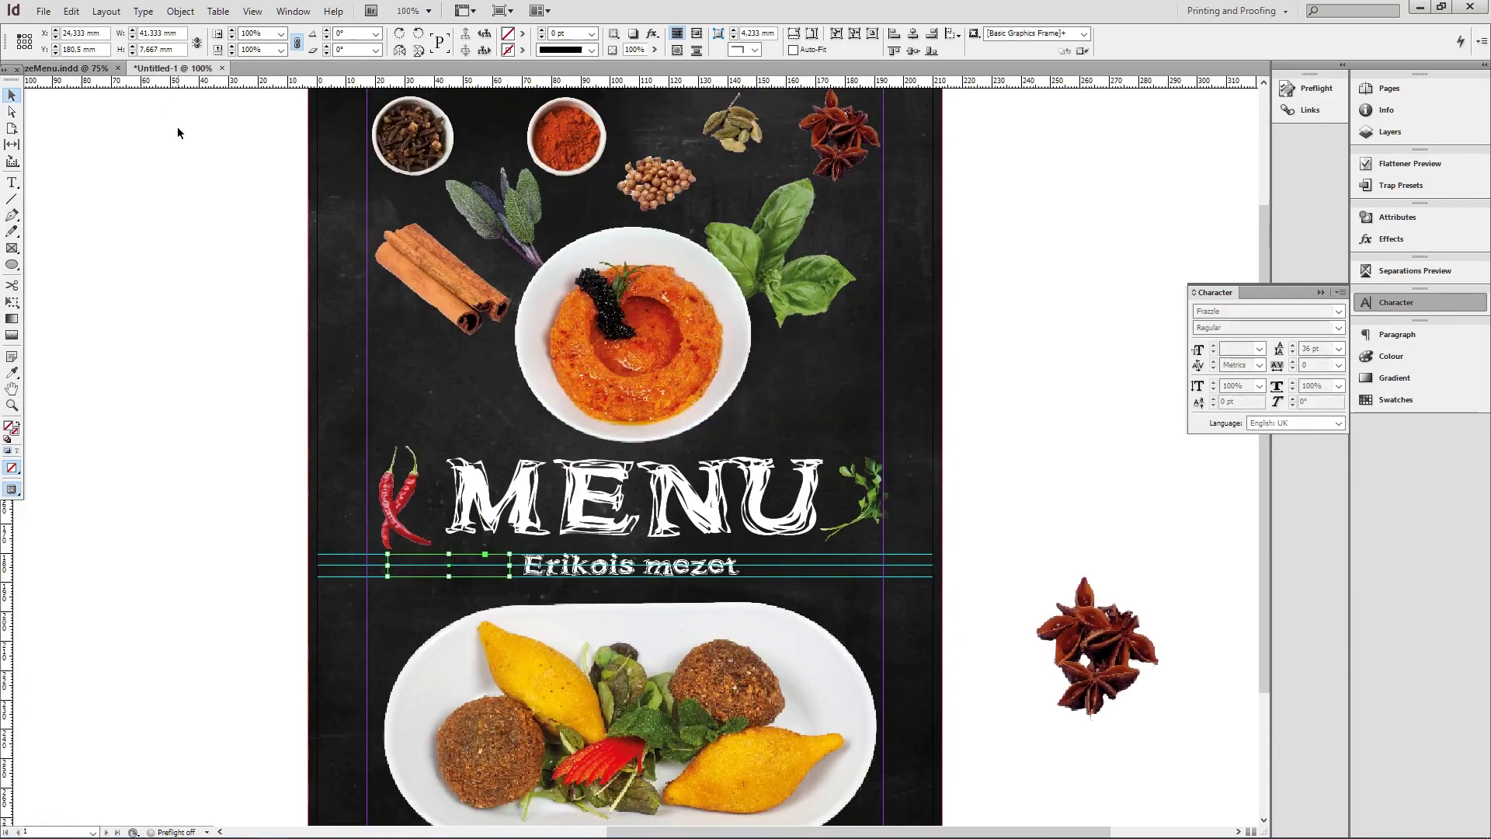
Fill the triangle with [Paper] and flatten it into a thin wedge about 3 mm high.
left_click(1396, 399)
left_click(1227, 389)
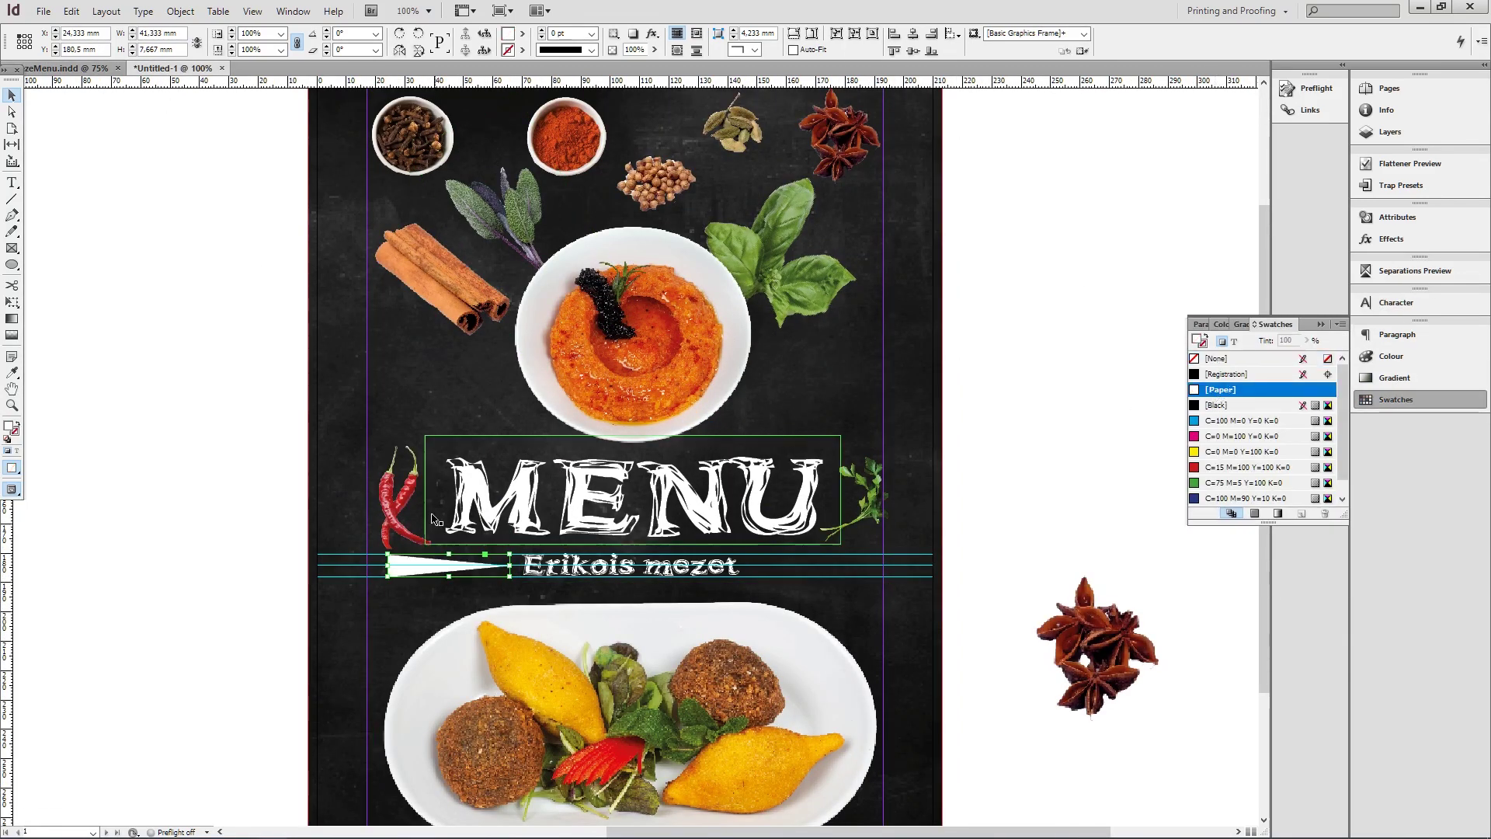
scroll(414, 567, "up", 2)
left_click_drag(362, 594, 362, 559)
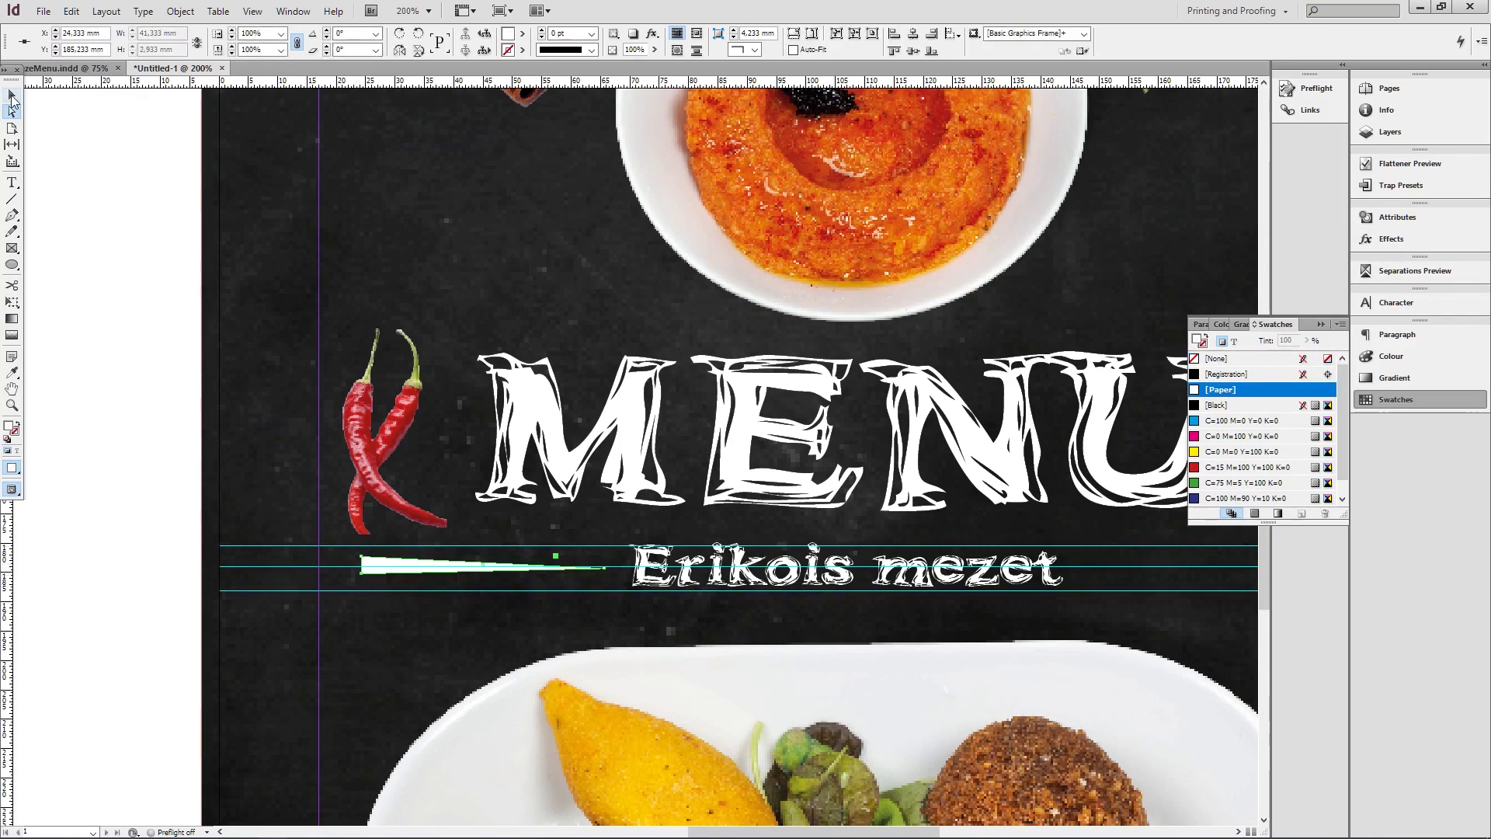
Place a mirrored copy of the white wedge to the right of "Erikois mezet" and delete the horizontal guides.
left_click(12, 99)
left_click_drag(611, 552, 335, 579)
left_click_drag(650, 571, 1103, 571)
scroll(896, 566, "down", 2)
key("space")
left_click_drag(895, 566, 670, 422)
left_click_drag(250, 376, 284, 470)
key("Delete")
Distribute the two wedges and the "Erikois mezet" text evenly across the line.
left_click(471, 424)
left_click(622, 424, "shift")
left_click(805, 427, "shift")
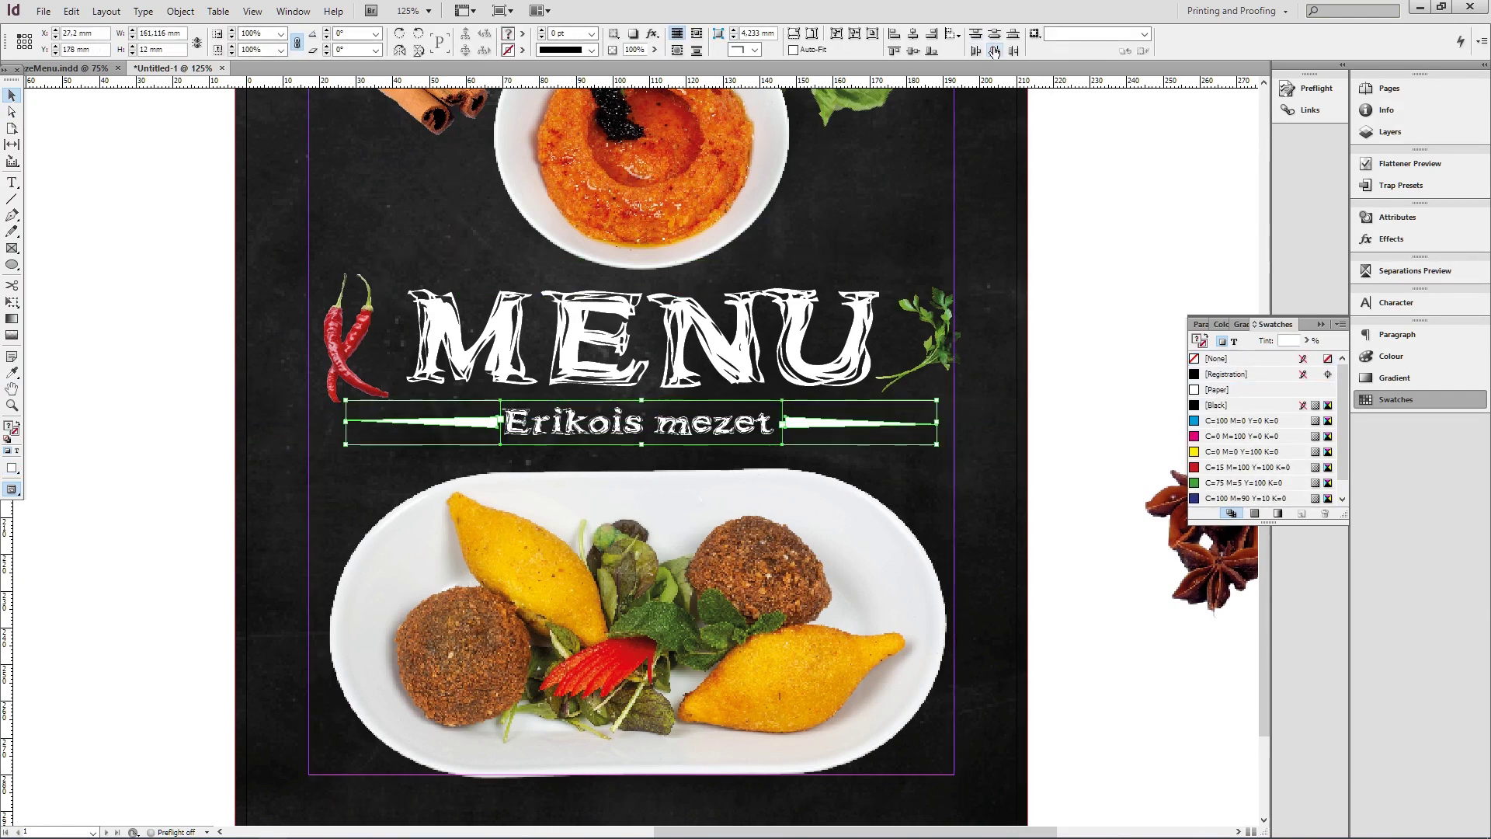
left_click(995, 51)
Trim the "Erikois mezet" frame closer to its text and distribute it evenly between the two wedges again.
left_click(474, 455)
left_click(661, 426)
left_click_drag(783, 445, 773, 443)
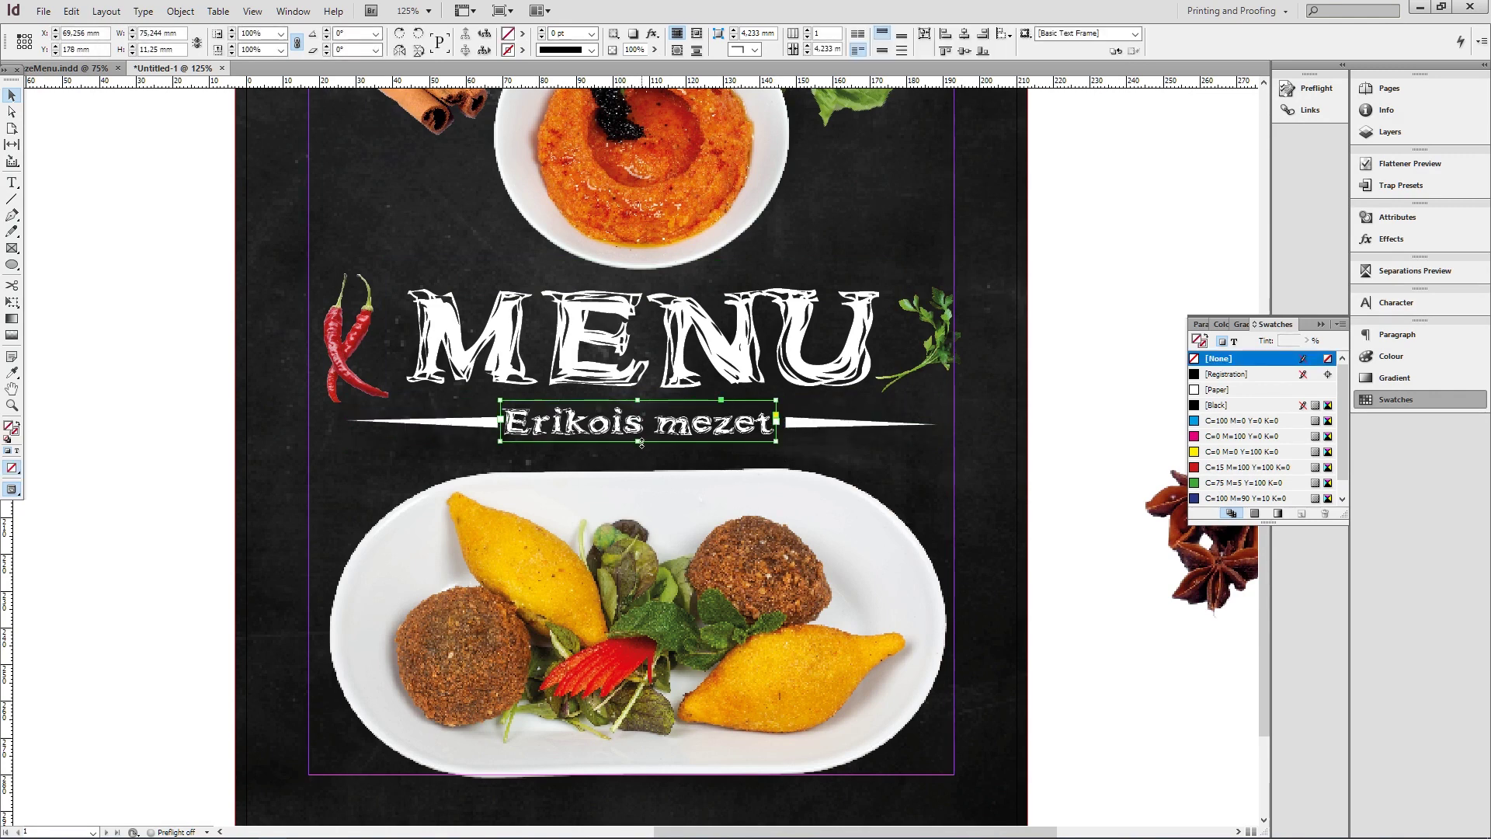
left_click(485, 423, "shift")
left_click(996, 52)
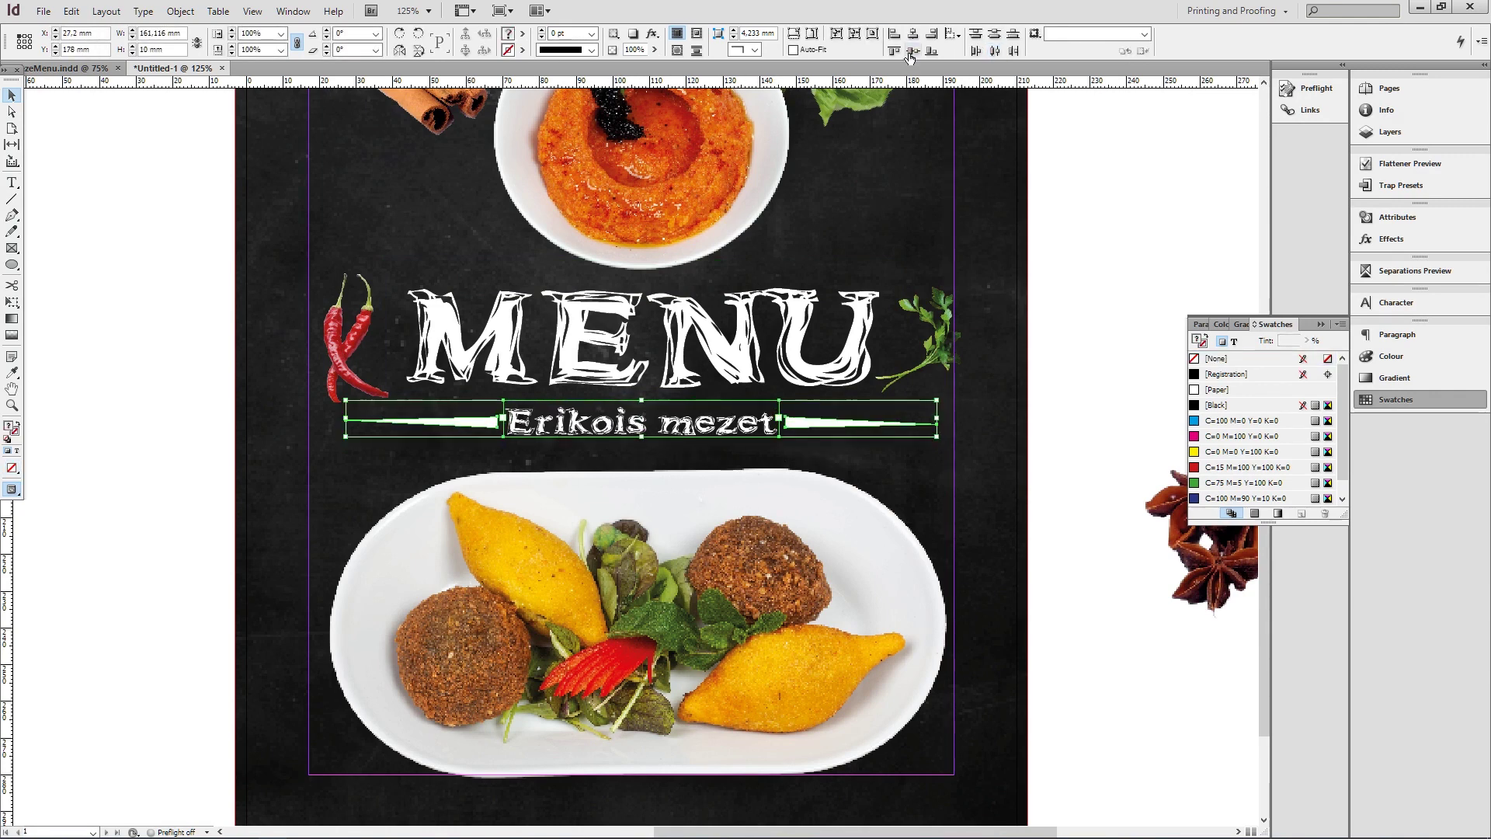
left_click(1092, 241)
Move both wedges and "Erikois mezet" together slightly up towards MENU.
left_click(483, 423)
left_click(563, 424, "shift")
left_click(803, 424, "shift")
left_click_drag(701, 424, 753, 392)
left_click(690, 457)
Delete the spare star anise from the pasteboard and nudge the platter slightly left on the page.
scroll(684, 496, "down", 3)
scroll(952, 435, "up", 1)
left_click(1013, 540)
left_click(1089, 607)
key("Delete")
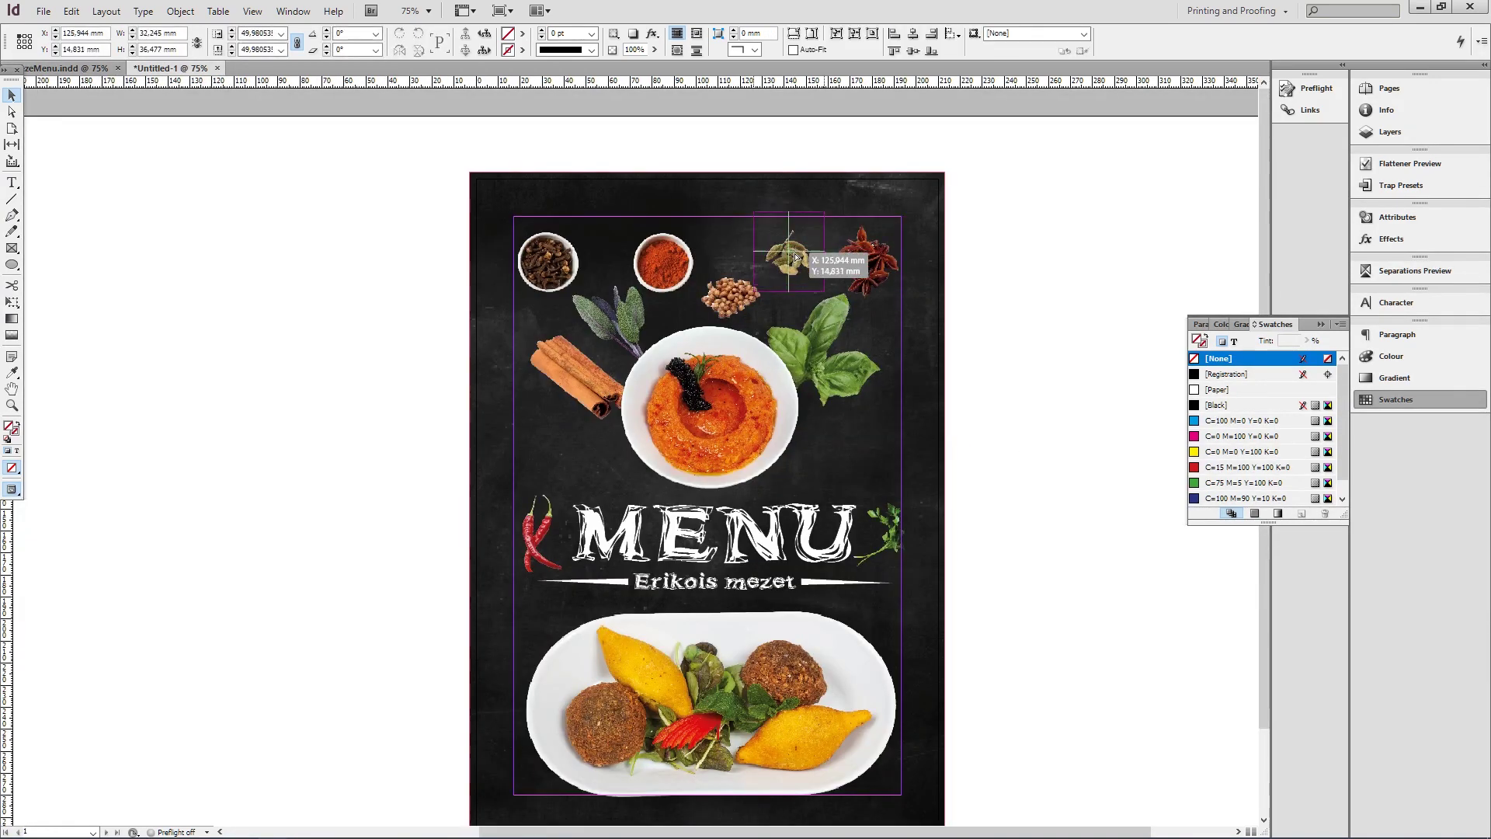
scroll(838, 703, "down", 1)
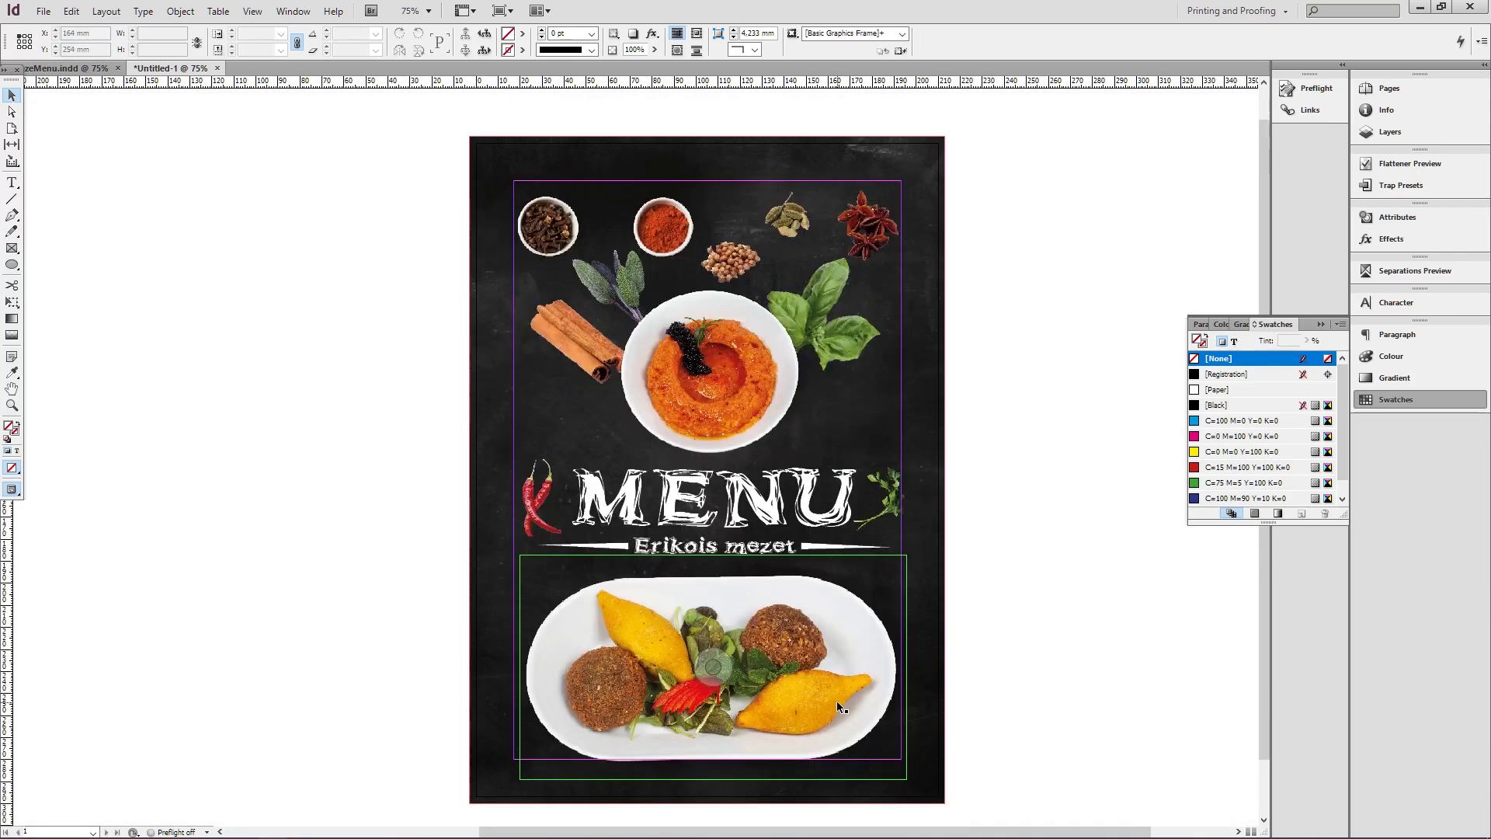
left_click_drag(845, 664, 827, 673)
left_click_drag(922, 524, 1114, 715)
key("Delete")
Raise the clove bowl slightly and shift the paprika bowl a little up and left to match it.
scroll(1023, 584, "down", 1)
scroll(1022, 583, "up", 1)
left_click_drag(818, 832, 852, 833)
left_click(12, 388)
left_click_drag(656, 412, 654, 393)
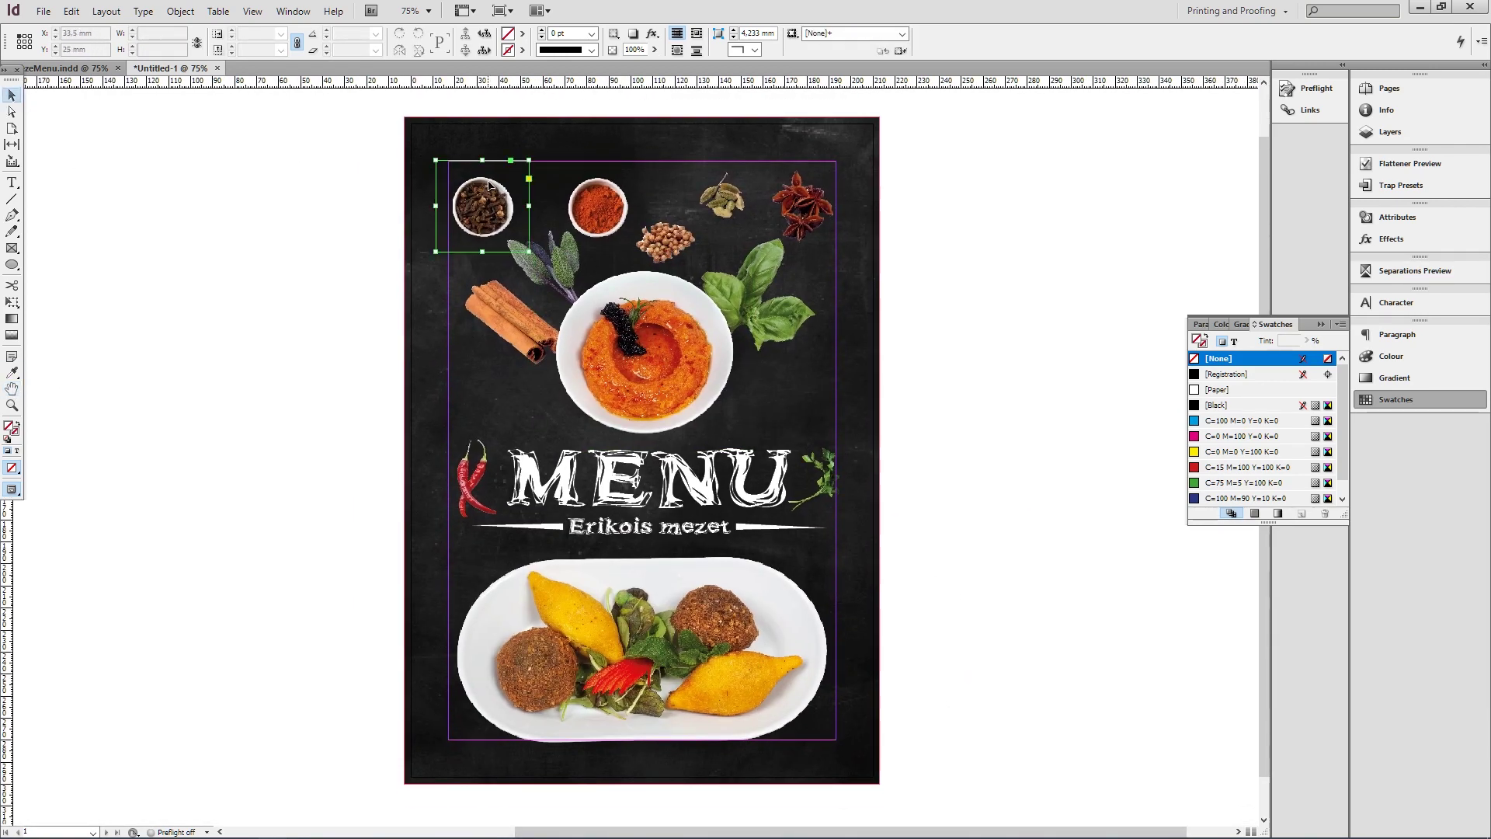
left_click_drag(486, 185, 486, 178)
left_click_drag(525, 237, 518, 235)
left_click_drag(624, 222, 618, 216)
left_click(902, 278)
Enlarge the frame of the basil sprig beside the dip bowl.
left_click(761, 265)
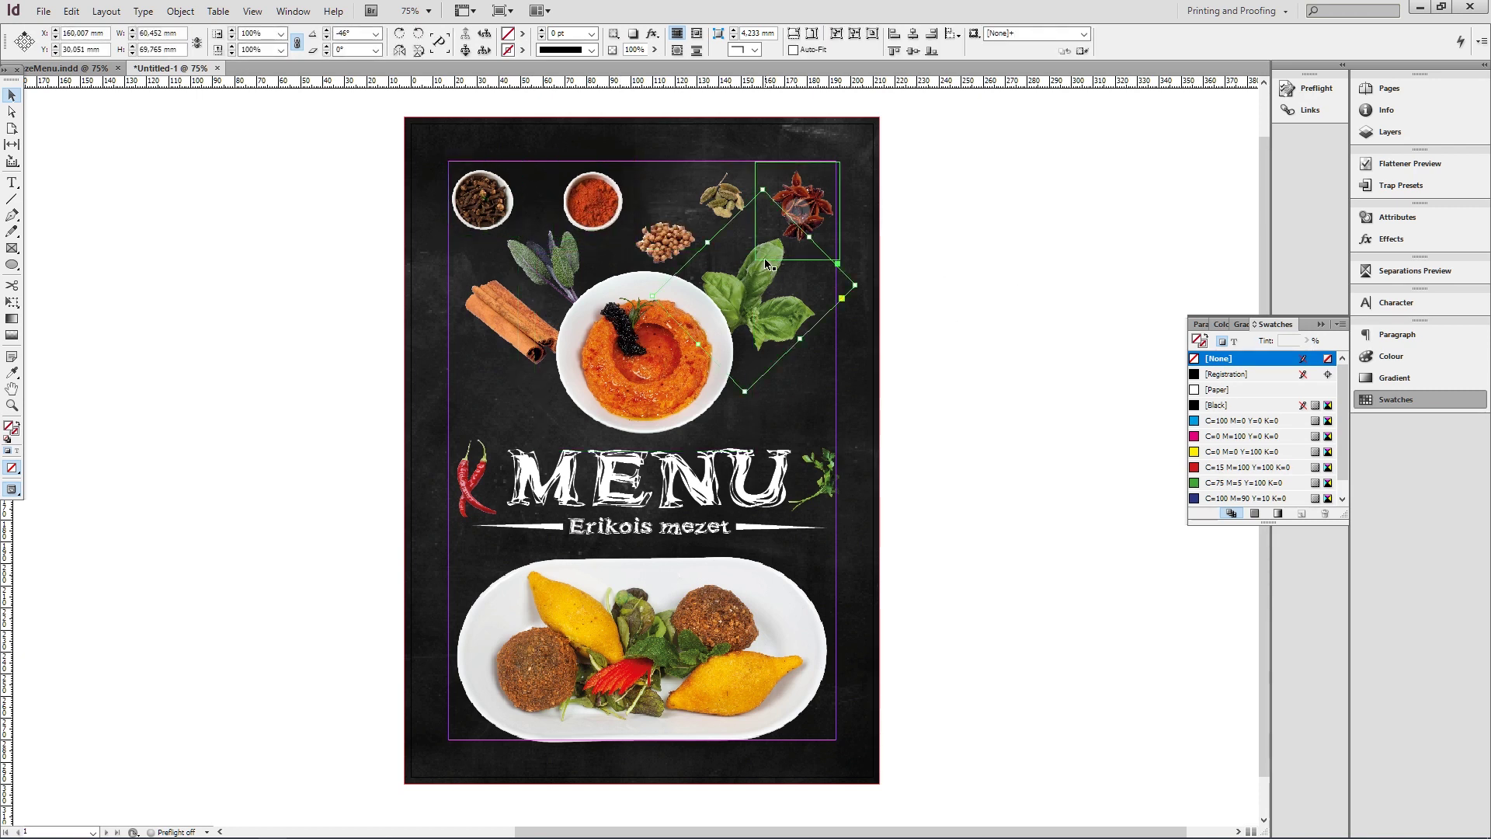
left_click(756, 281)
left_click_drag(762, 209, 773, 196)
left_click(998, 246)
left_click(821, 321)
left_click_drag(856, 286, 945, 280)
left_click(957, 245)
left_click_drag(781, 309, 891, 341)
key("ctrl+z")
left_click(805, 203)
key("ctrl+z")
Scale the basil image inside its frame to about 119%.
left_click(757, 286)
double_click(889, 313)
double_click(889, 313)
left_click(933, 334)
left_click(750, 279)
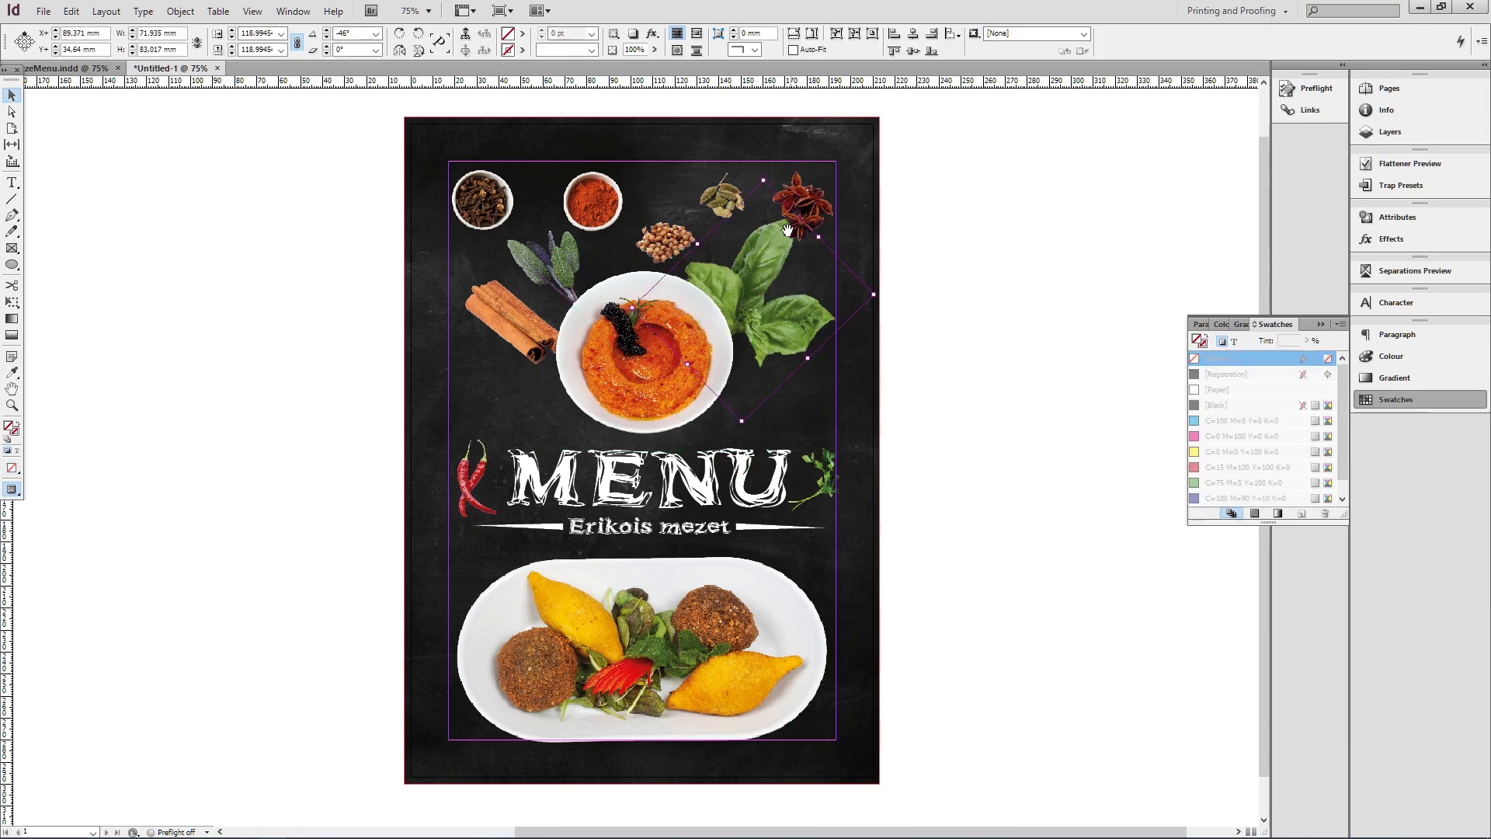
left_click_drag(761, 202, 764, 198)
Rotate the basil to -57° and position it lower beside the dip bowl, reaching the page's right margin.
left_click(932, 334)
left_click_drag(793, 315, 805, 368)
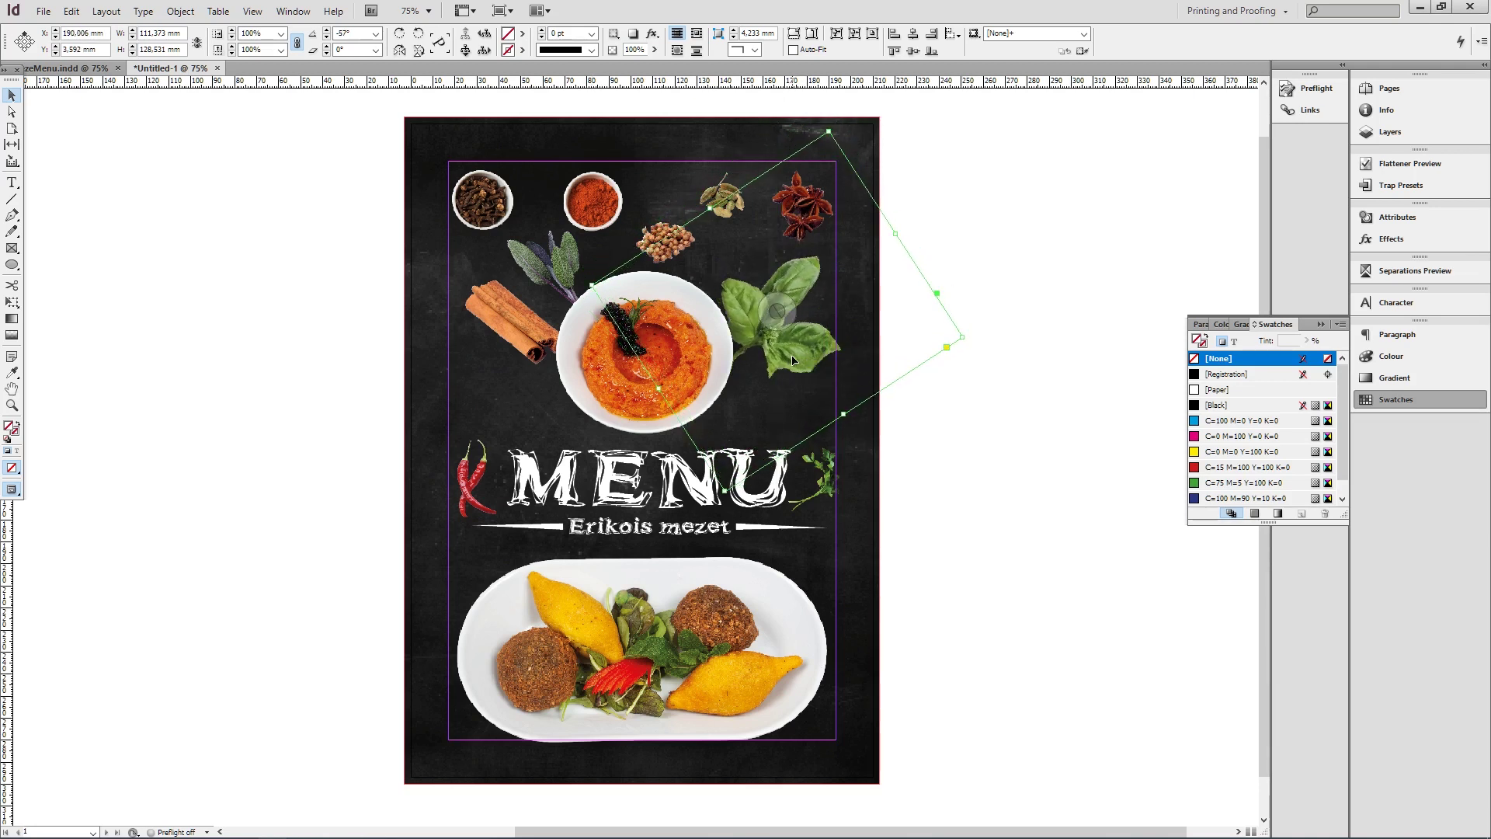
left_click(933, 309)
left_click(543, 334)
left_click_drag(509, 294, 508, 297)
left_click(1000, 359)
left_click(807, 270)
left_click_drag(807, 270, 813, 266)
left_click(1062, 308)
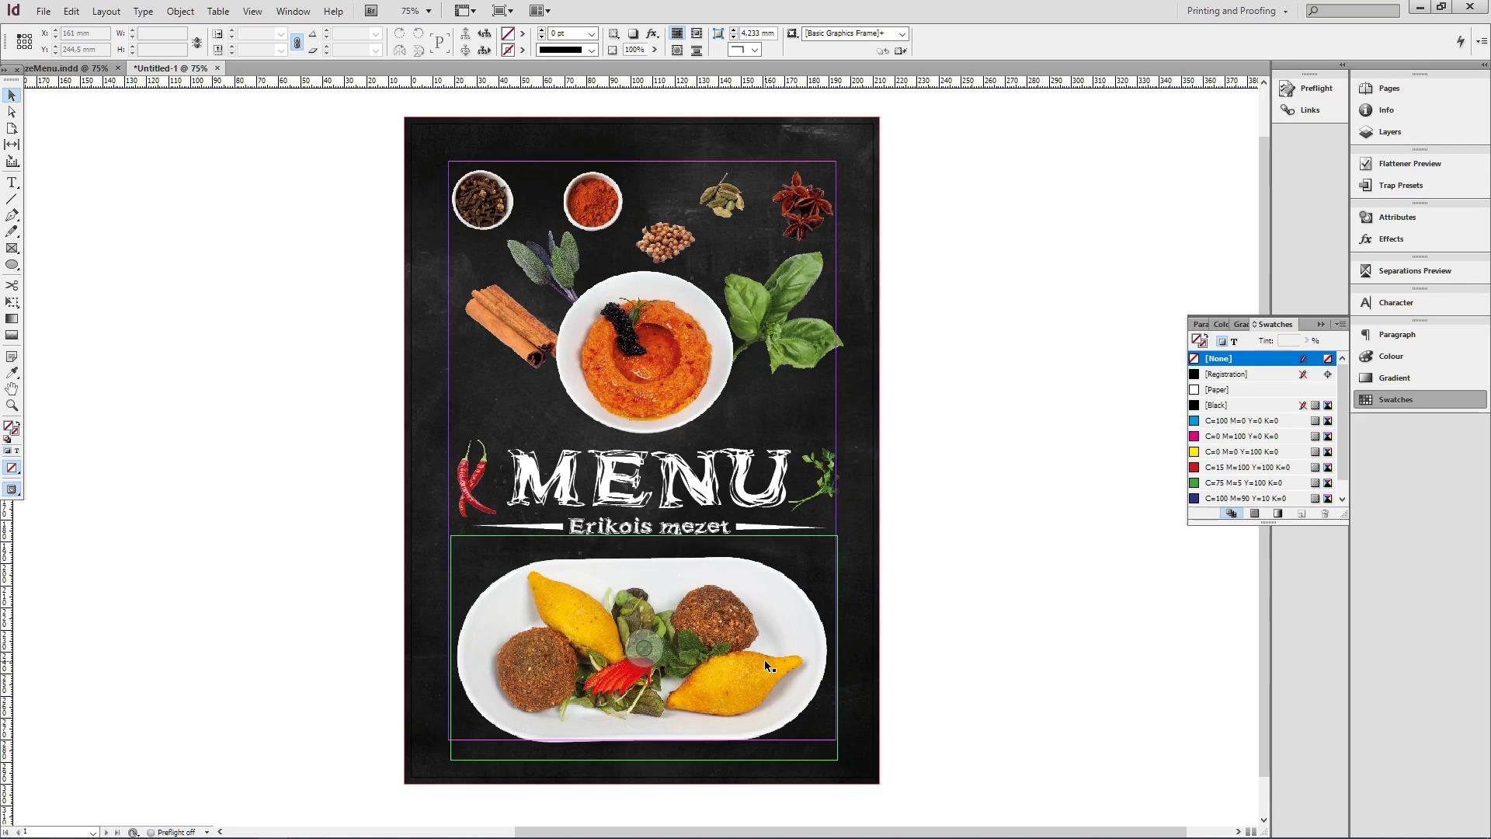
Export the cover as Adobe PDF (Print) named MenuCover.pdf into a new Menu folder on the desktop.
left_click(44, 12)
mouse_move(103, 299)
left_click(319, 309)
left_click(507, 68)
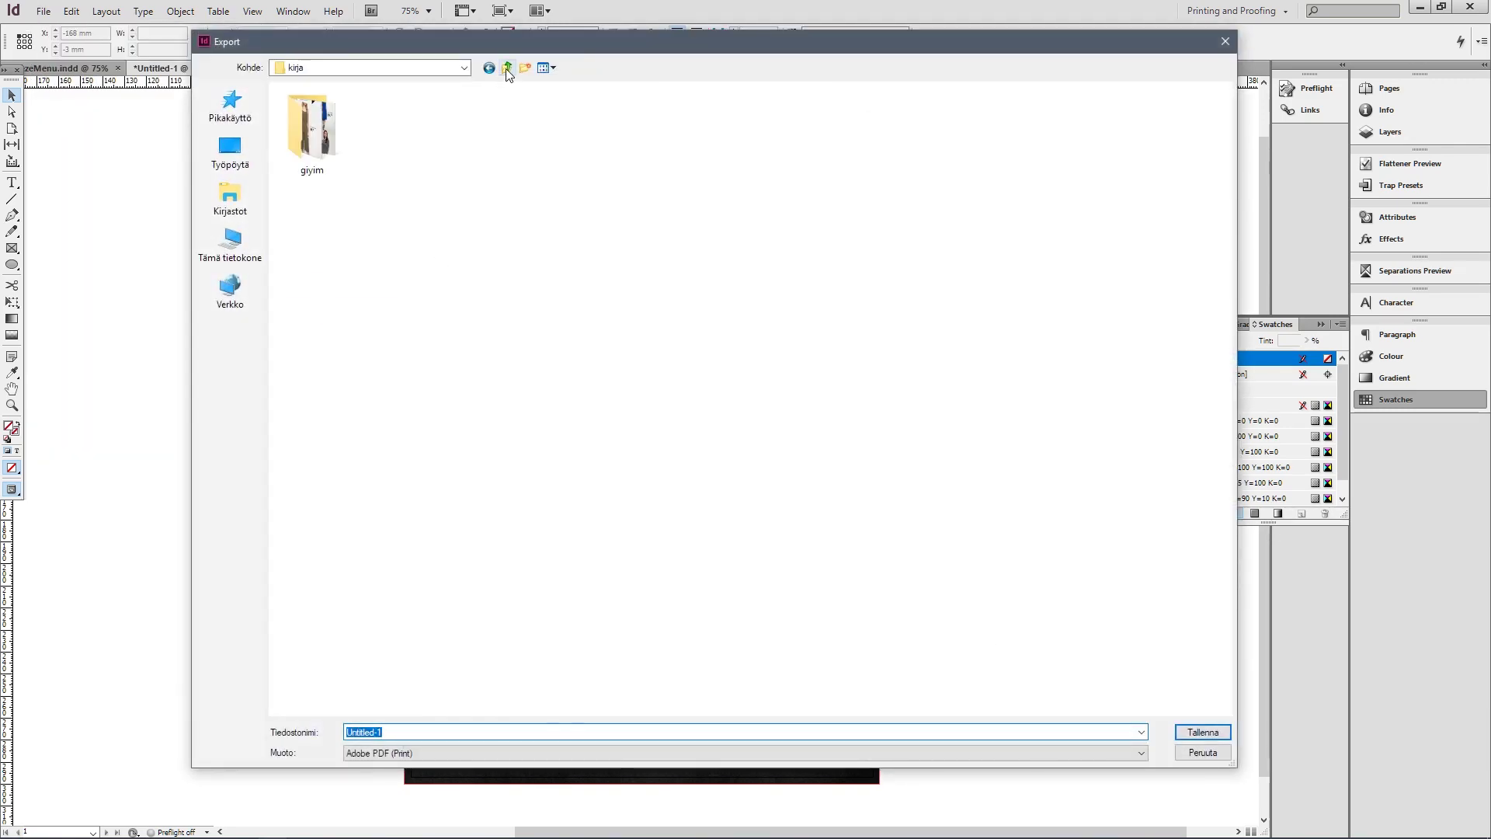
left_click(464, 69)
left_click(331, 125)
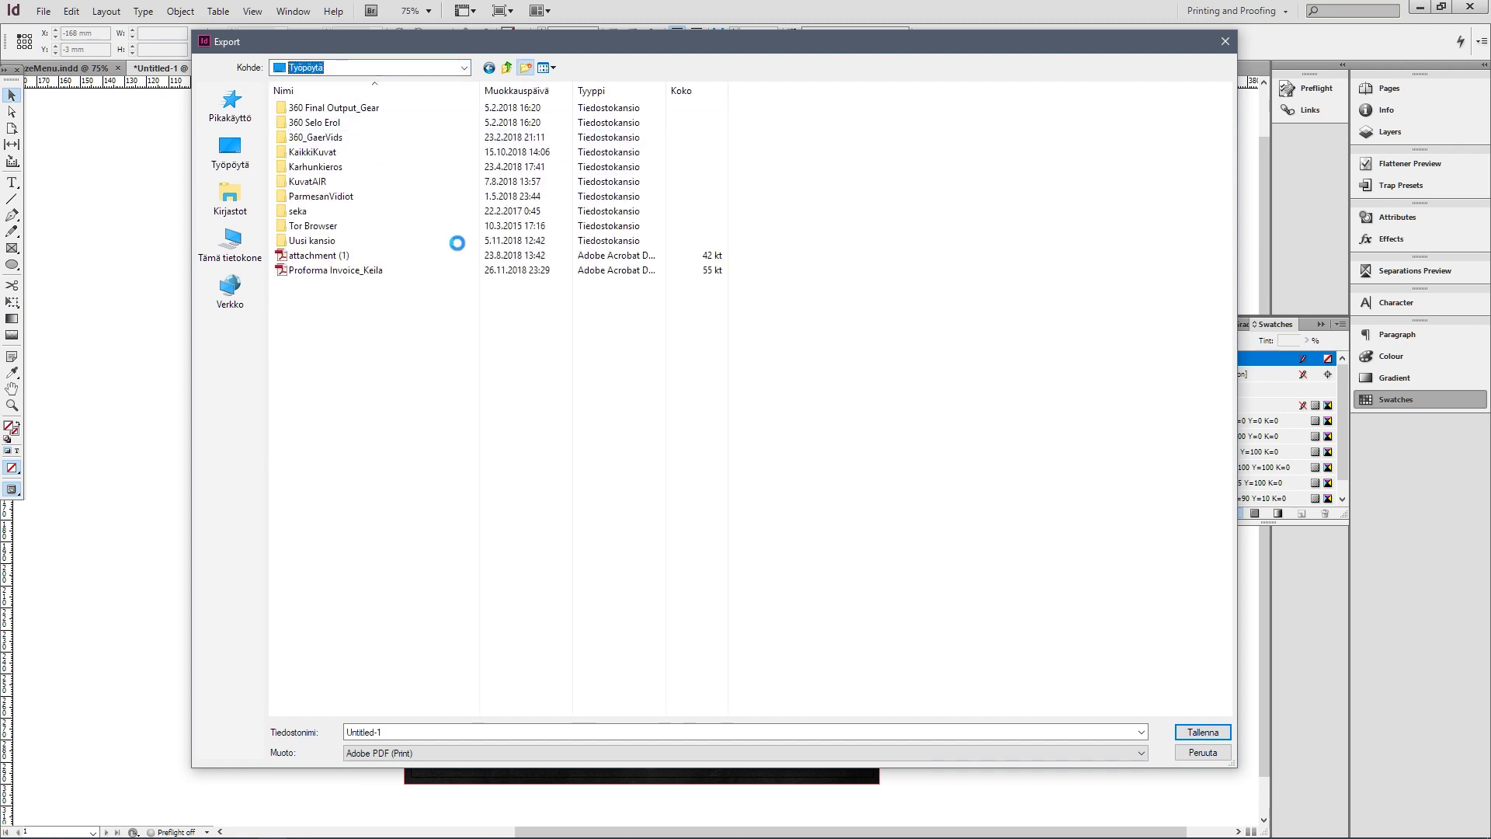
left_click(526, 68)
key("Return")
key("Return")
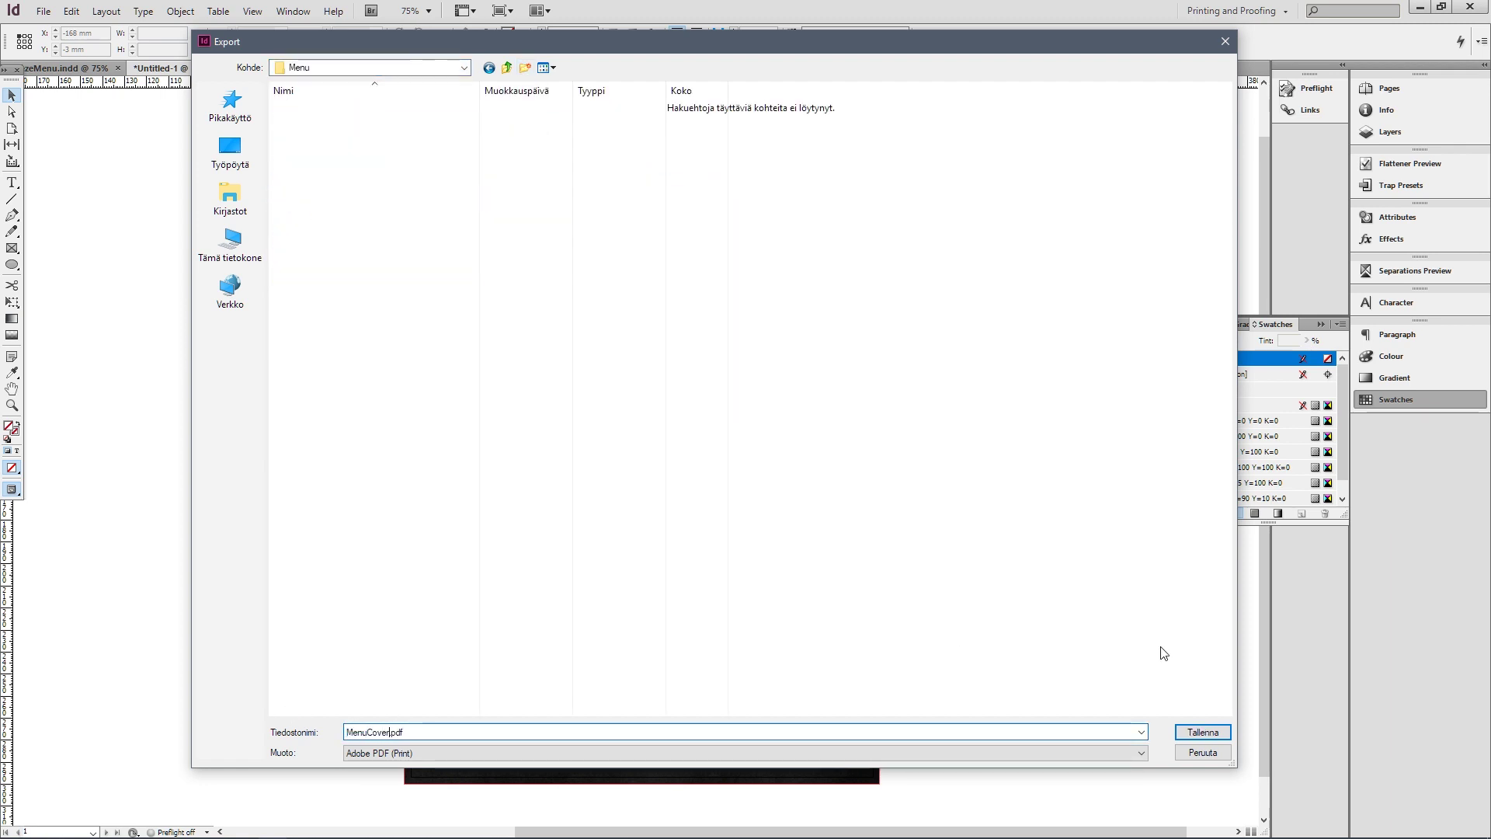
key("Return")
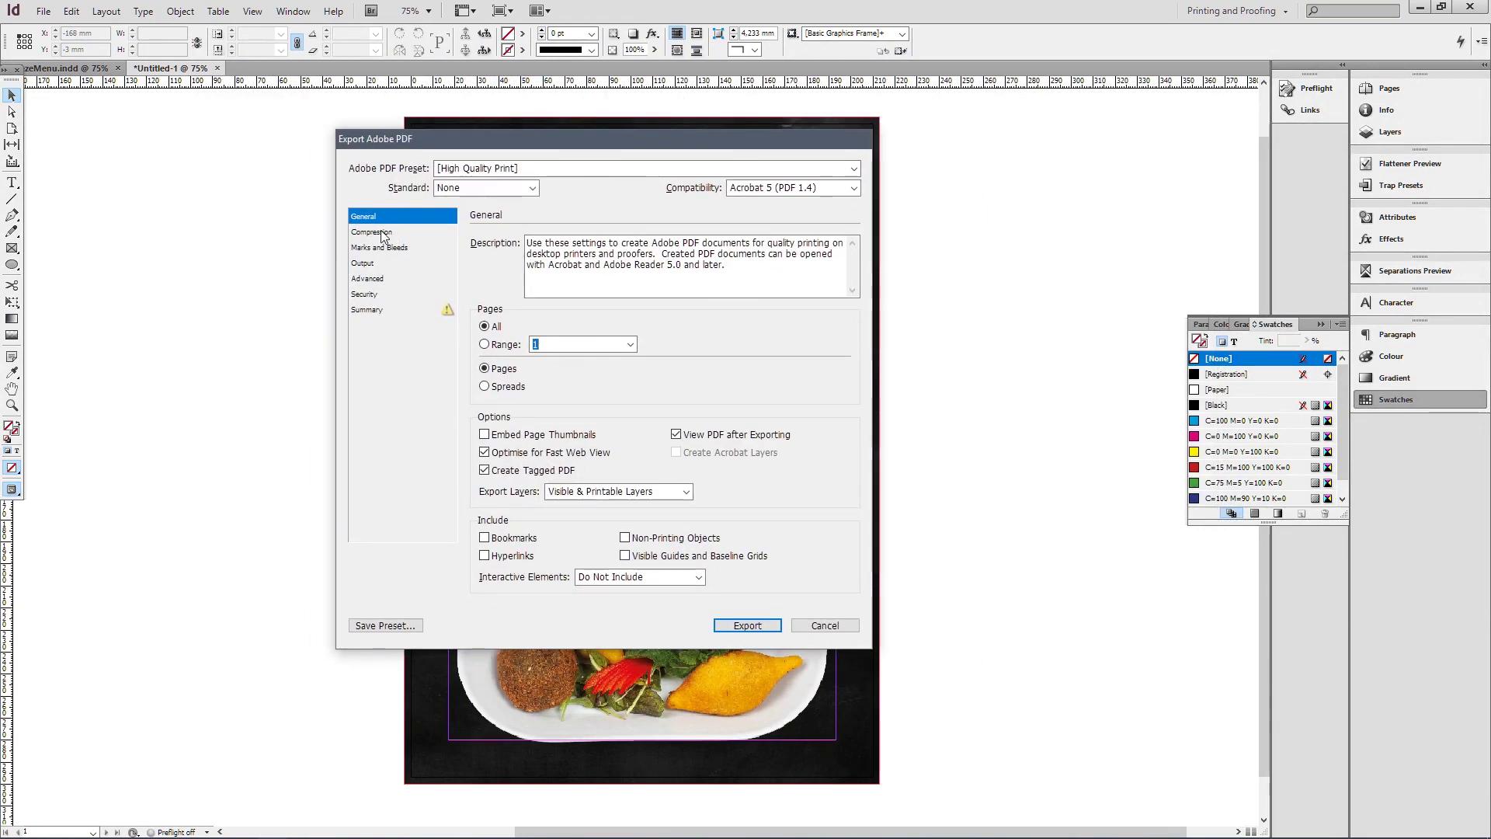
Turn on crop marks for the [High Quality Print] preset and export the PDF.
left_click(373, 232)
left_click(380, 248)
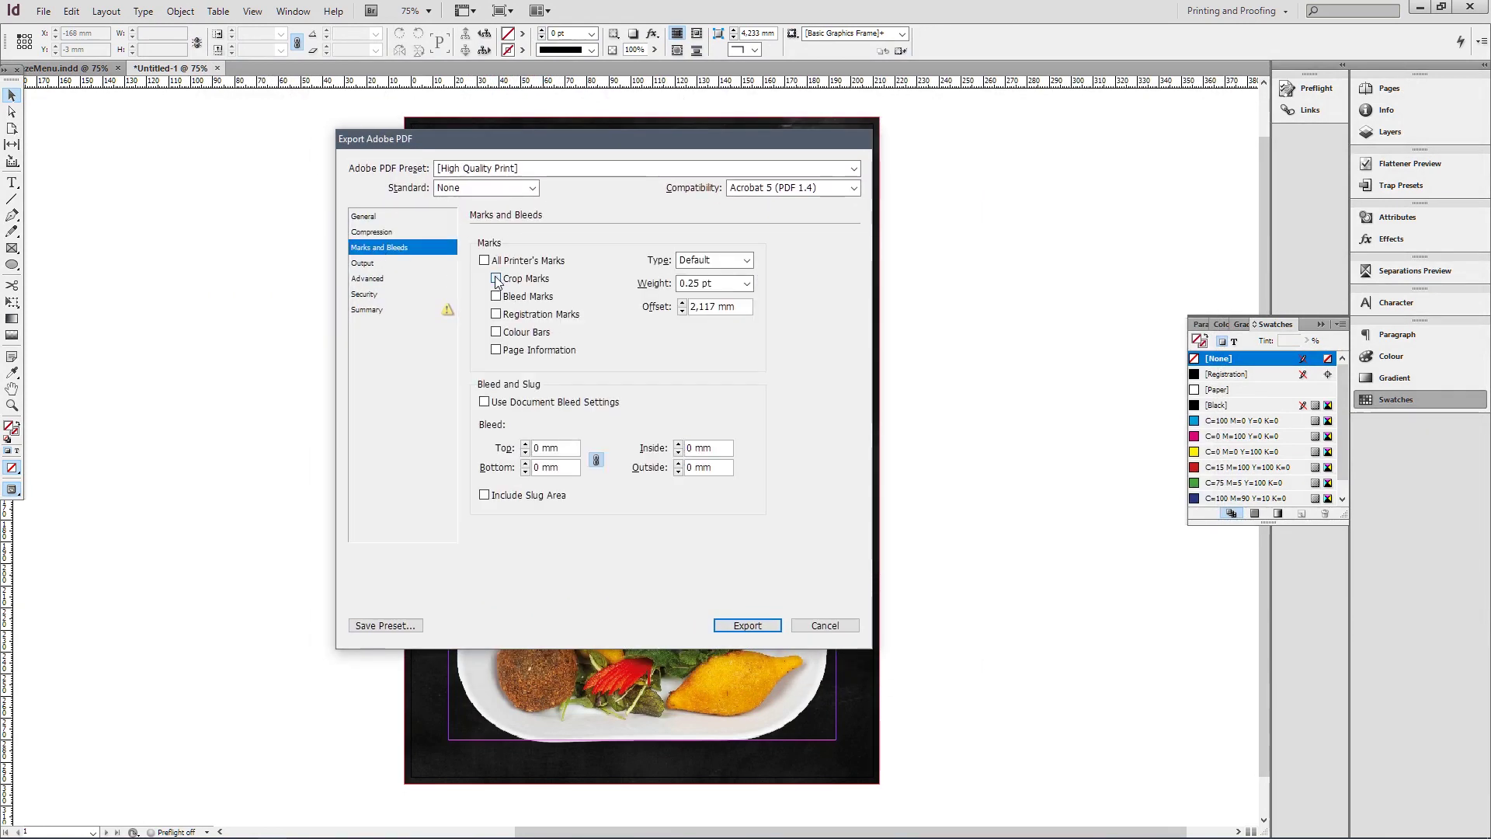
left_click(373, 230)
left_click(371, 248)
left_click(745, 625)
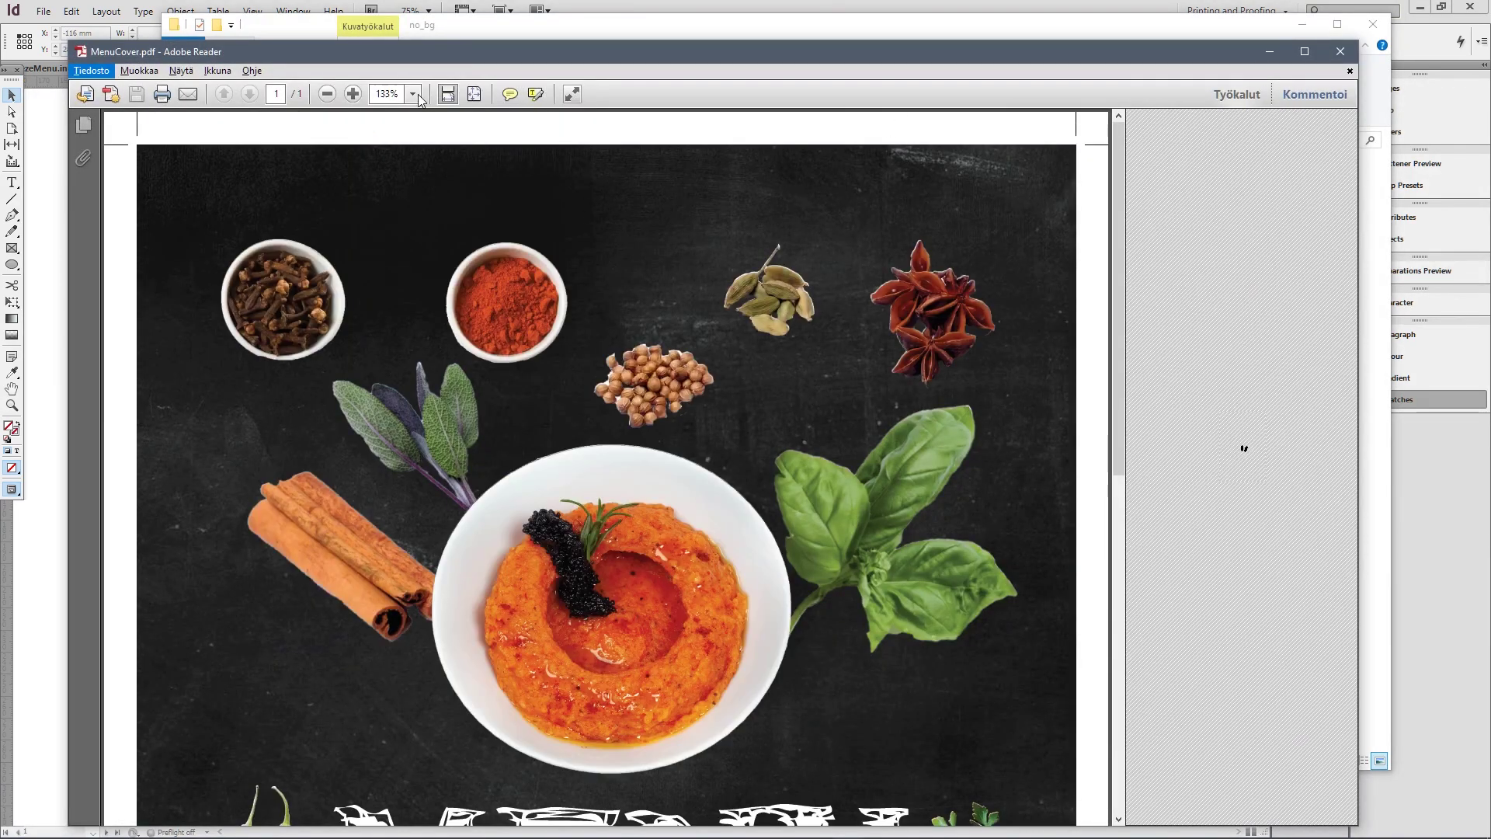
Examine the exported MenuCover.pdf in Adobe Reader at 100%, 75% and 50% zoom.
left_click(416, 95)
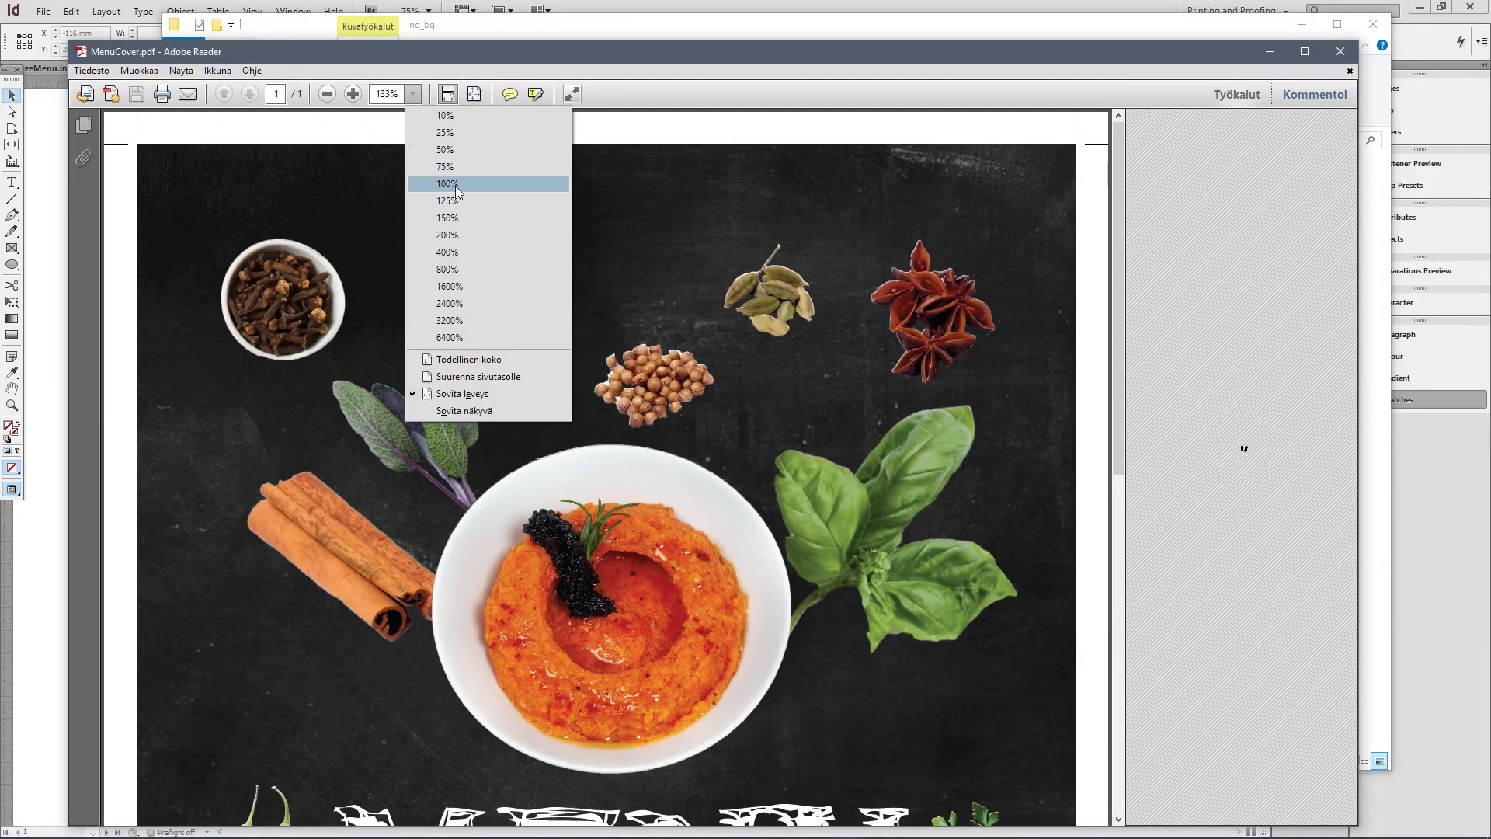
left_click(456, 185)
scroll(538, 258, "down", 3)
left_click_drag(1118, 239, 1116, 126)
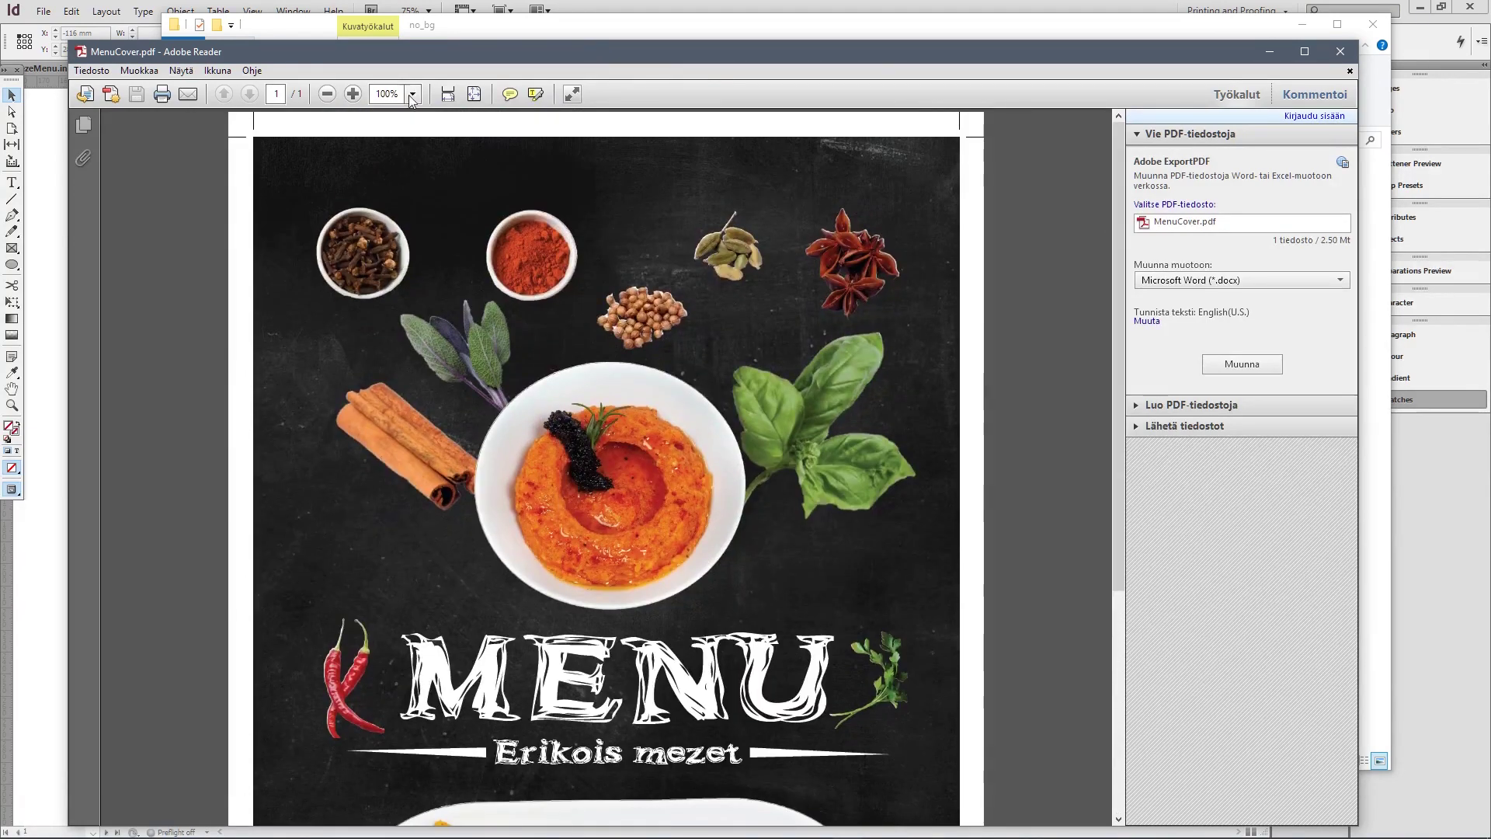
left_click(414, 95)
left_click(452, 166)
left_click(414, 95)
left_click(449, 150)
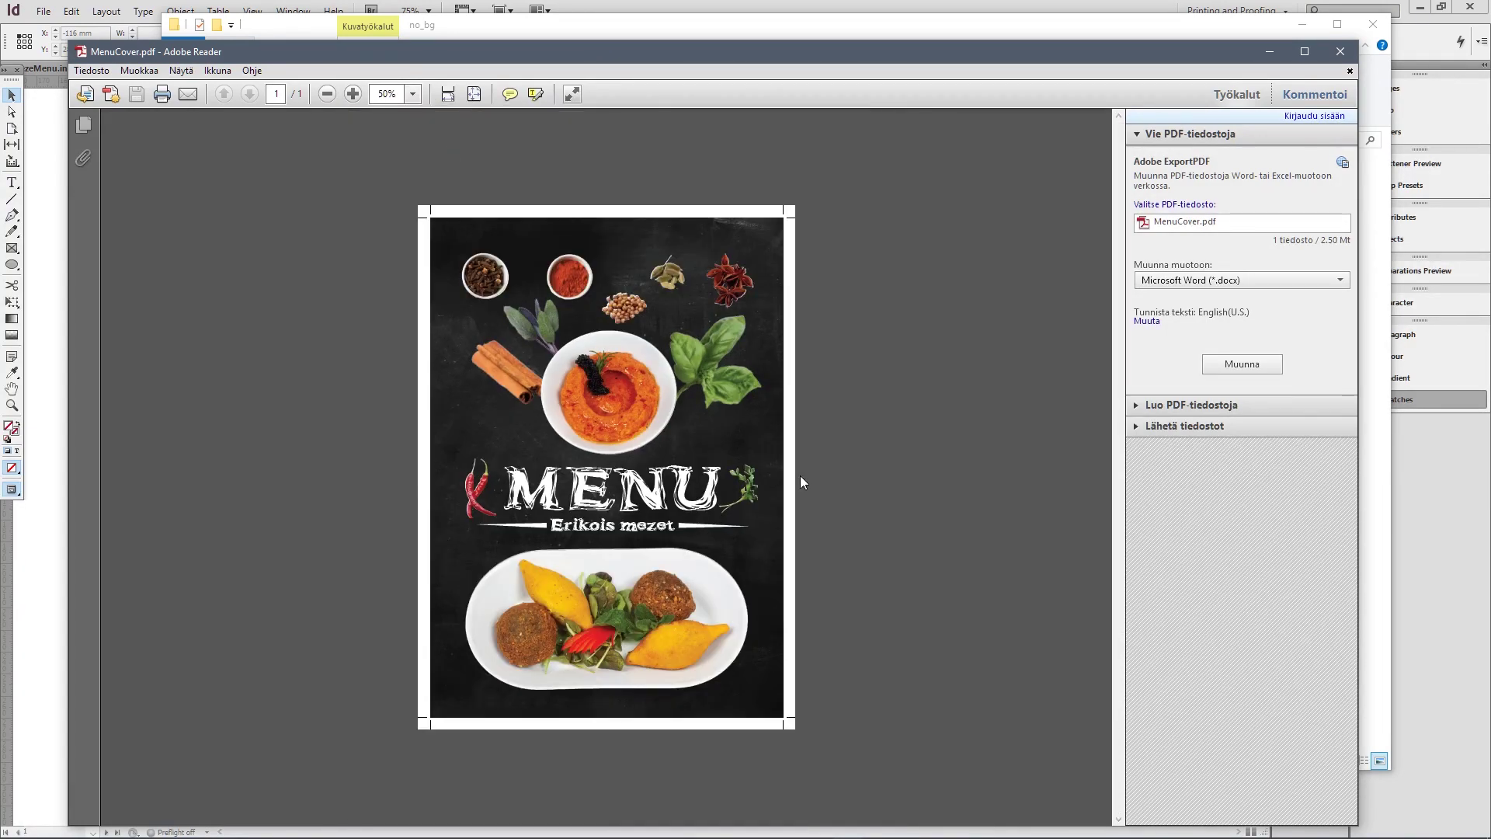